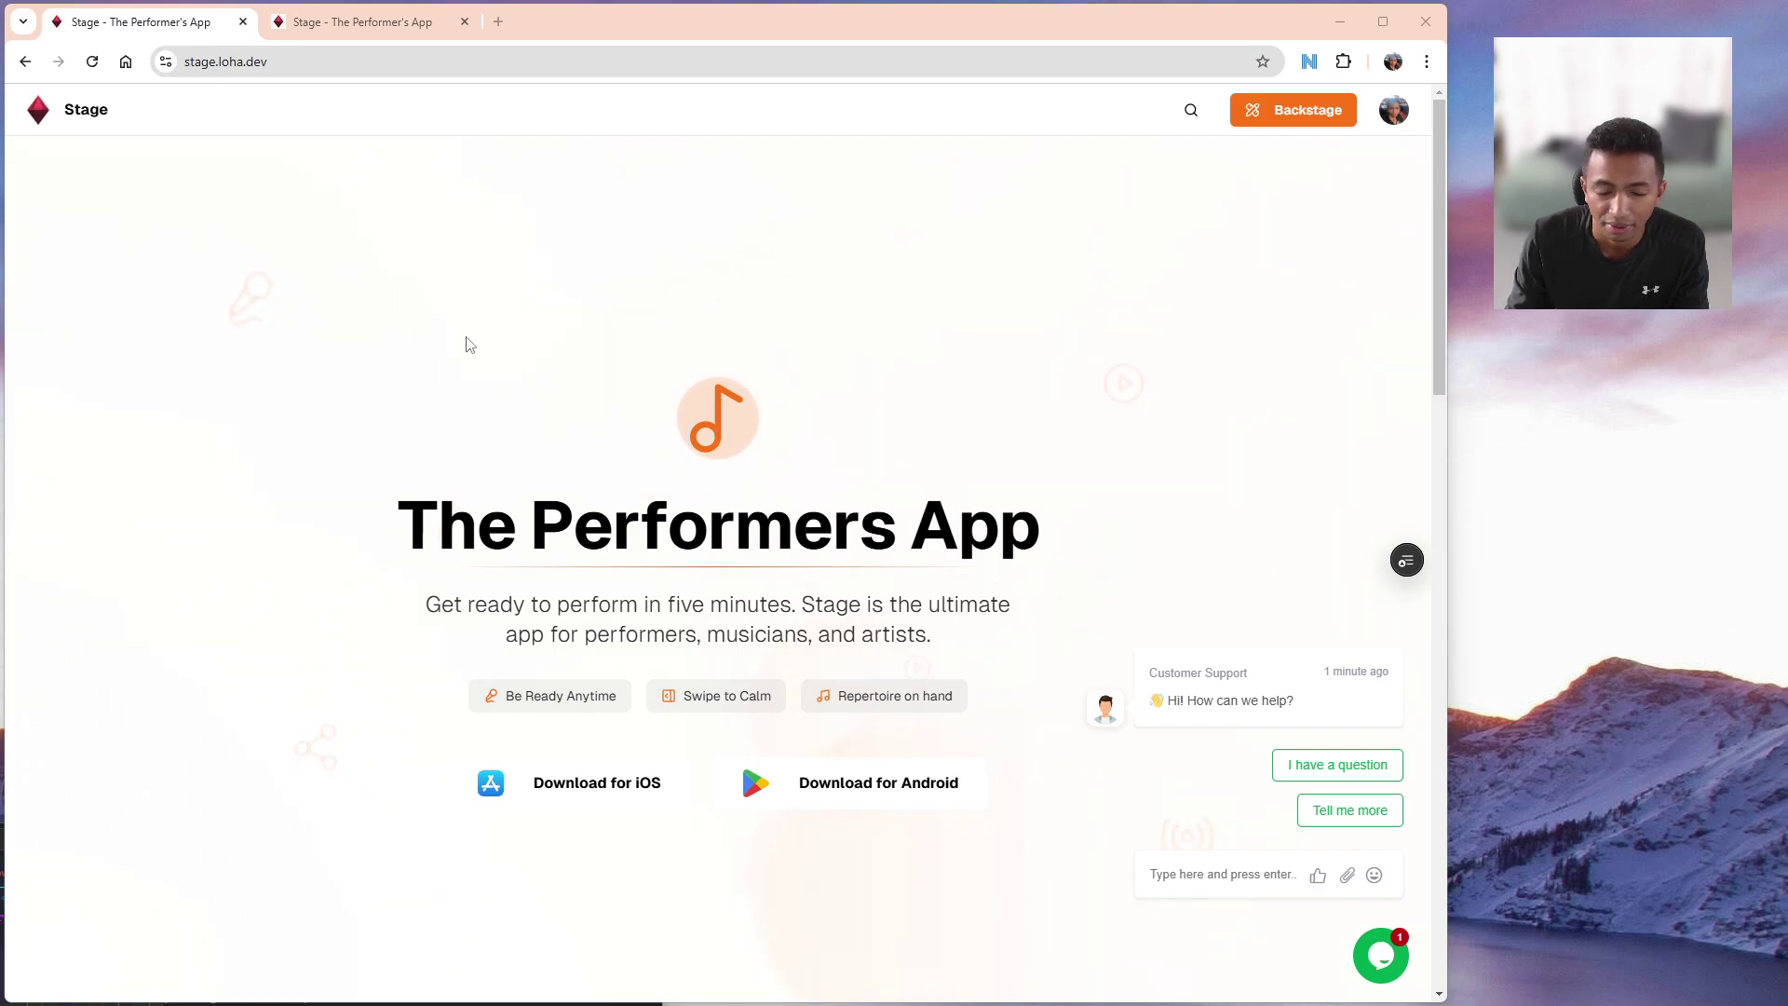
# Search the site for "des", compare the song and artist matches, and clear and close the search.
pyautogui.click(1190, 112)
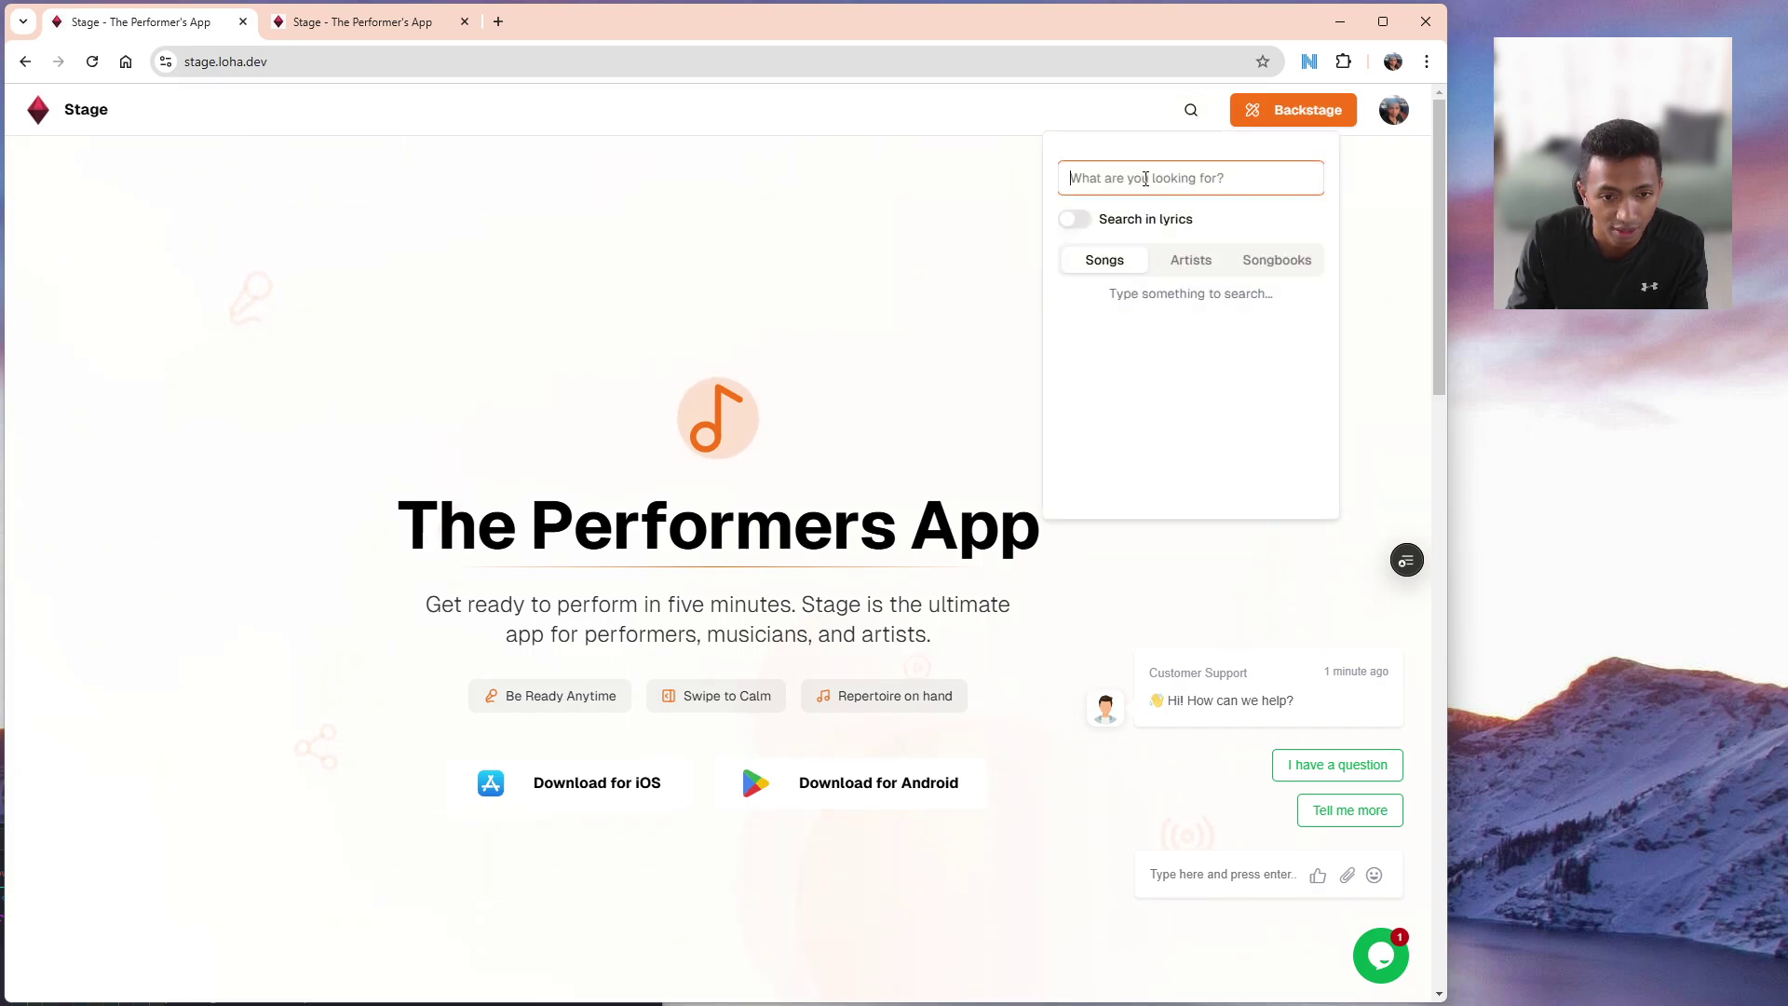
pyautogui.write('desc')
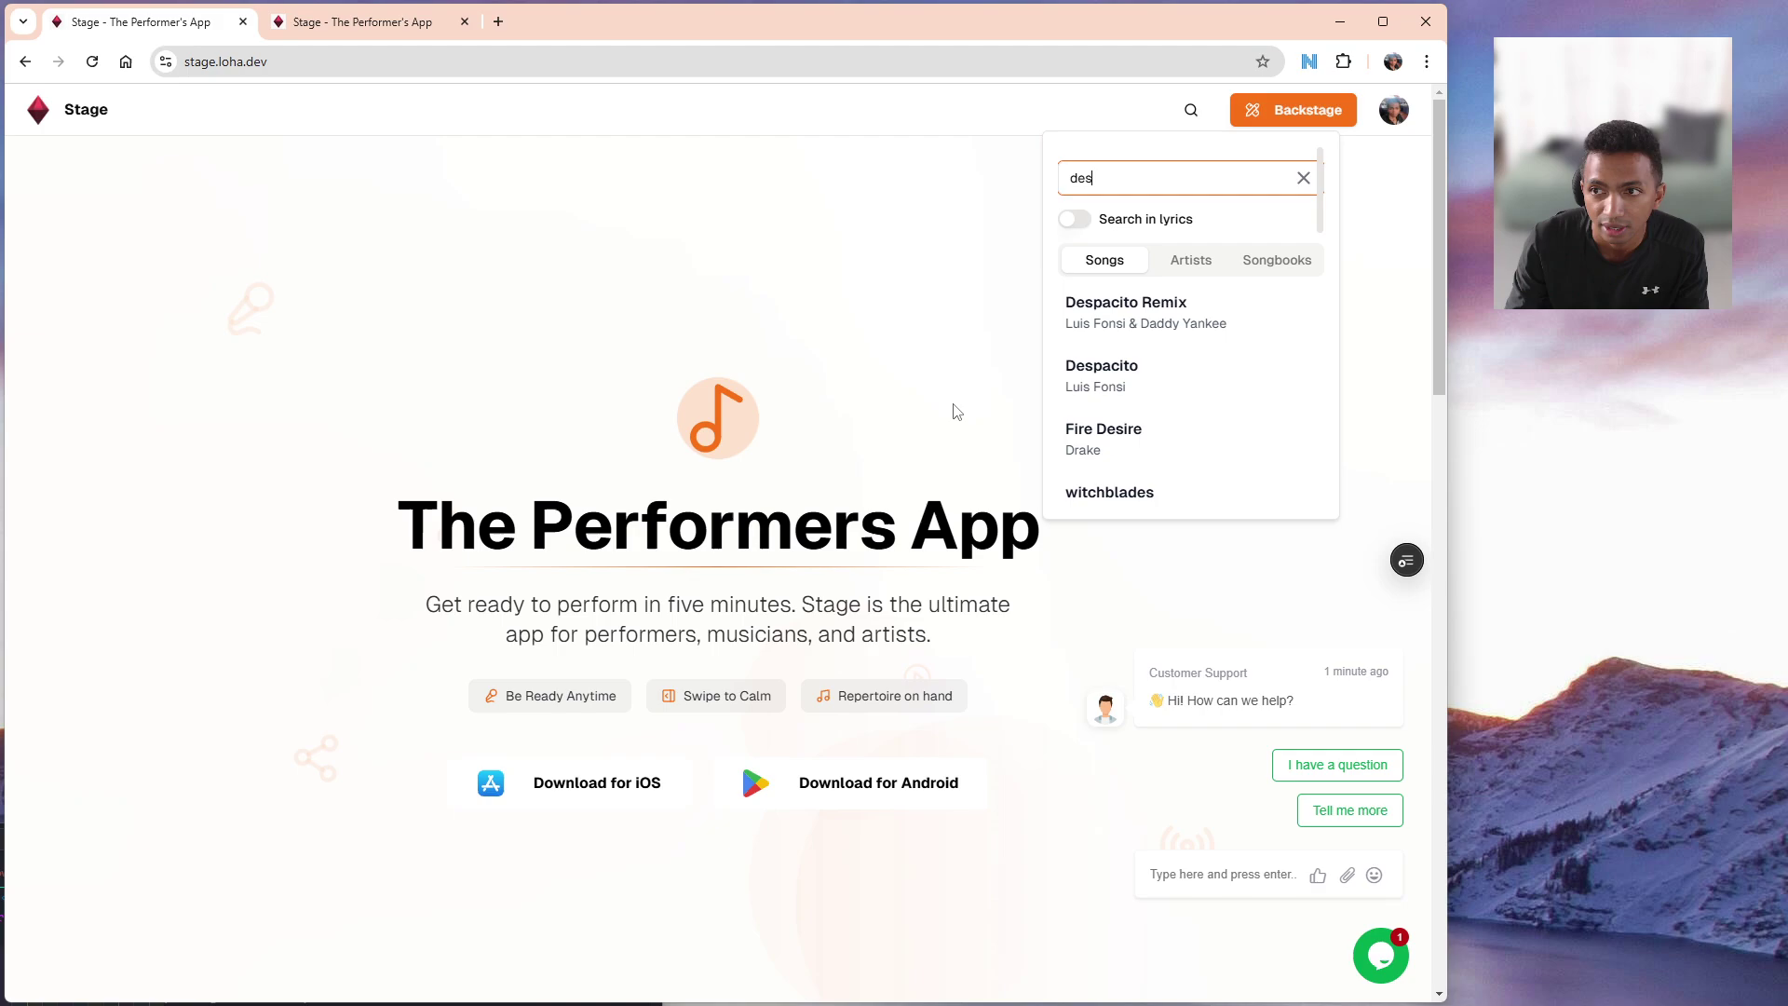
pyautogui.scroll(-1, 1155, 363)
pyautogui.scroll(1, 1194, 340)
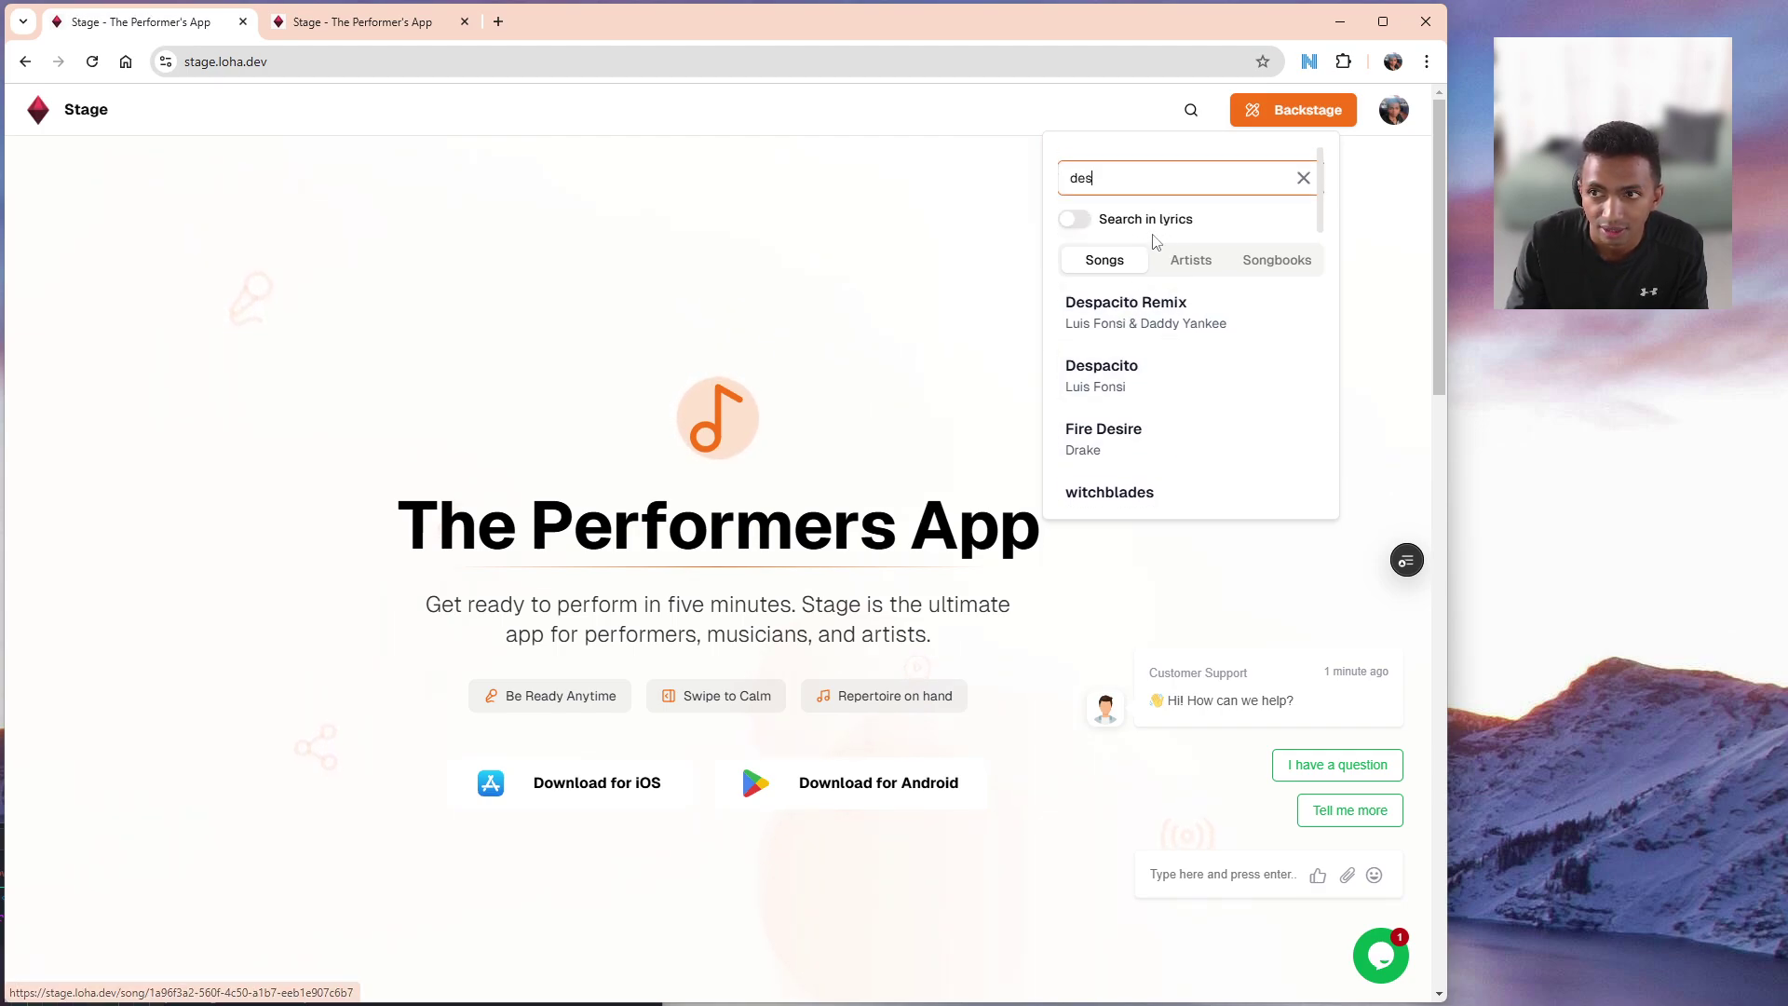
pyautogui.click(1191, 258)
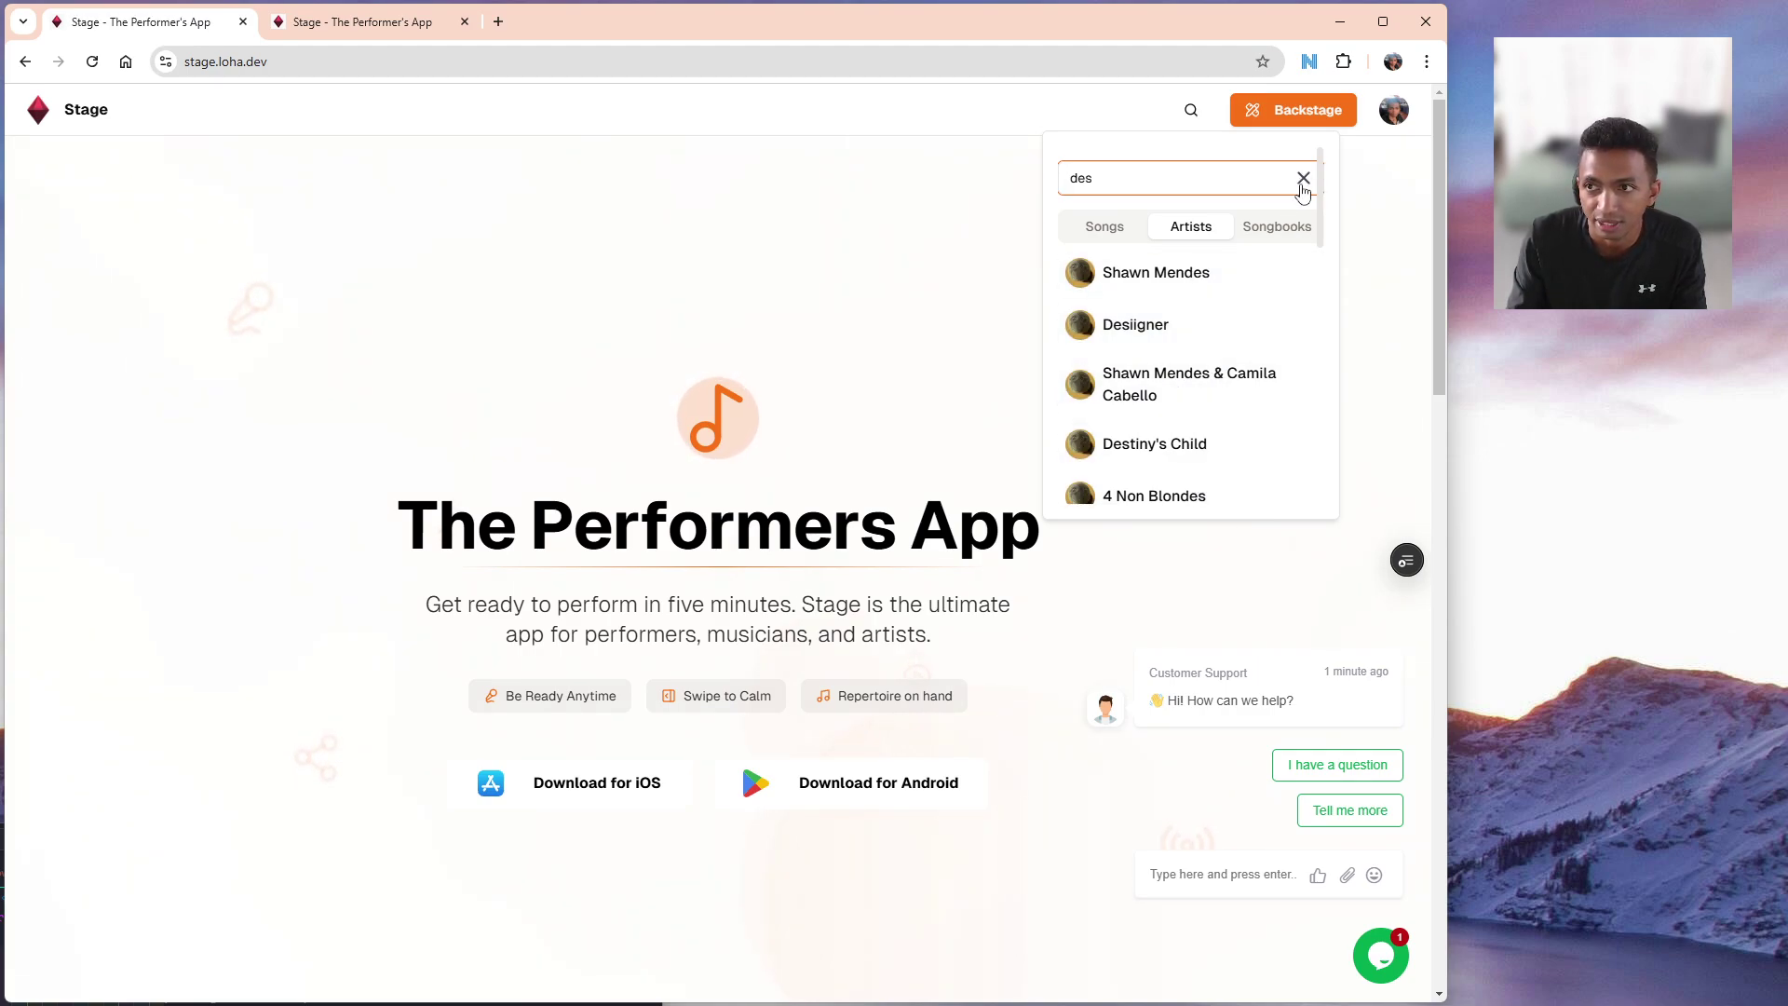
pyautogui.click(1304, 182)
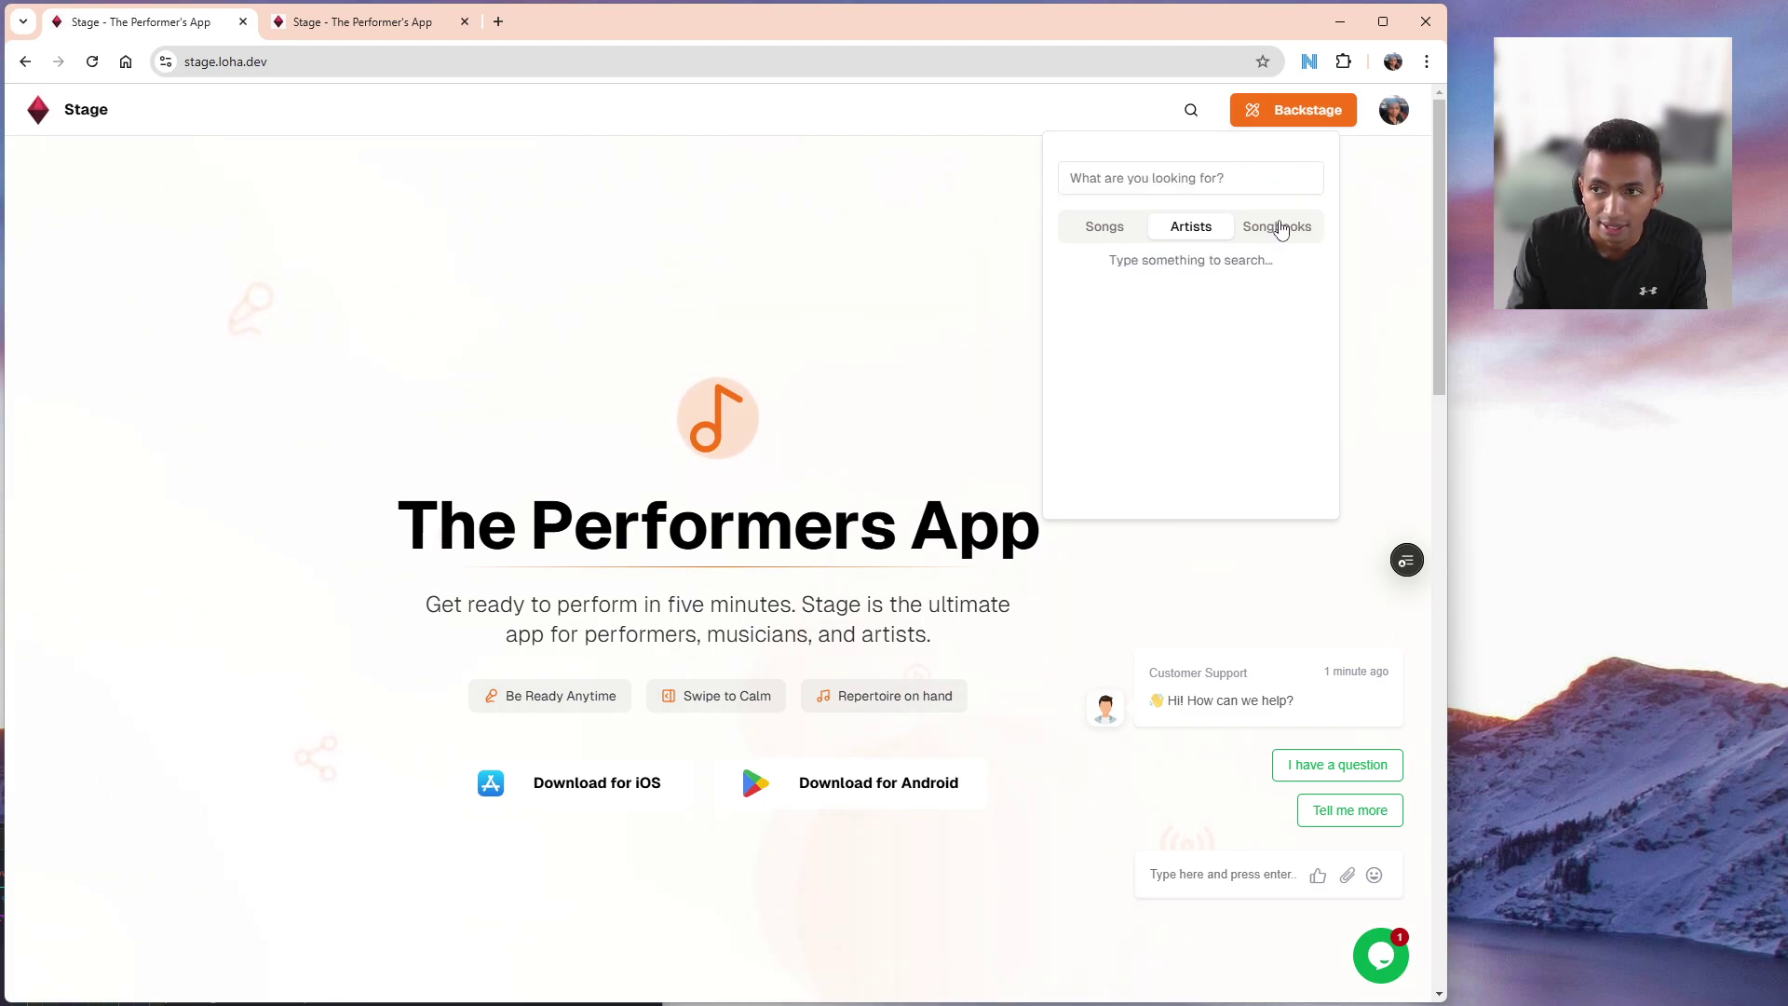
pyautogui.click(957, 226)
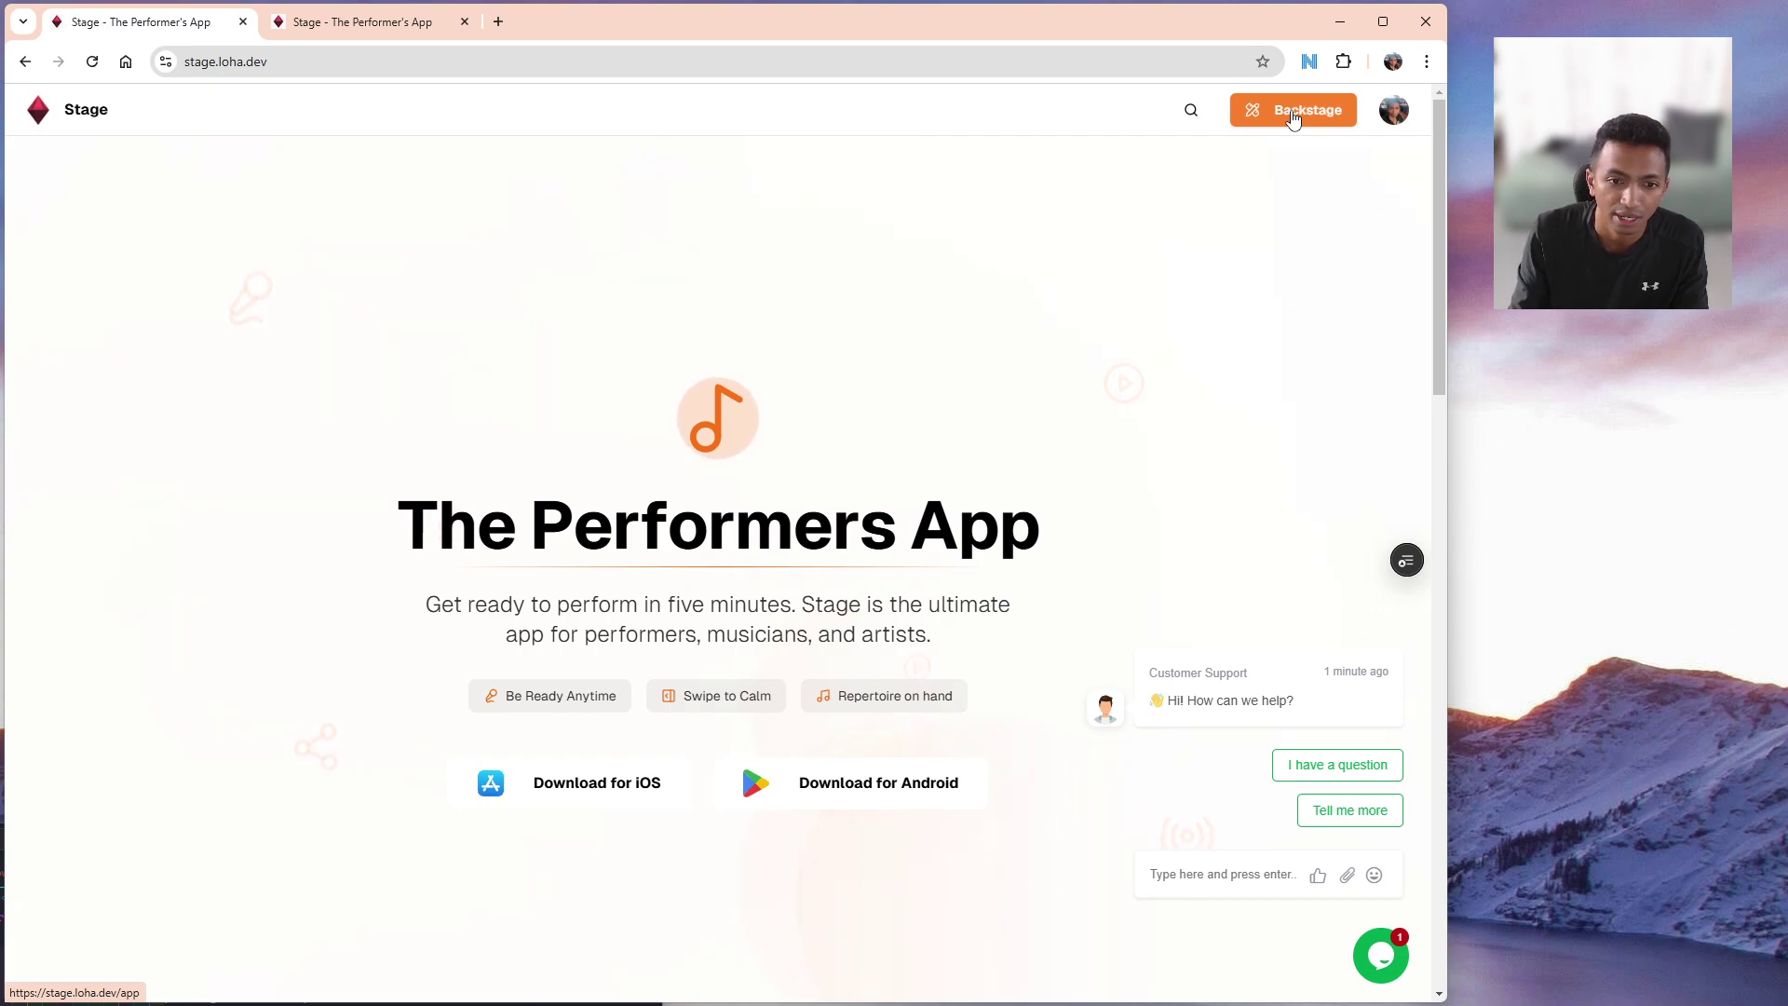
# Check the Contribute options in the landing page footer and return to the page's start.
pyautogui.scroll(-20, 1102, 363)
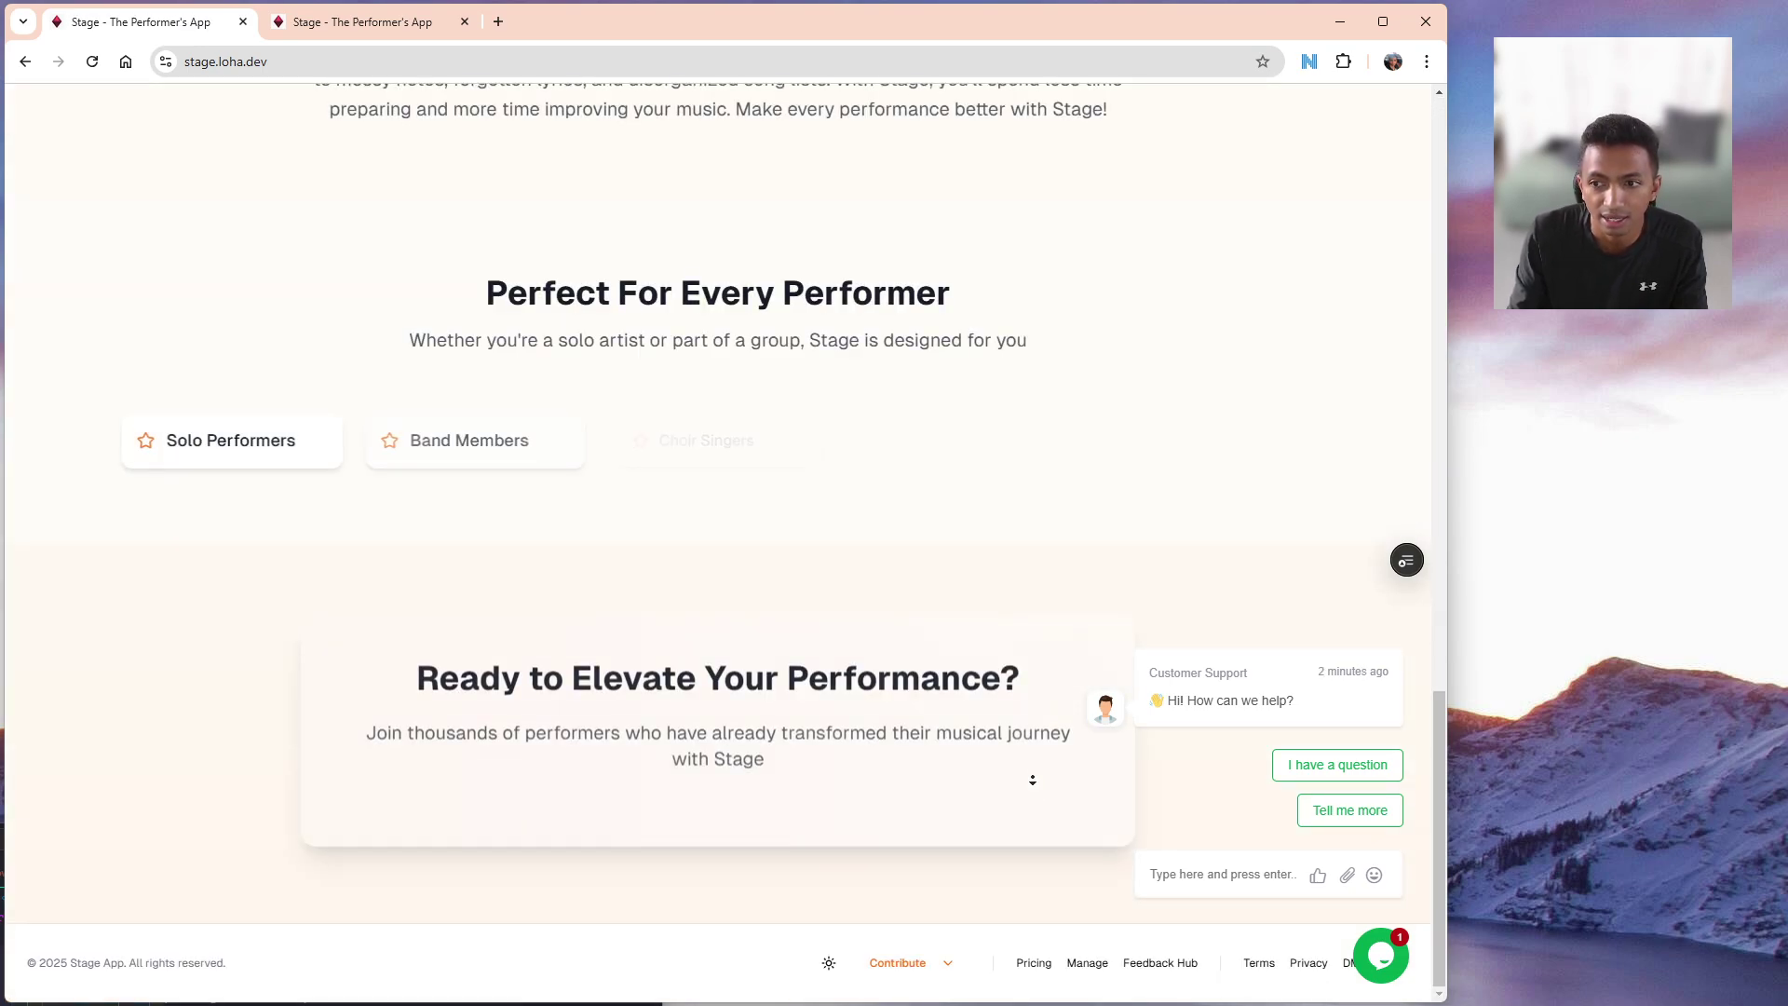
pyautogui.click(913, 974)
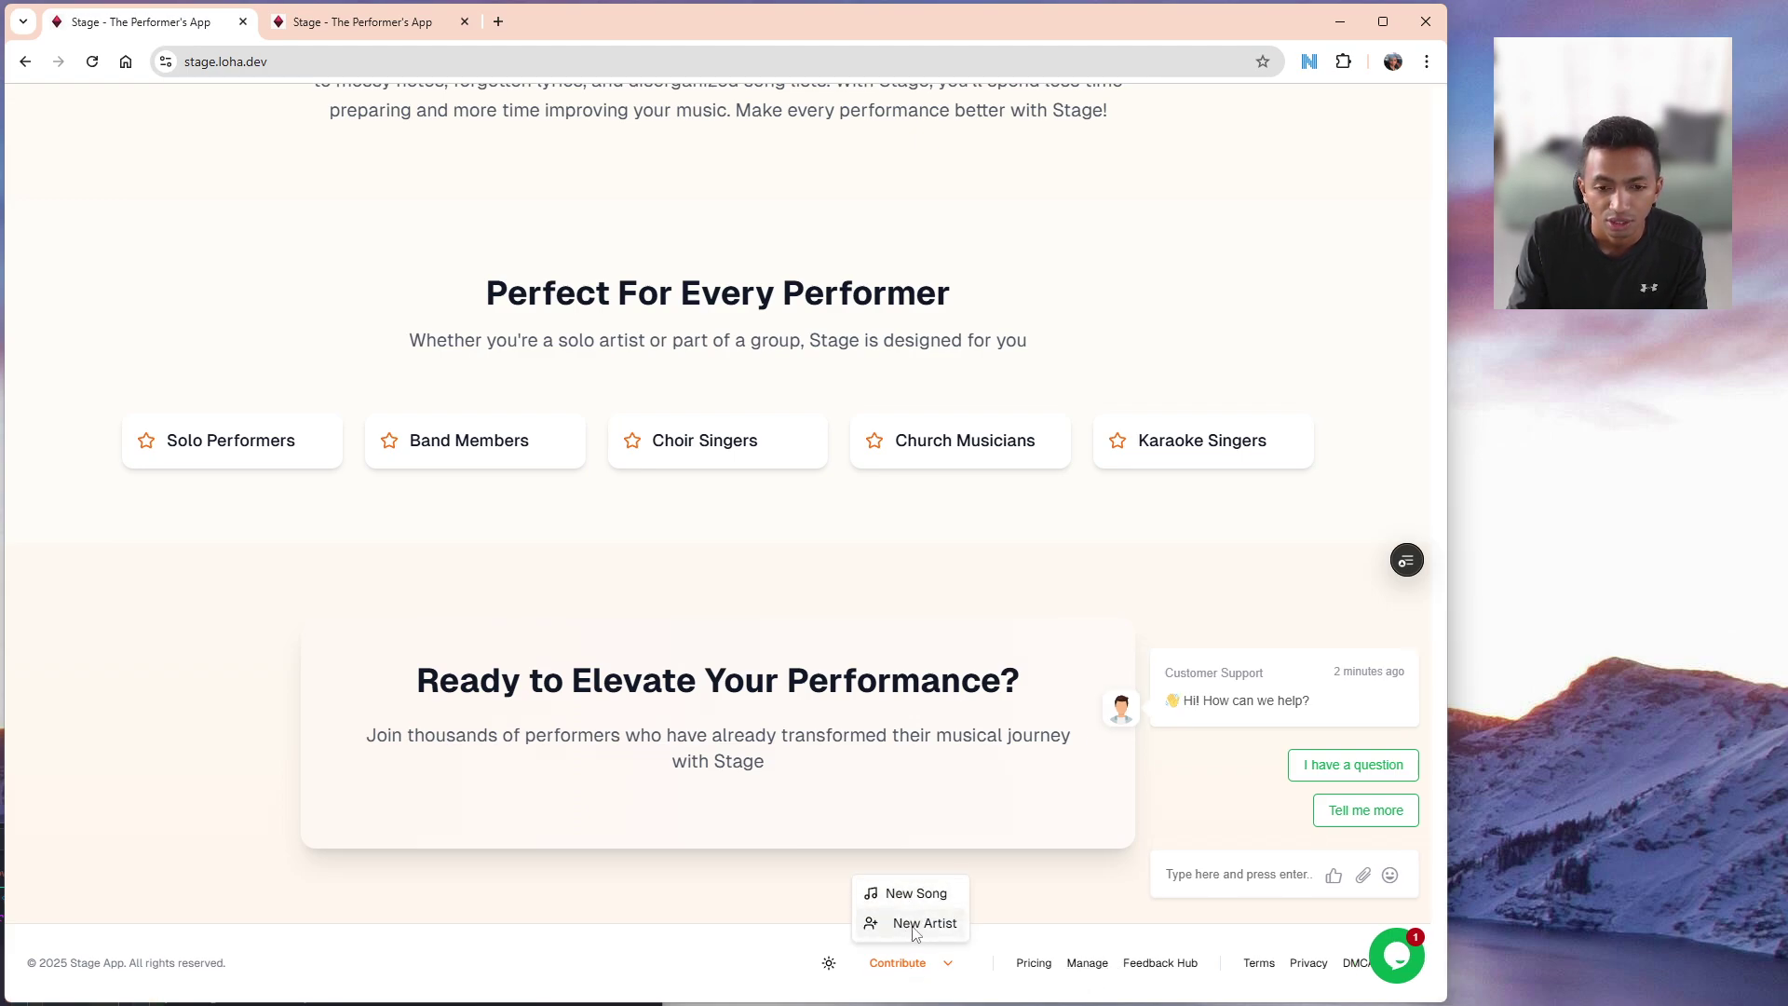
pyautogui.click(1031, 911)
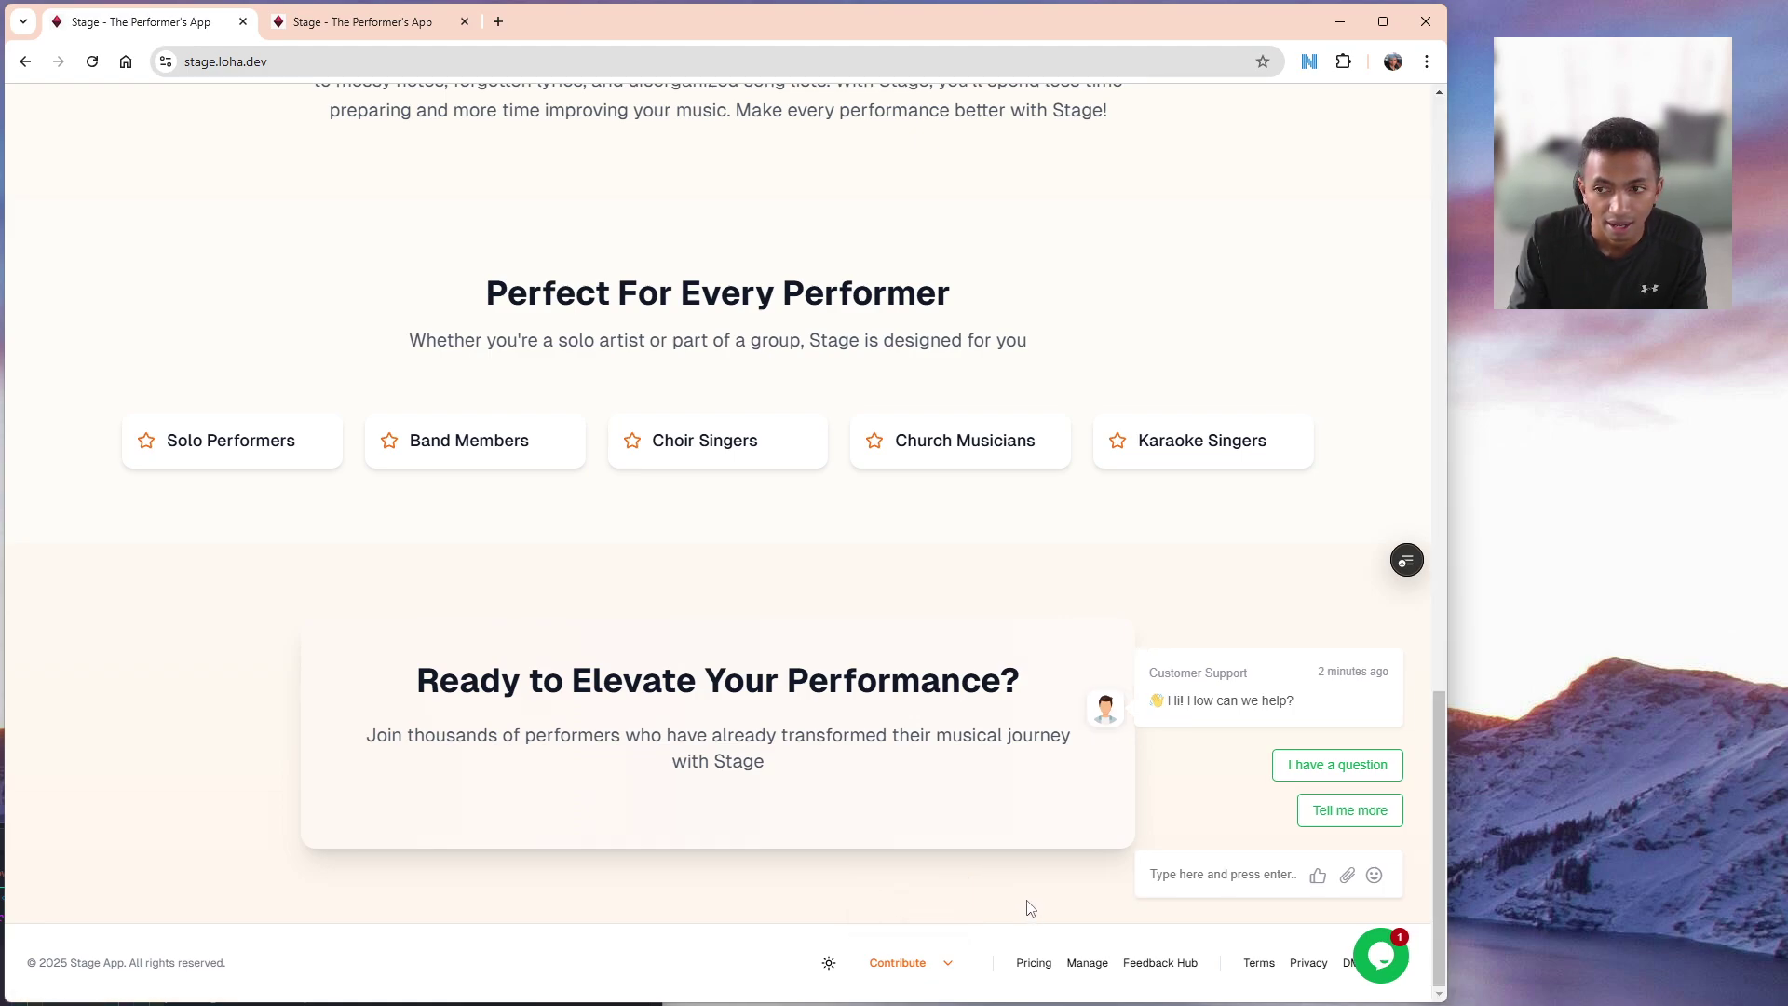
pyautogui.scroll(15, 1043, 671)
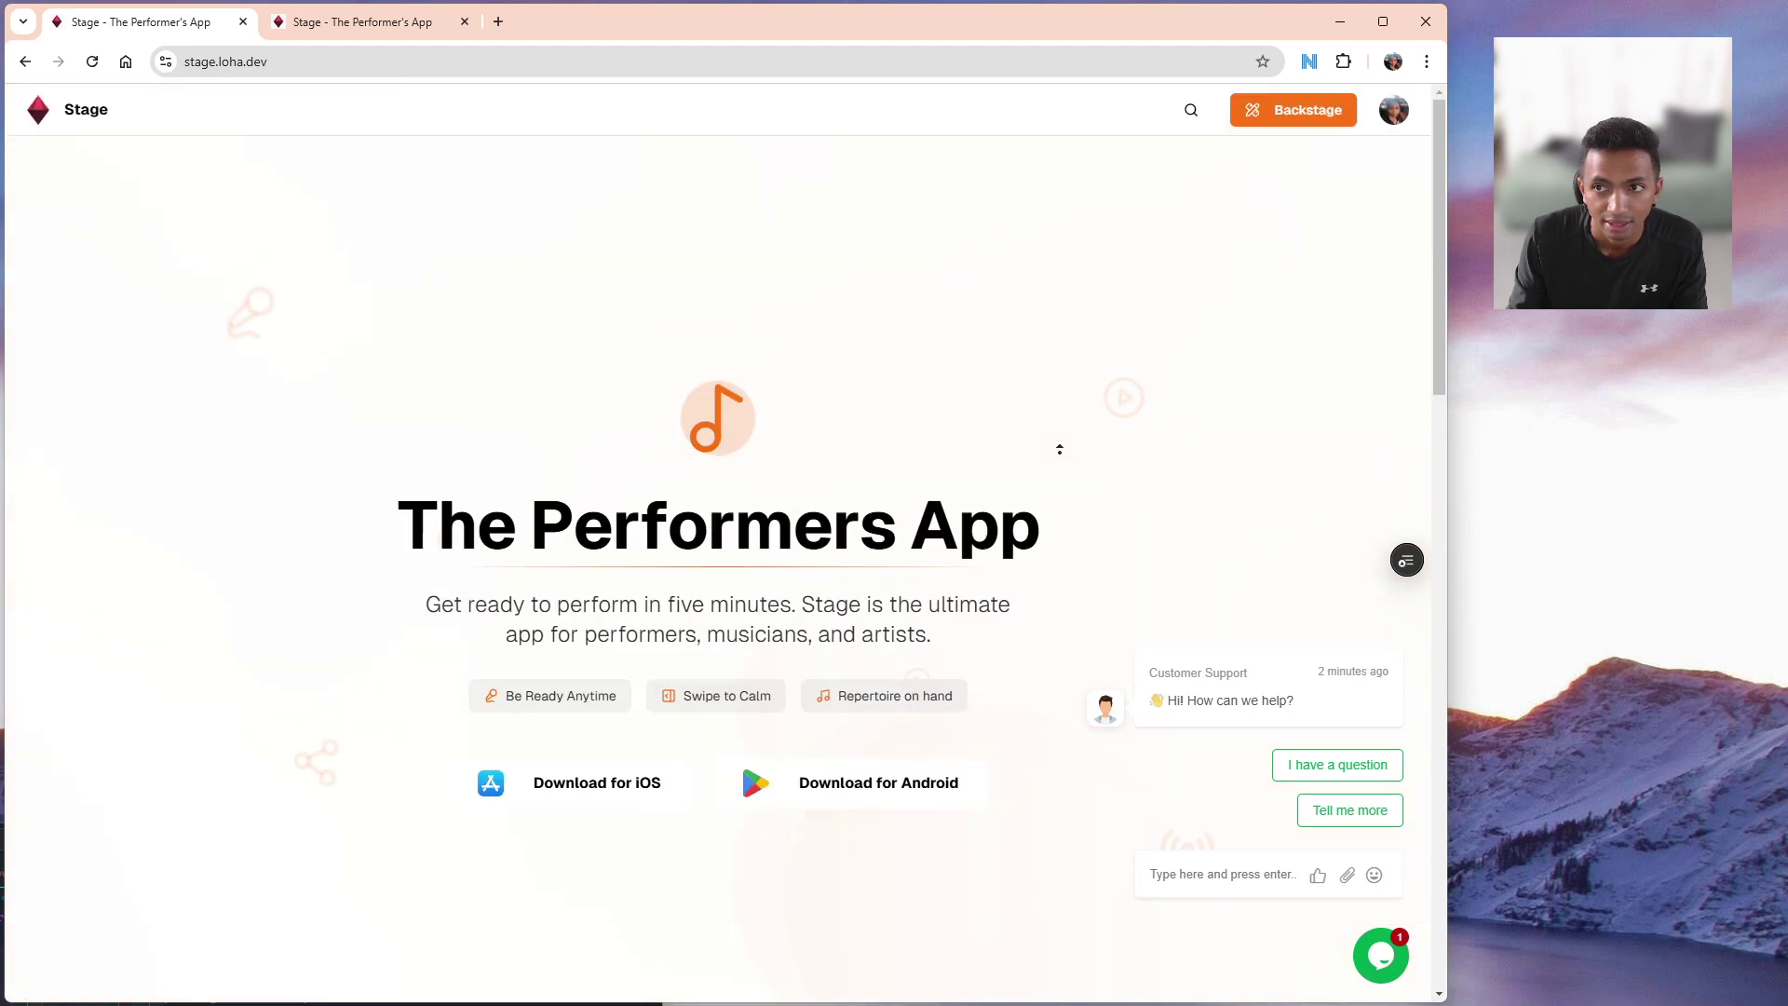
# Go to the Shows list in Backstage and view the Create New Show form, closing it without creating a show.
pyautogui.click(1304, 116)
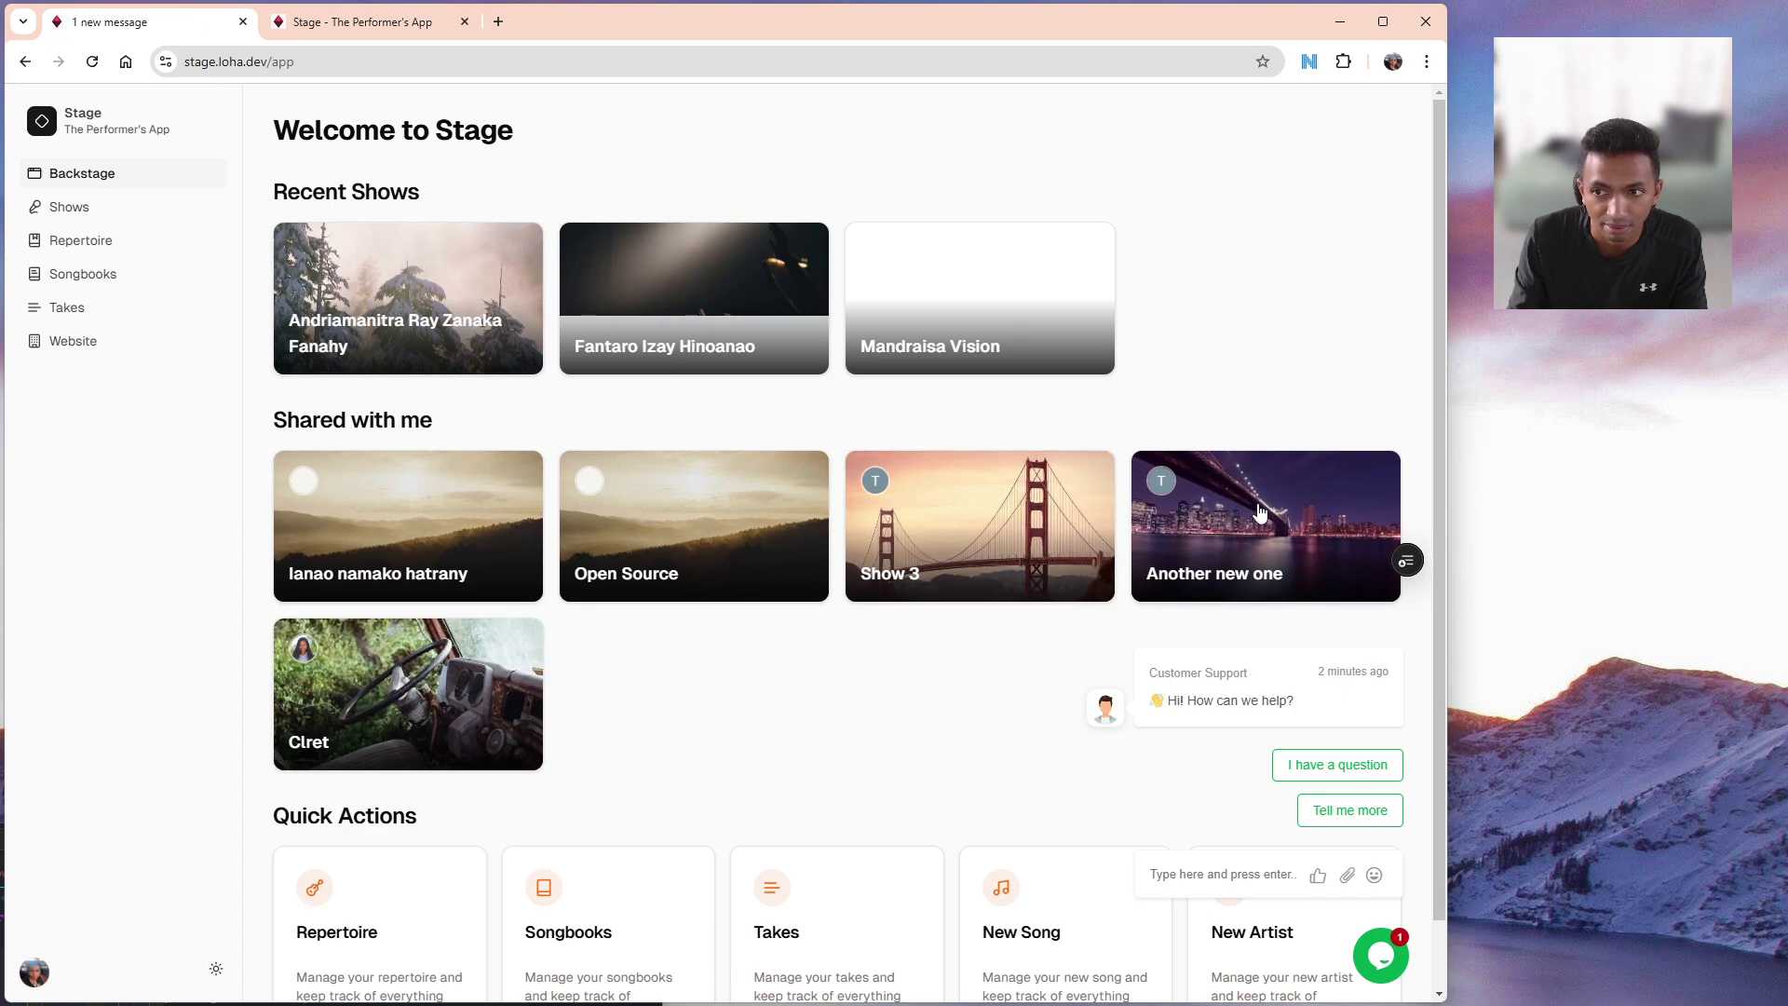
pyautogui.click(69, 206)
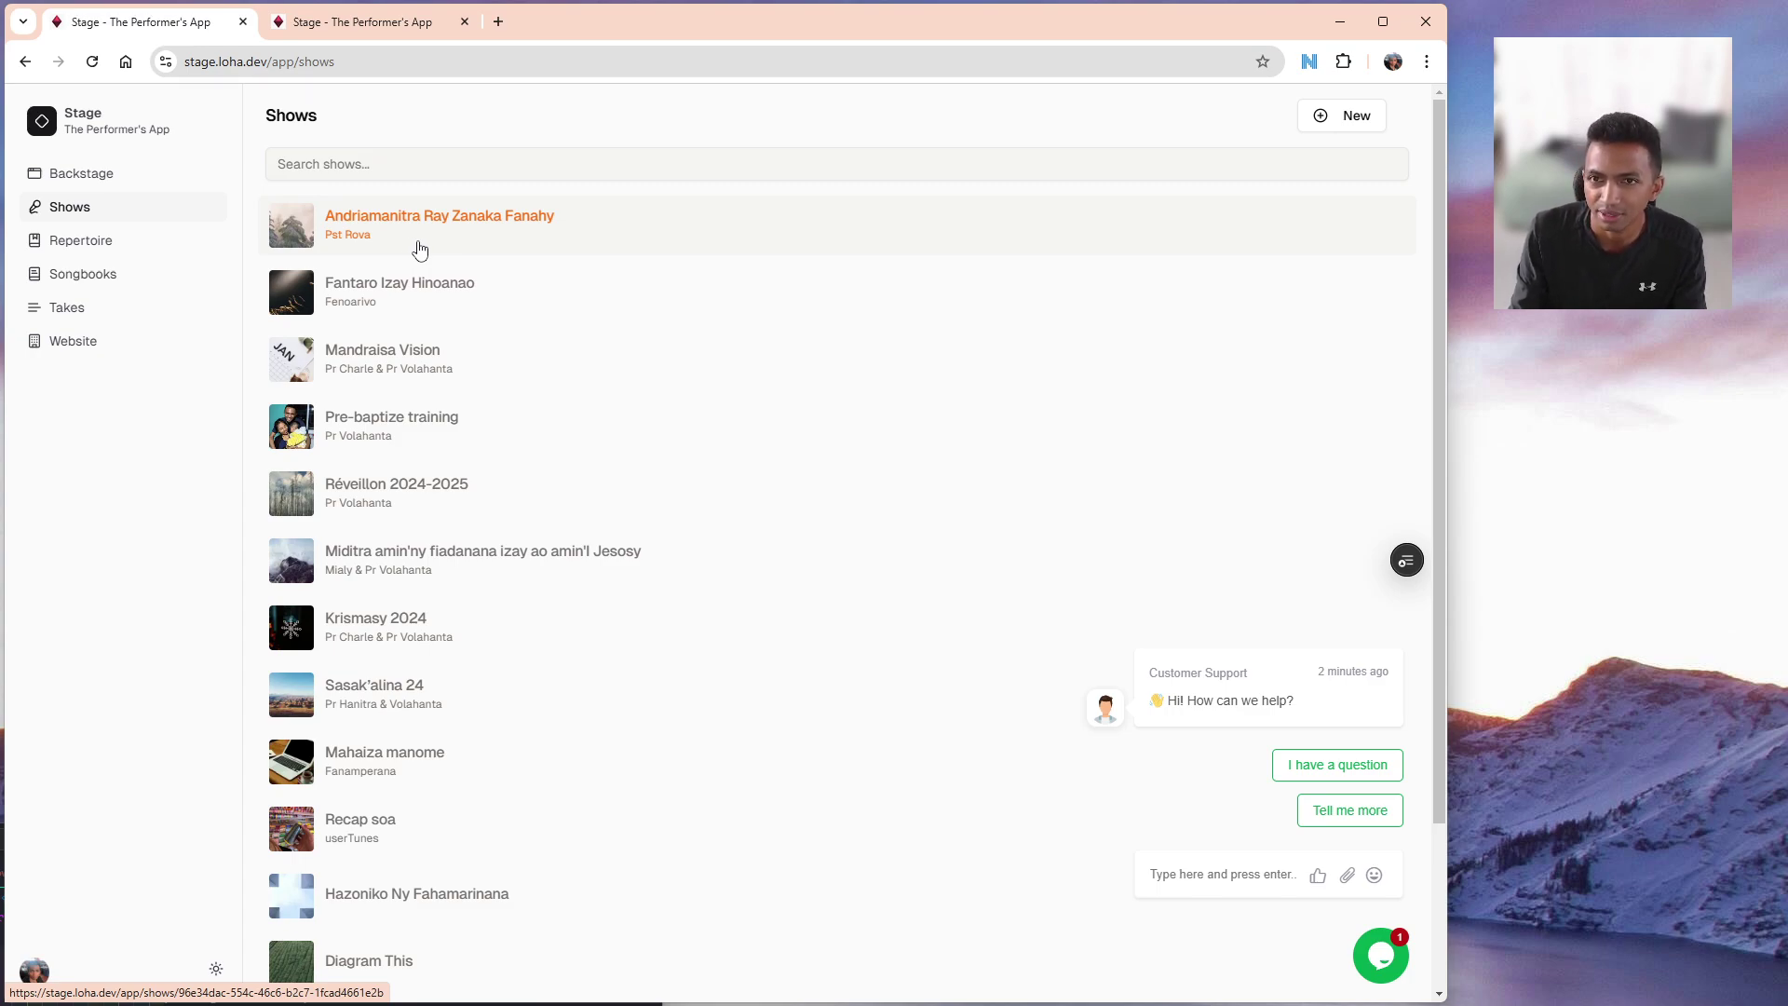
pyautogui.click(1341, 119)
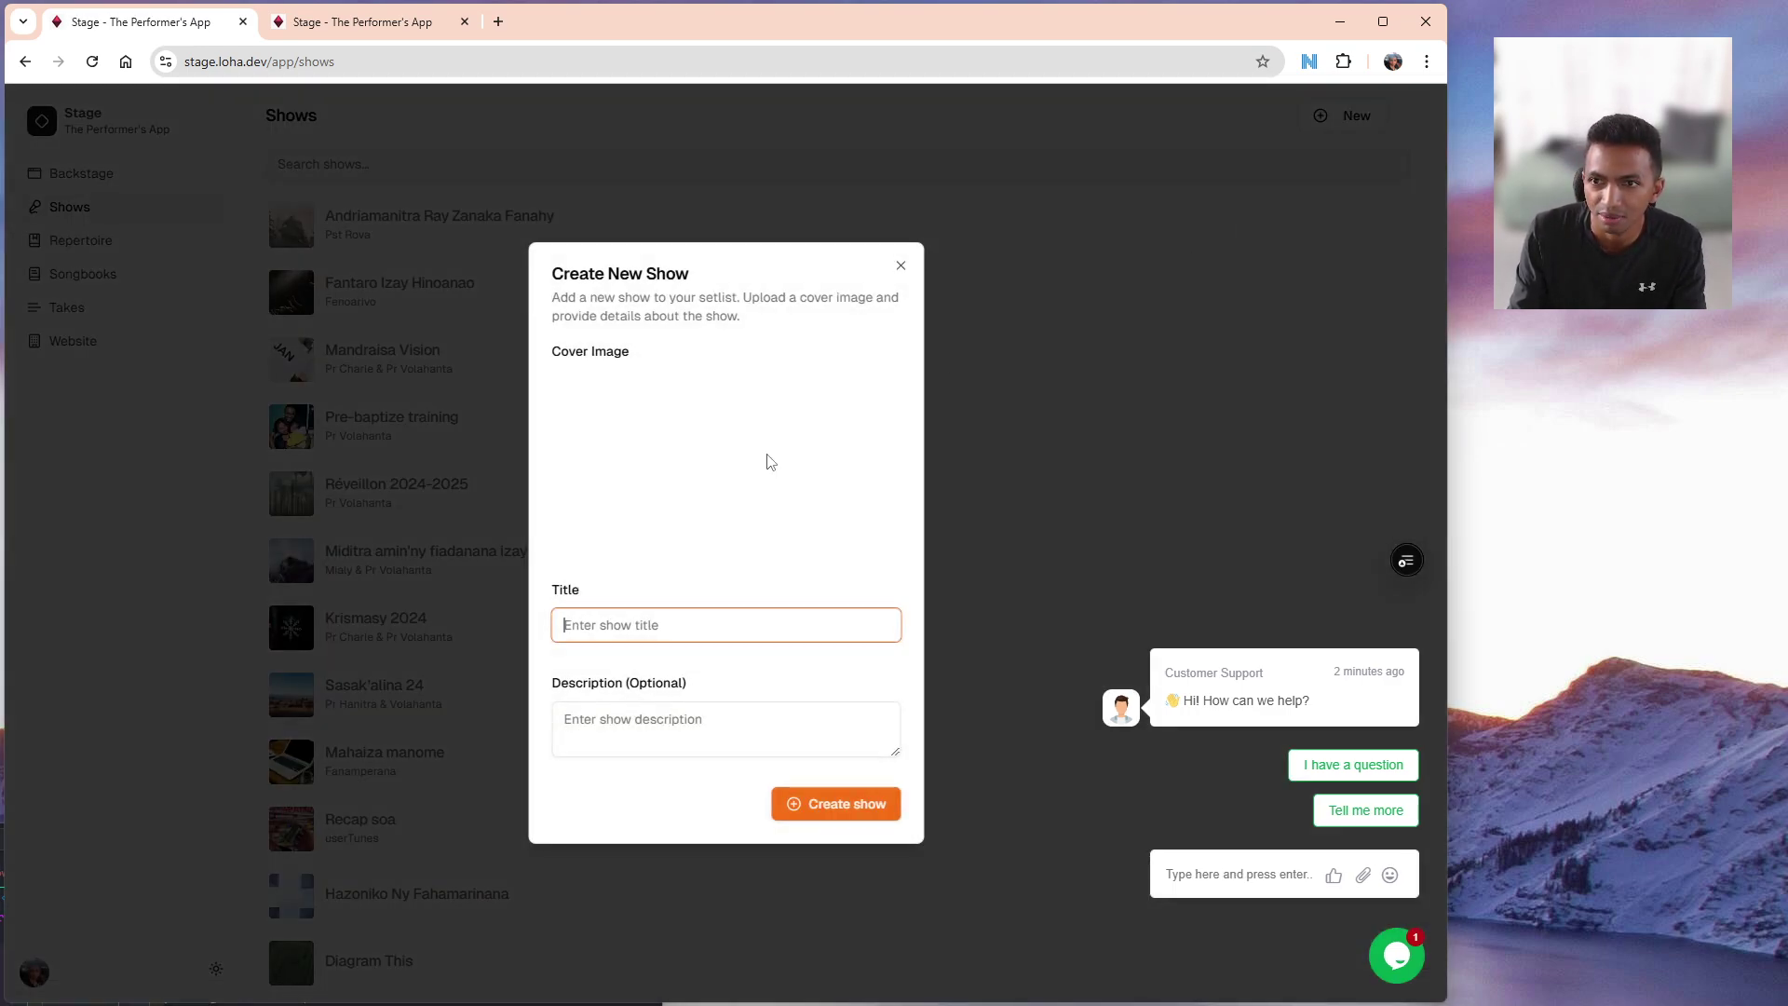
pyautogui.click(944, 473)
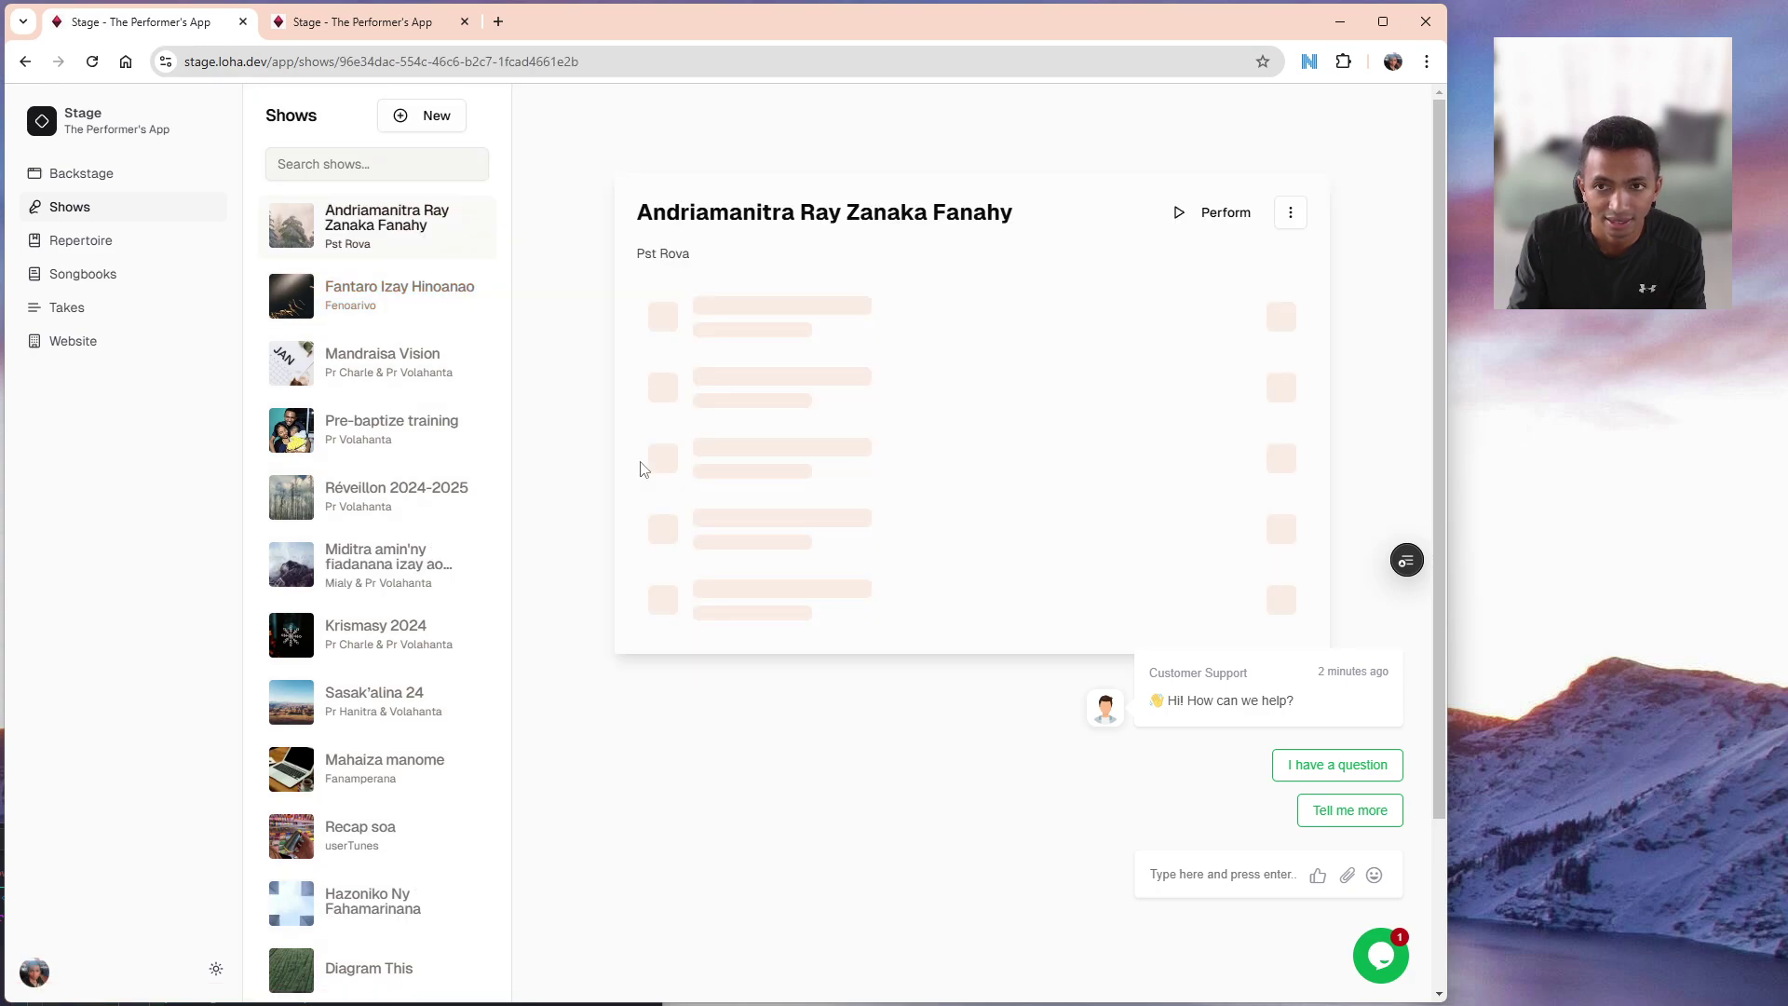
# Browse the Songs, Repertoire and Songbooks sources for adding a song to the show "Andriamanitra Ray Zanaka Fanahy", and close without adding any.
pyautogui.click(1264, 307)
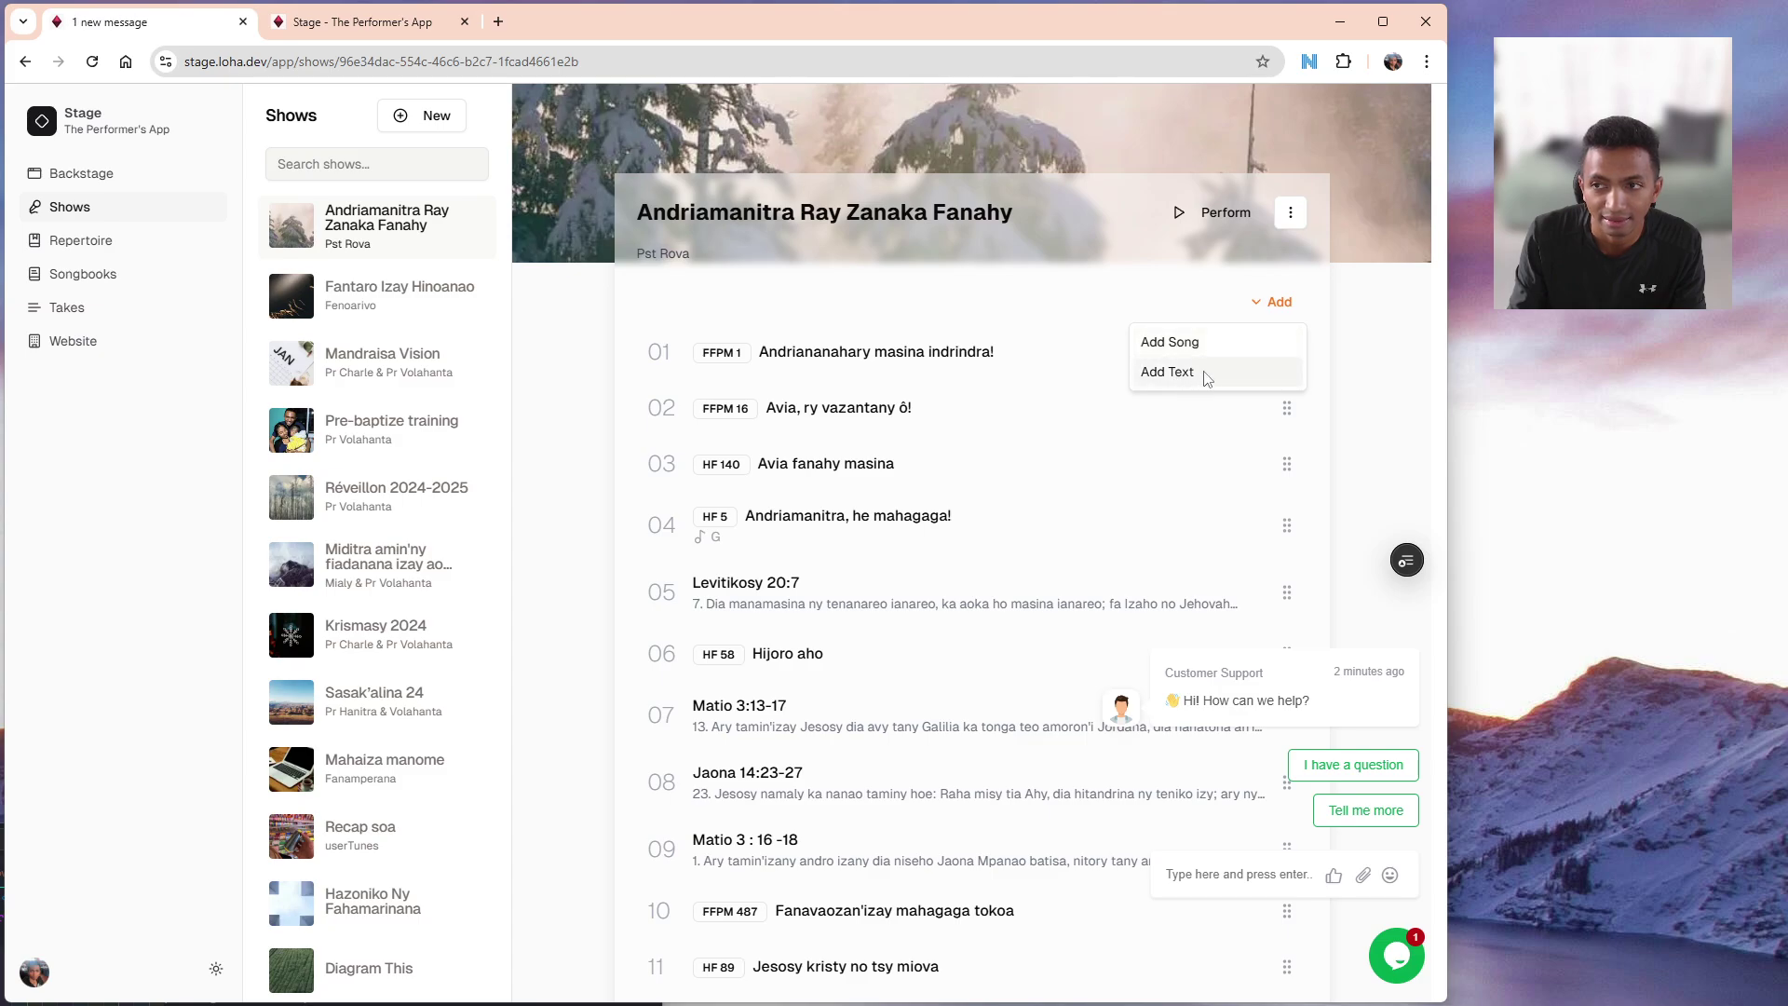
pyautogui.click(1189, 345)
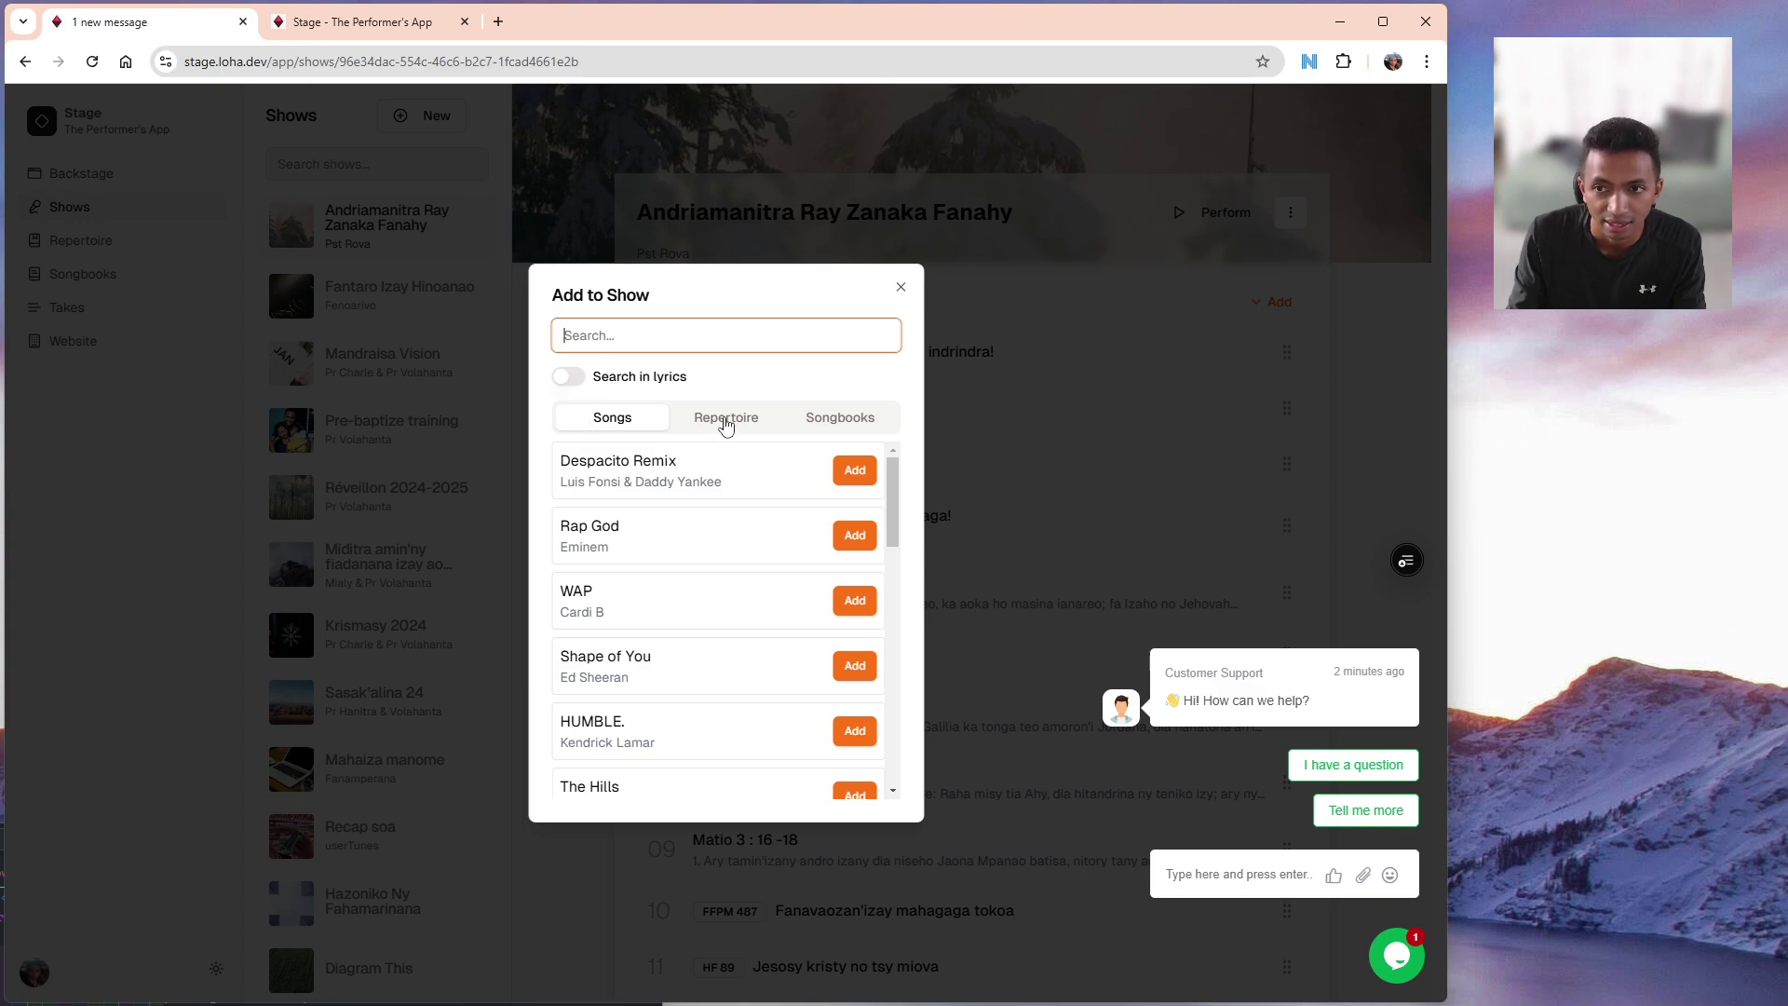
pyautogui.click(725, 417)
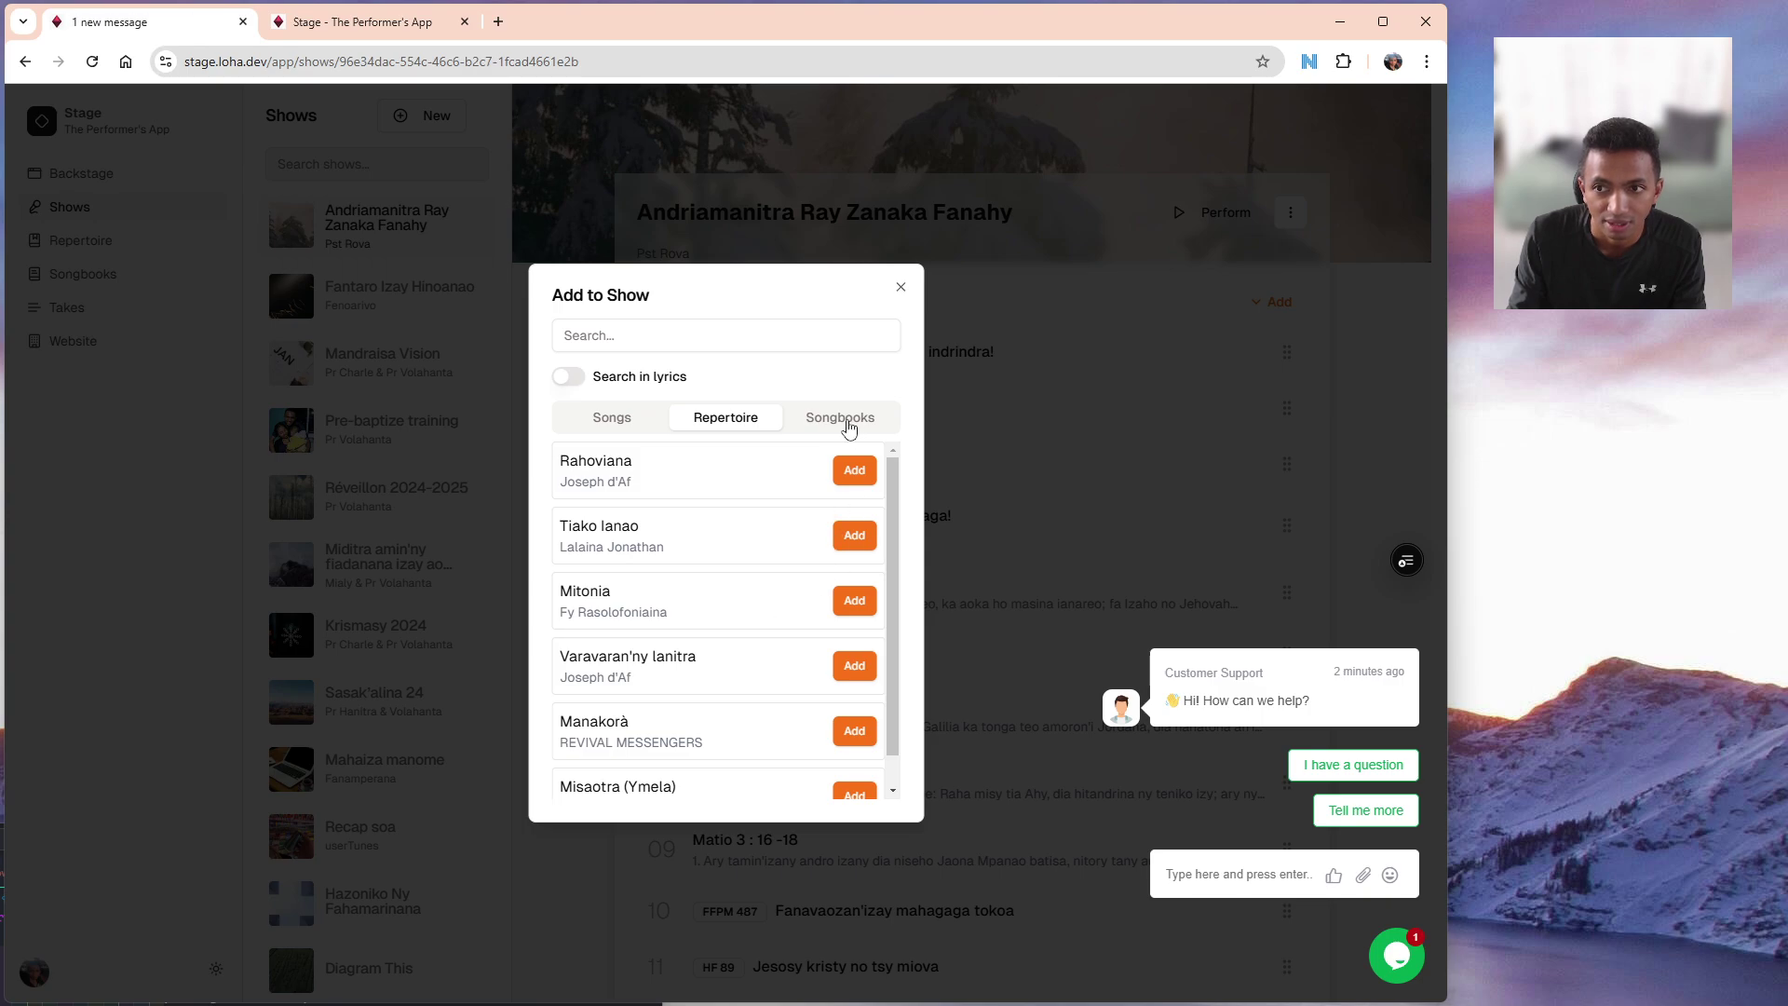
pyautogui.click(838, 418)
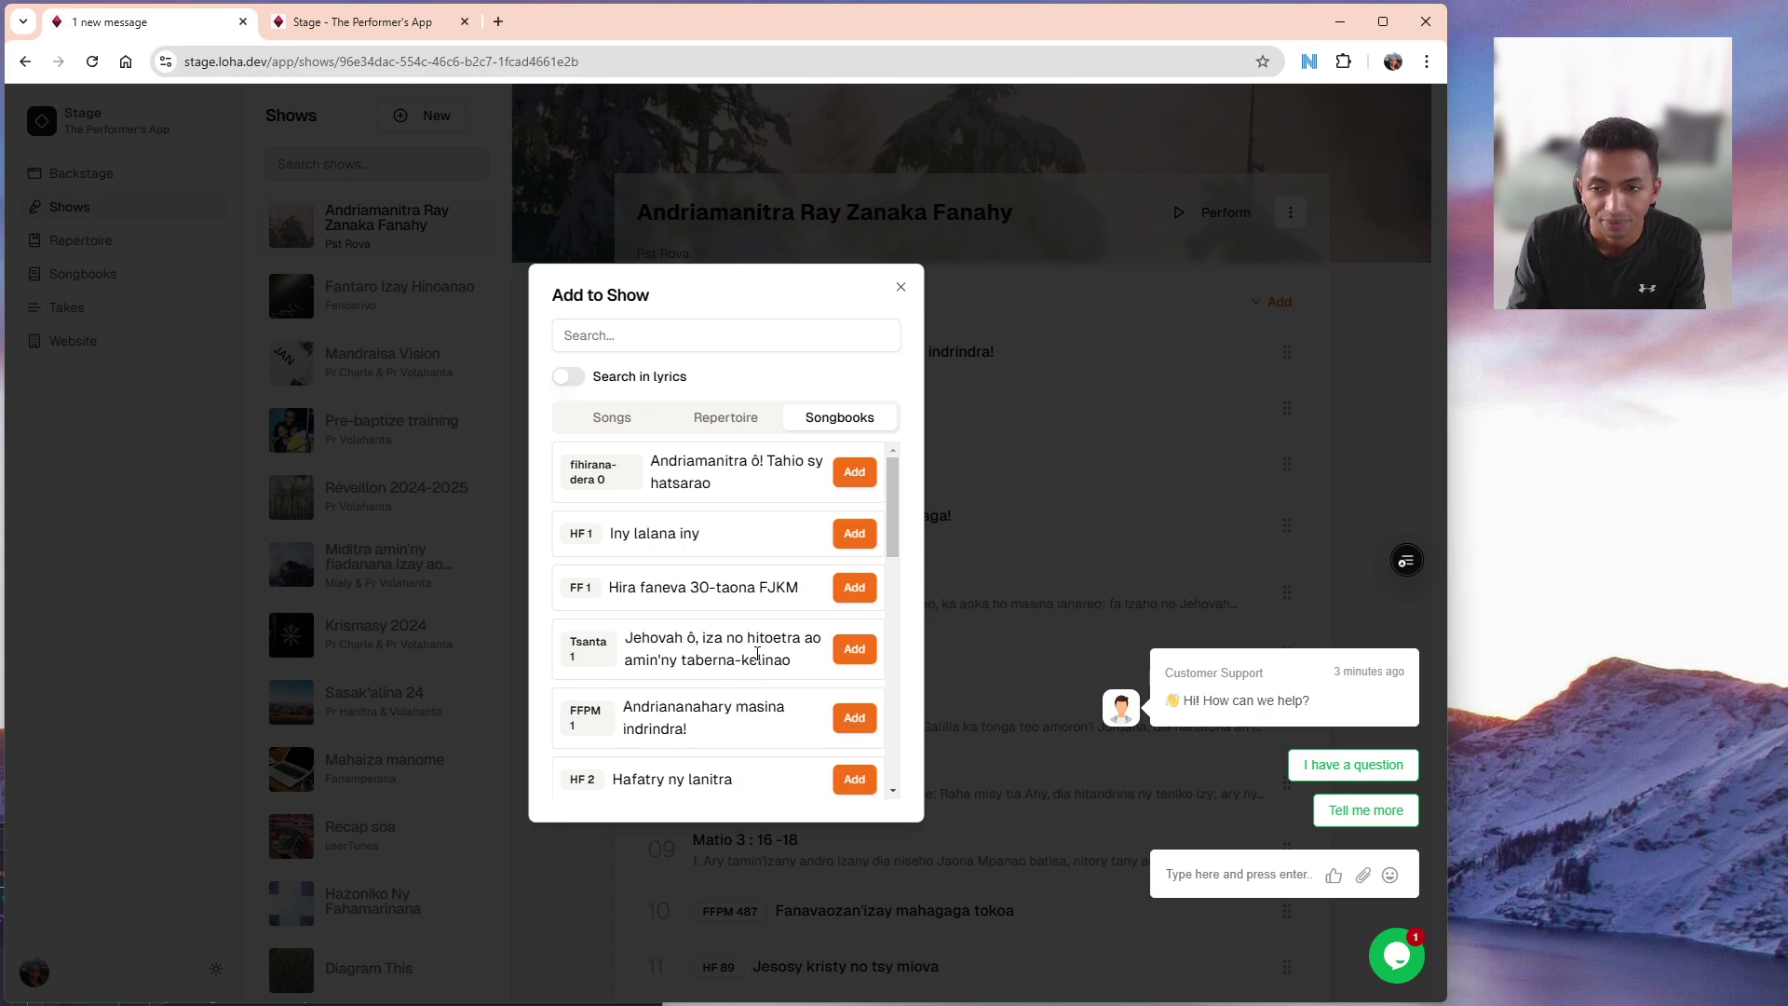
pyautogui.click(628, 341)
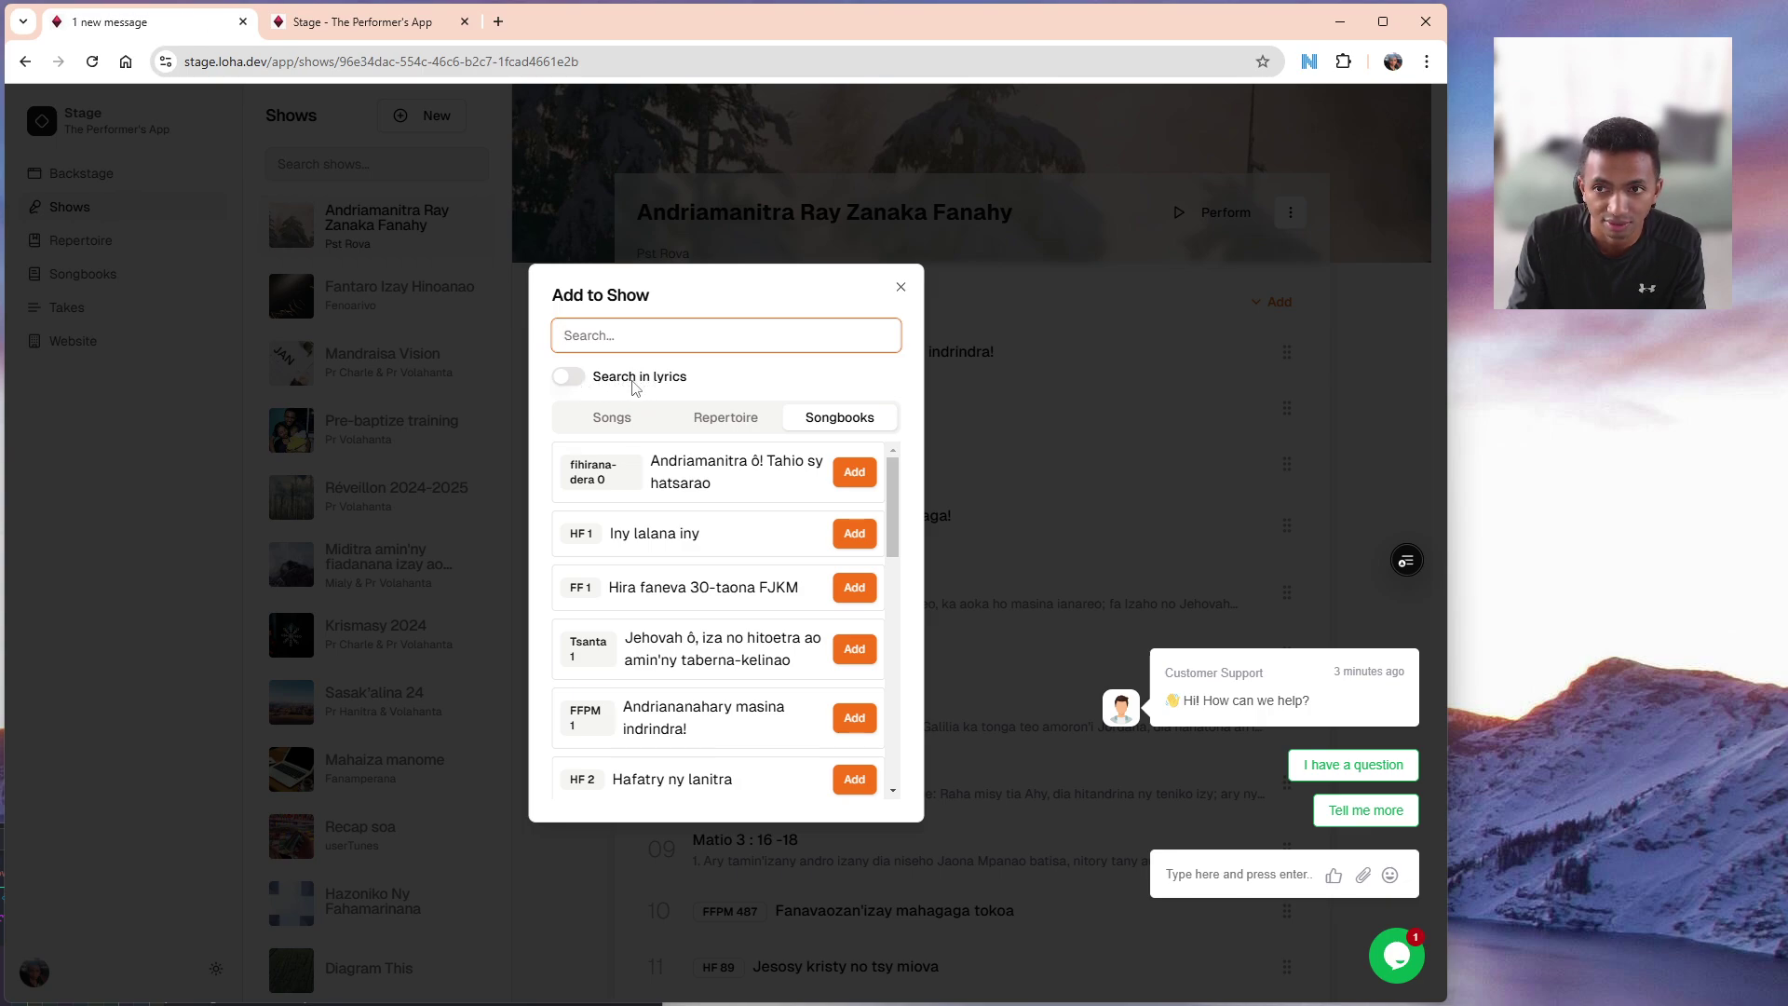
pyautogui.click(615, 419)
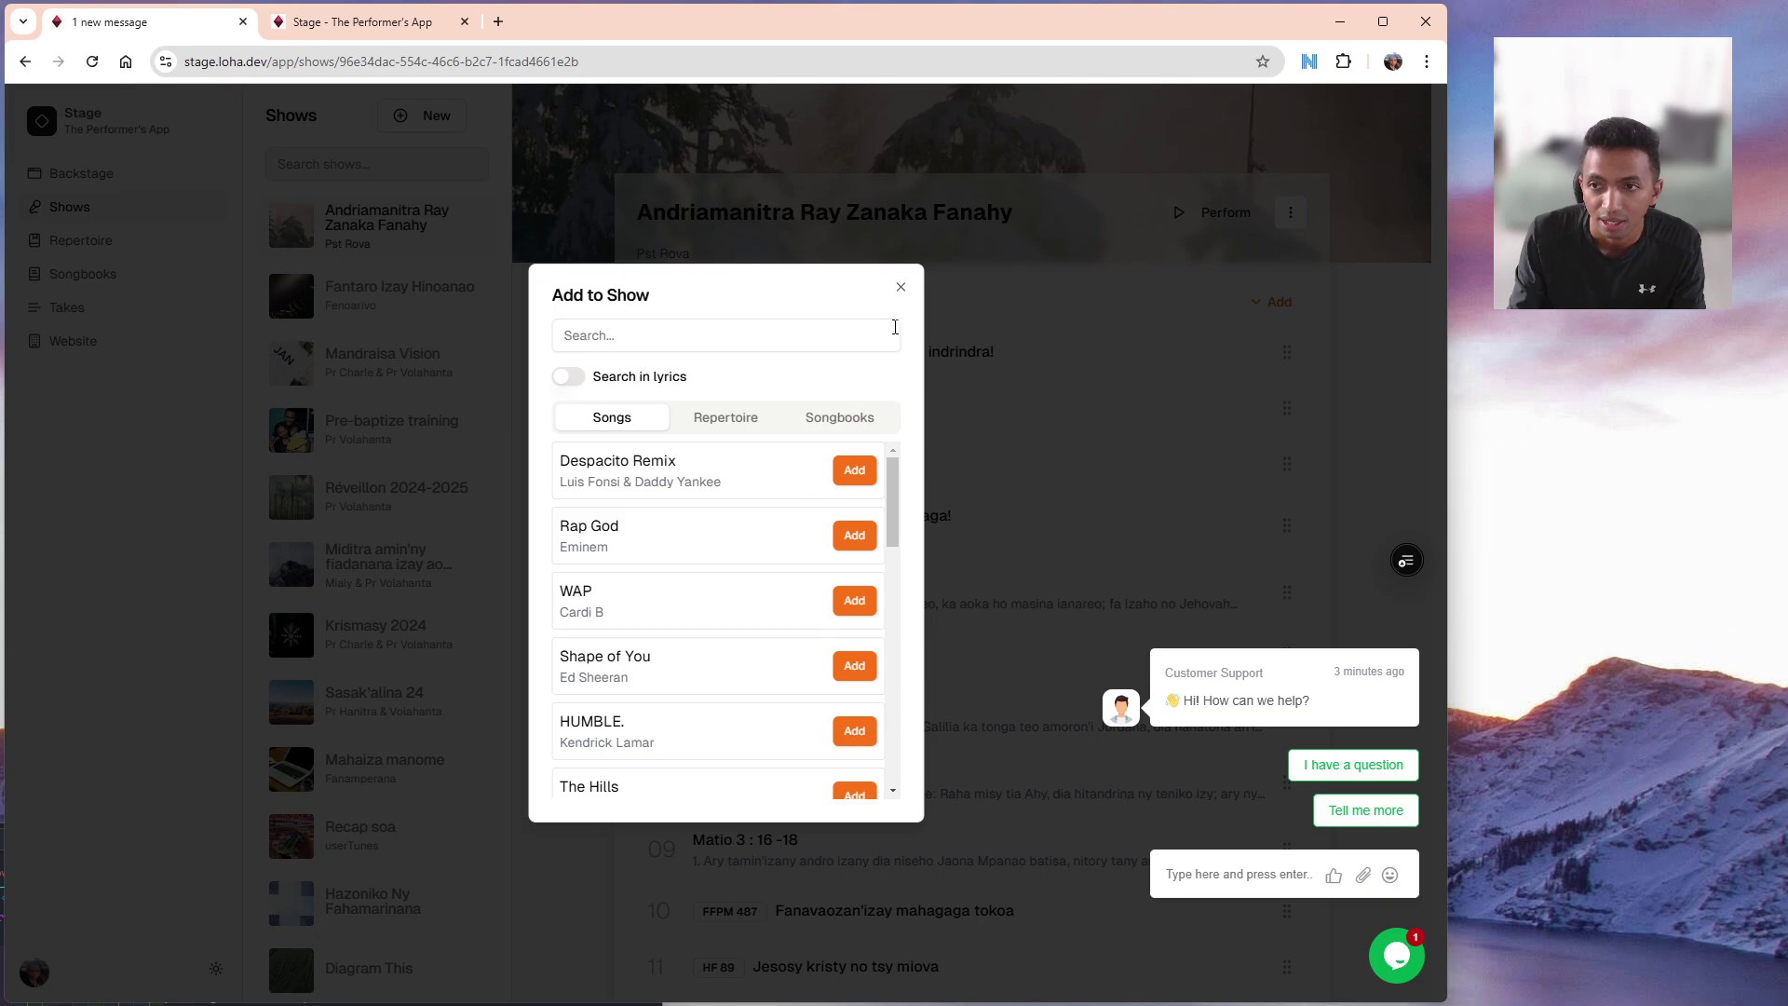
pyautogui.click(902, 289)
# Bring up the Bible option for adding text to the show and review the available Bible versions.
pyautogui.click(1272, 302)
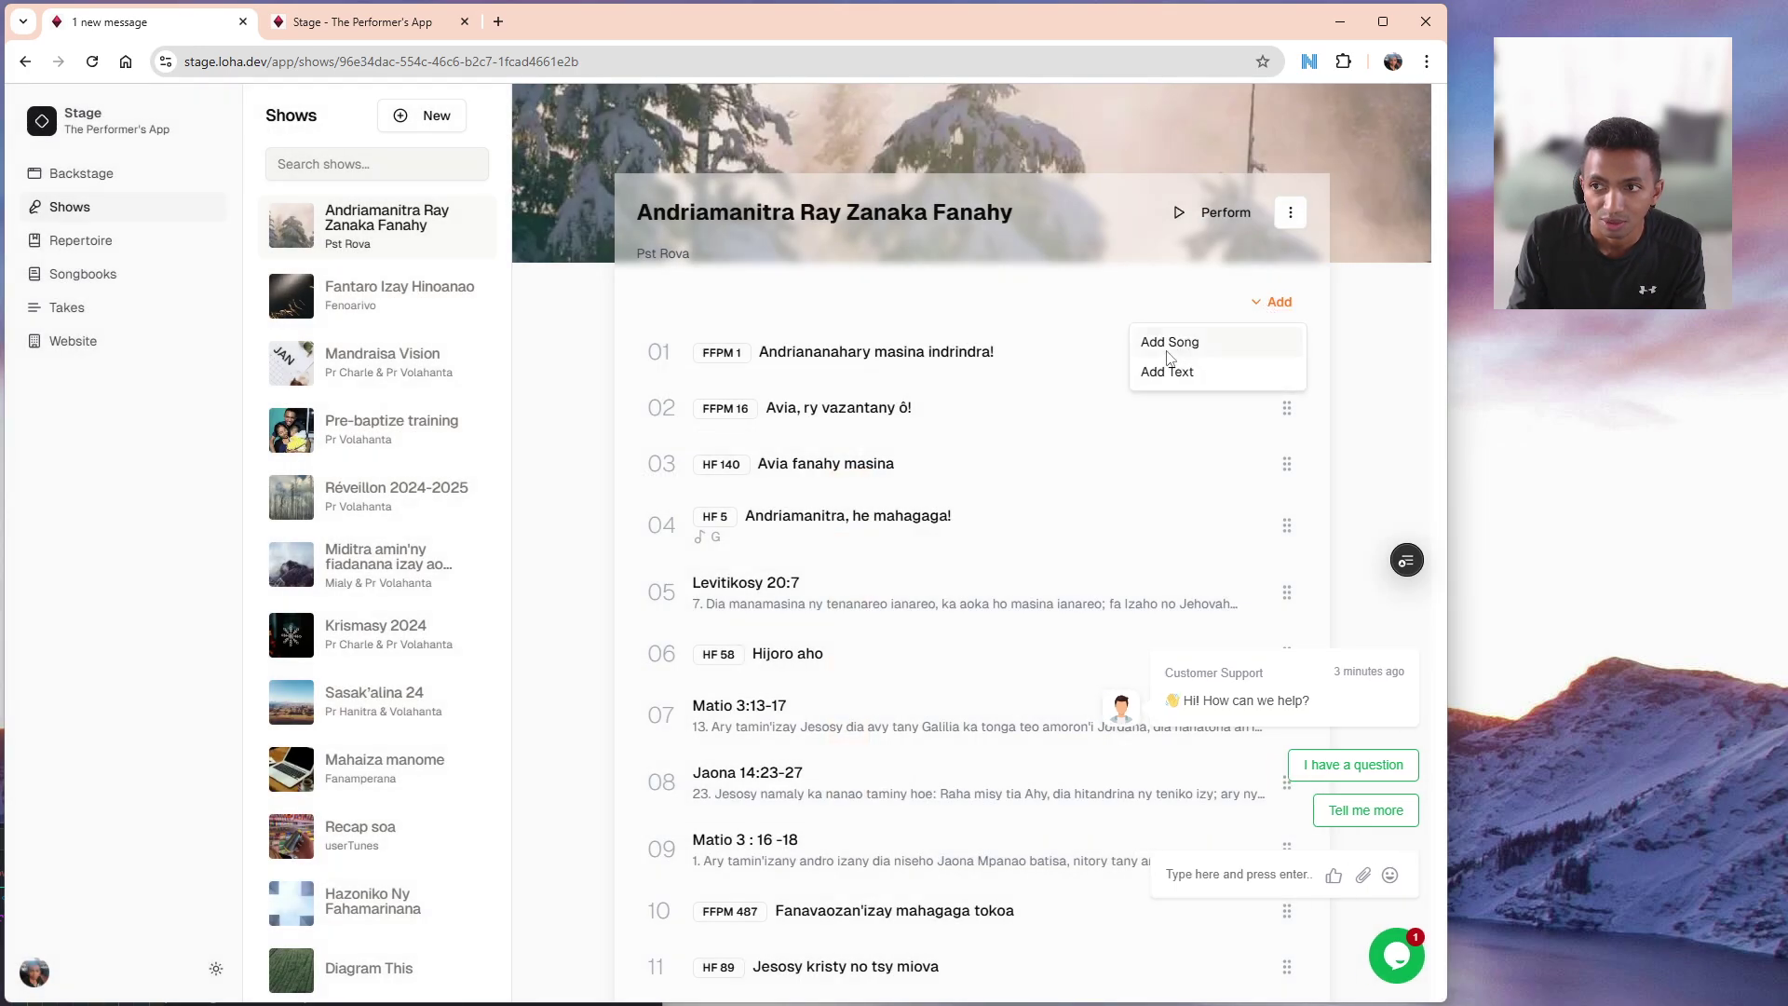
pyautogui.click(1164, 372)
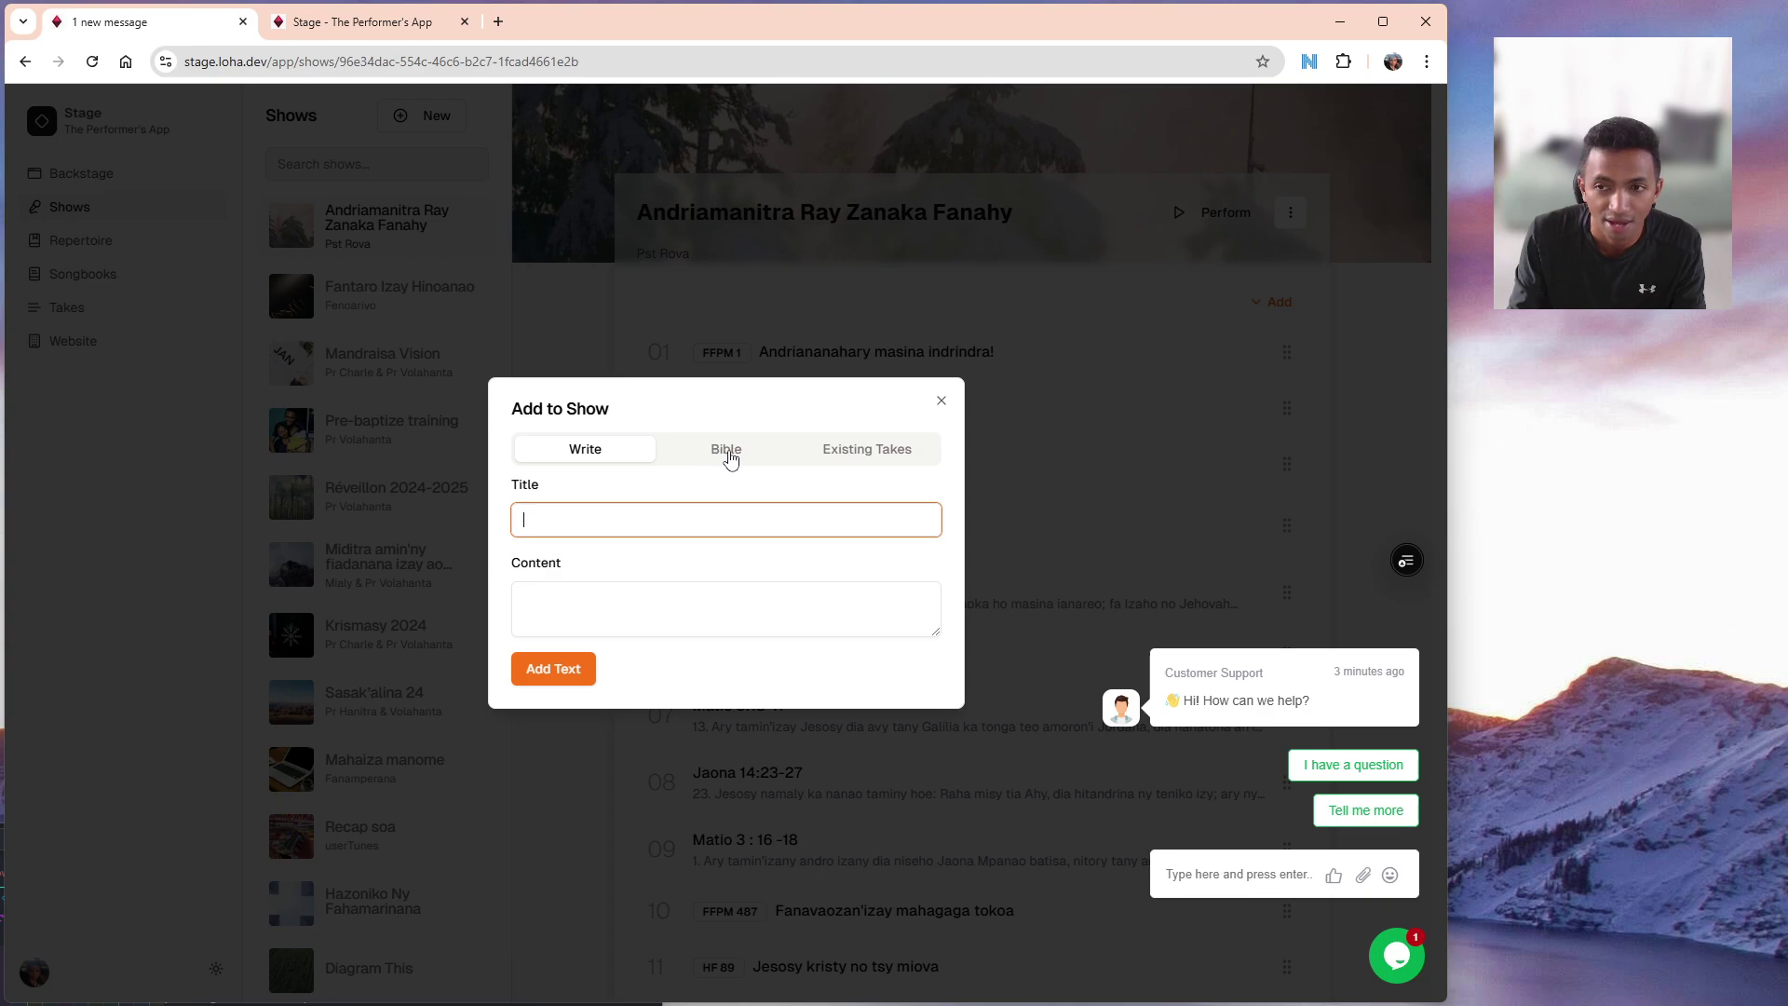
pyautogui.click(730, 459)
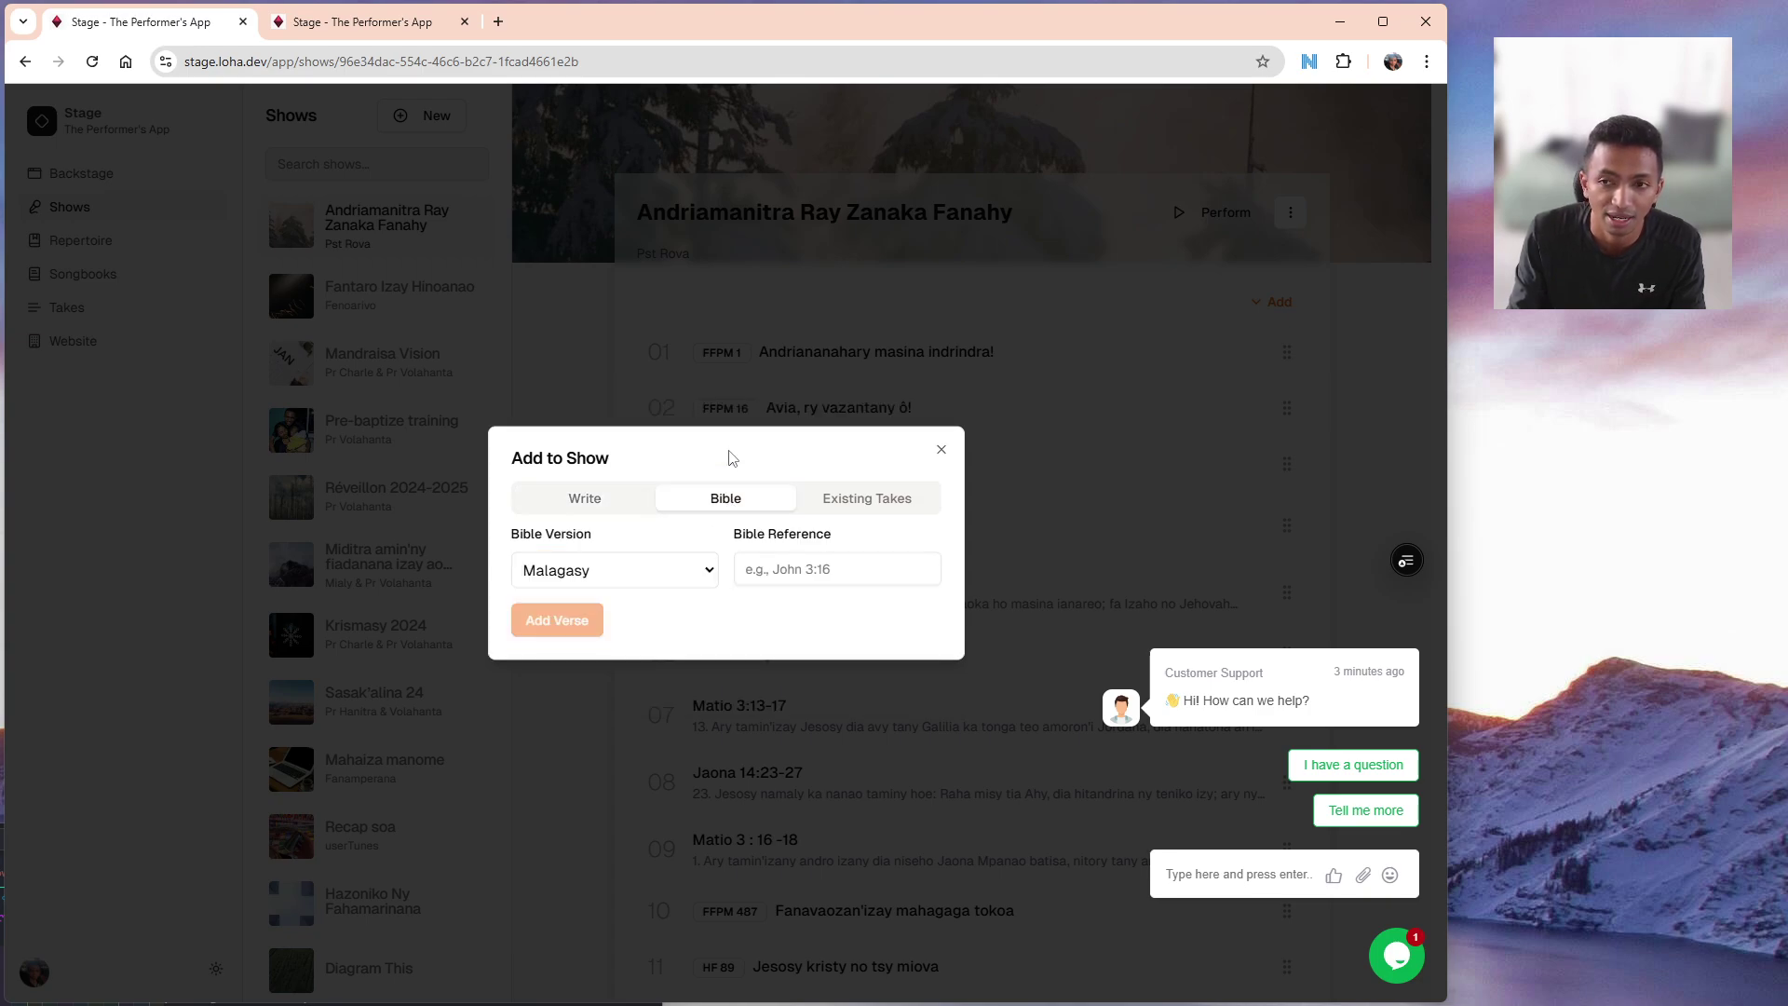
pyautogui.click(710, 571)
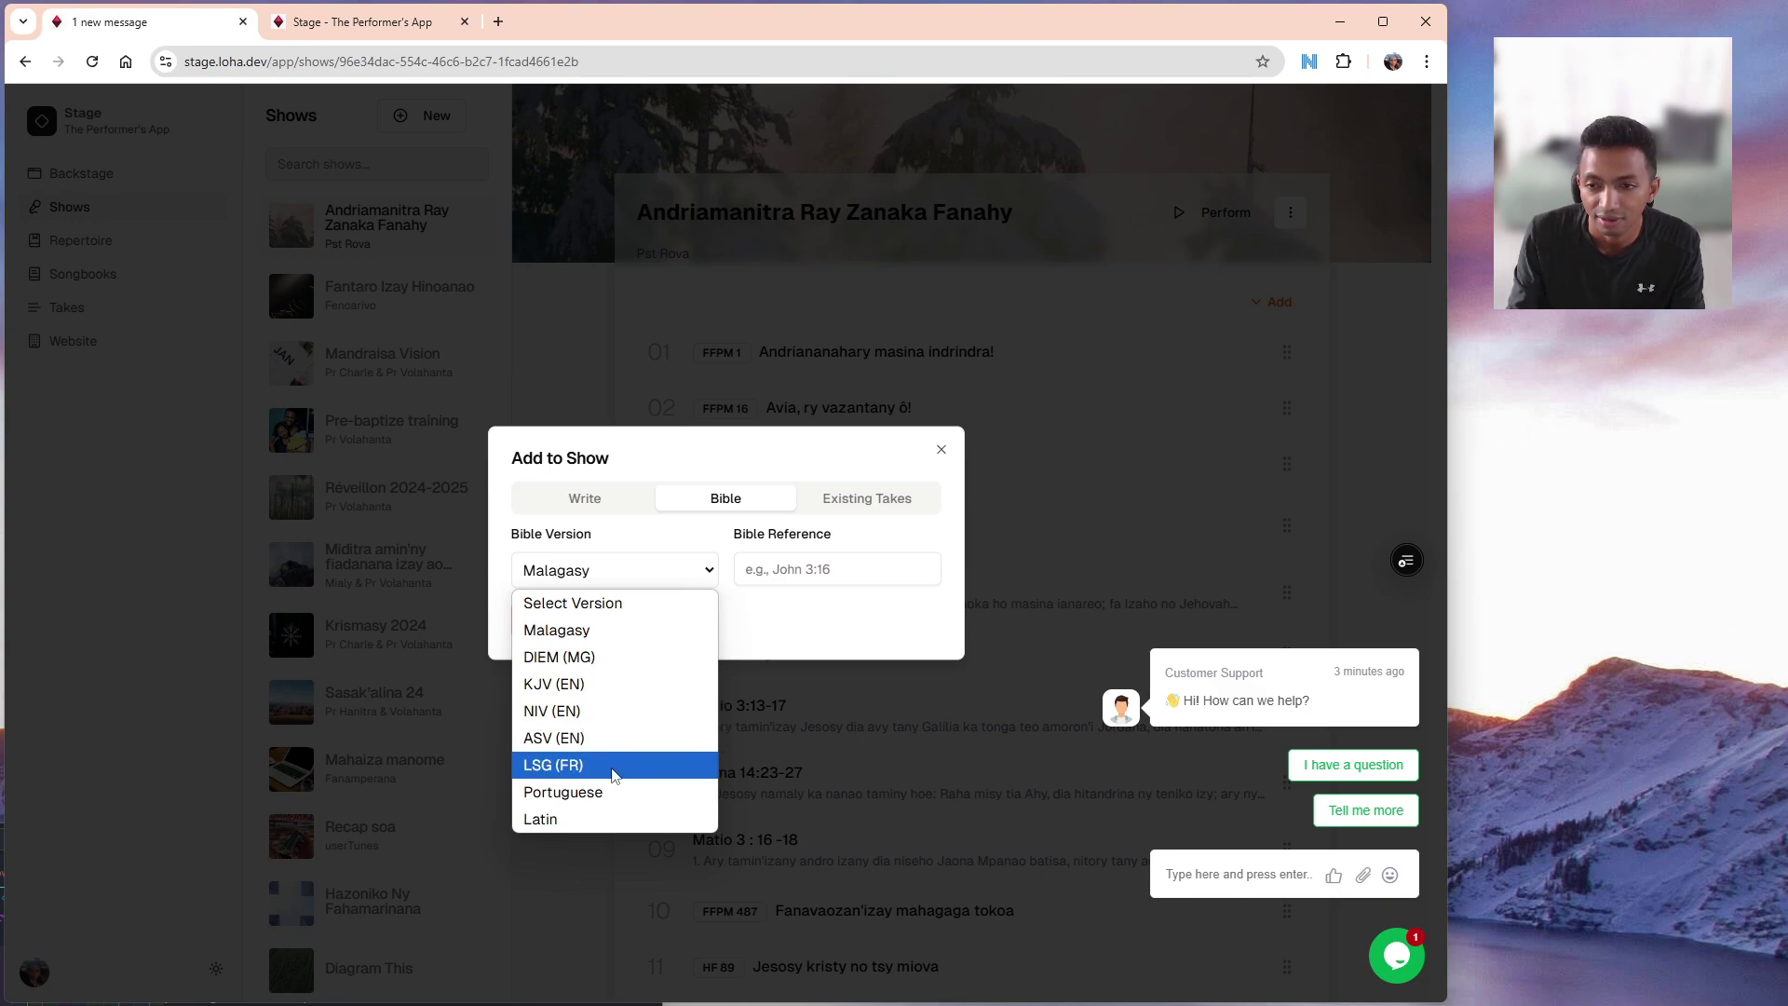
pyautogui.click(830, 646)
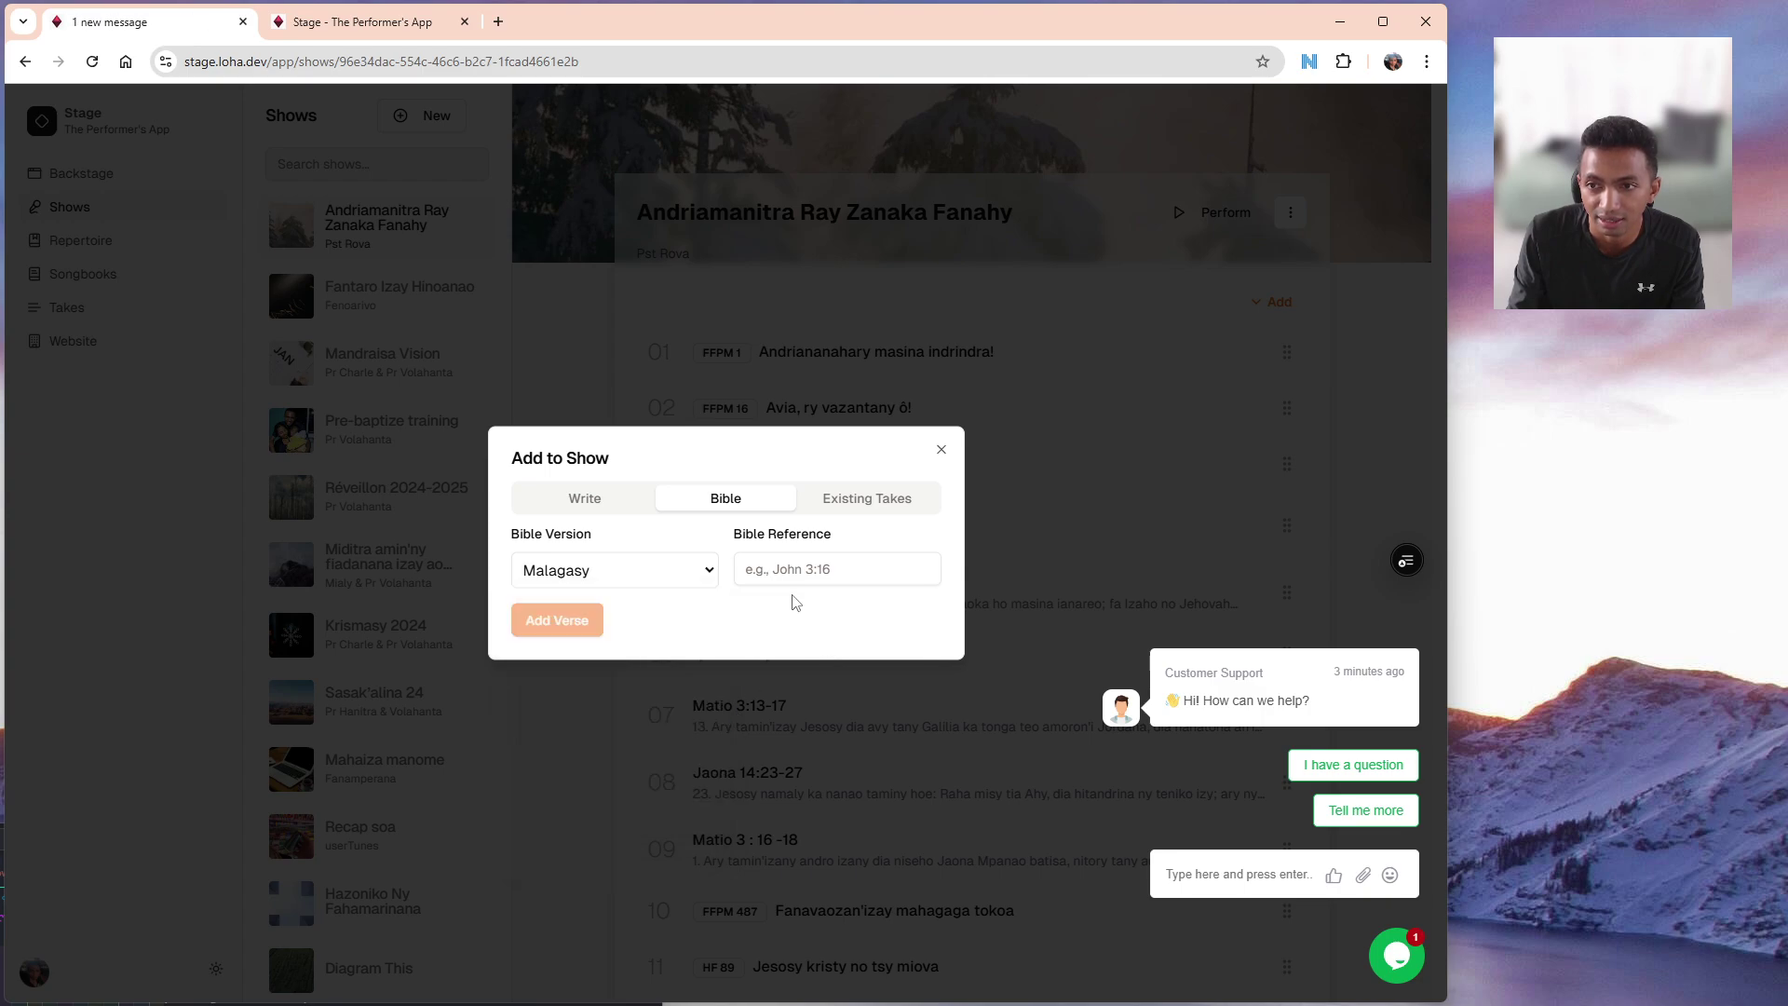
# Preview the Bible reference "Jaona 4:4" in the Malagasy version and close the form without adding the verse.
pyautogui.click(777, 580)
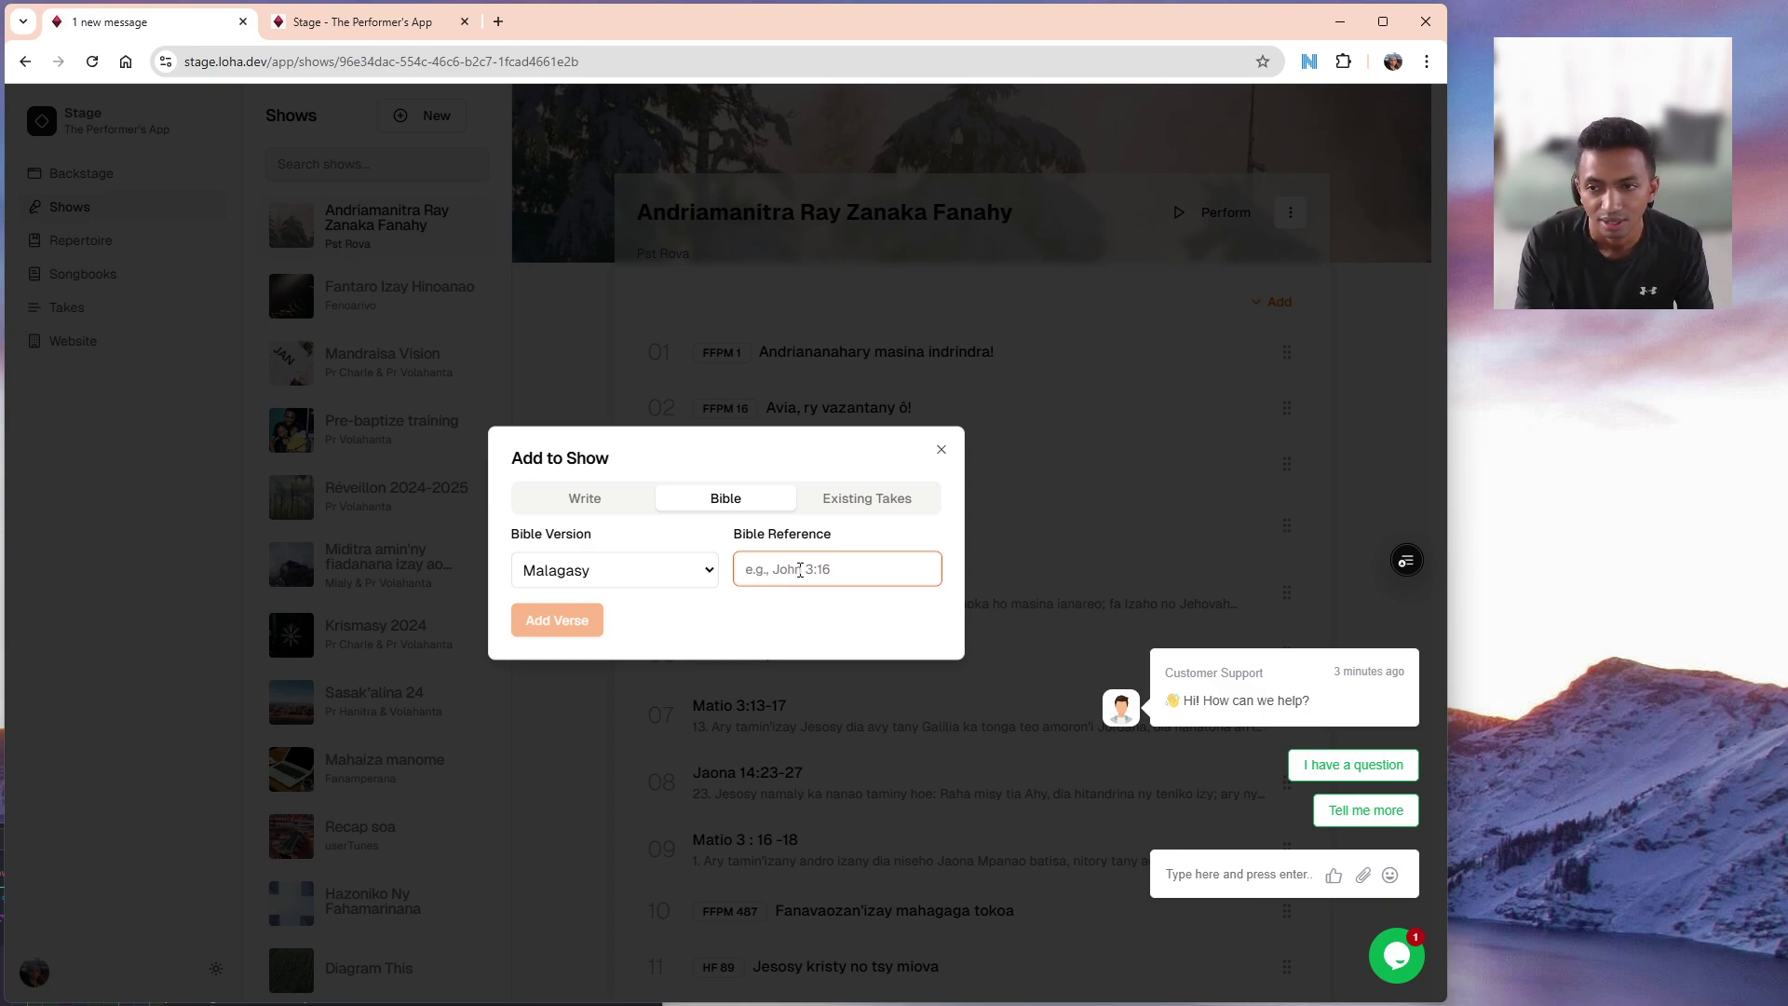
pyautogui.write('Jaona 4')
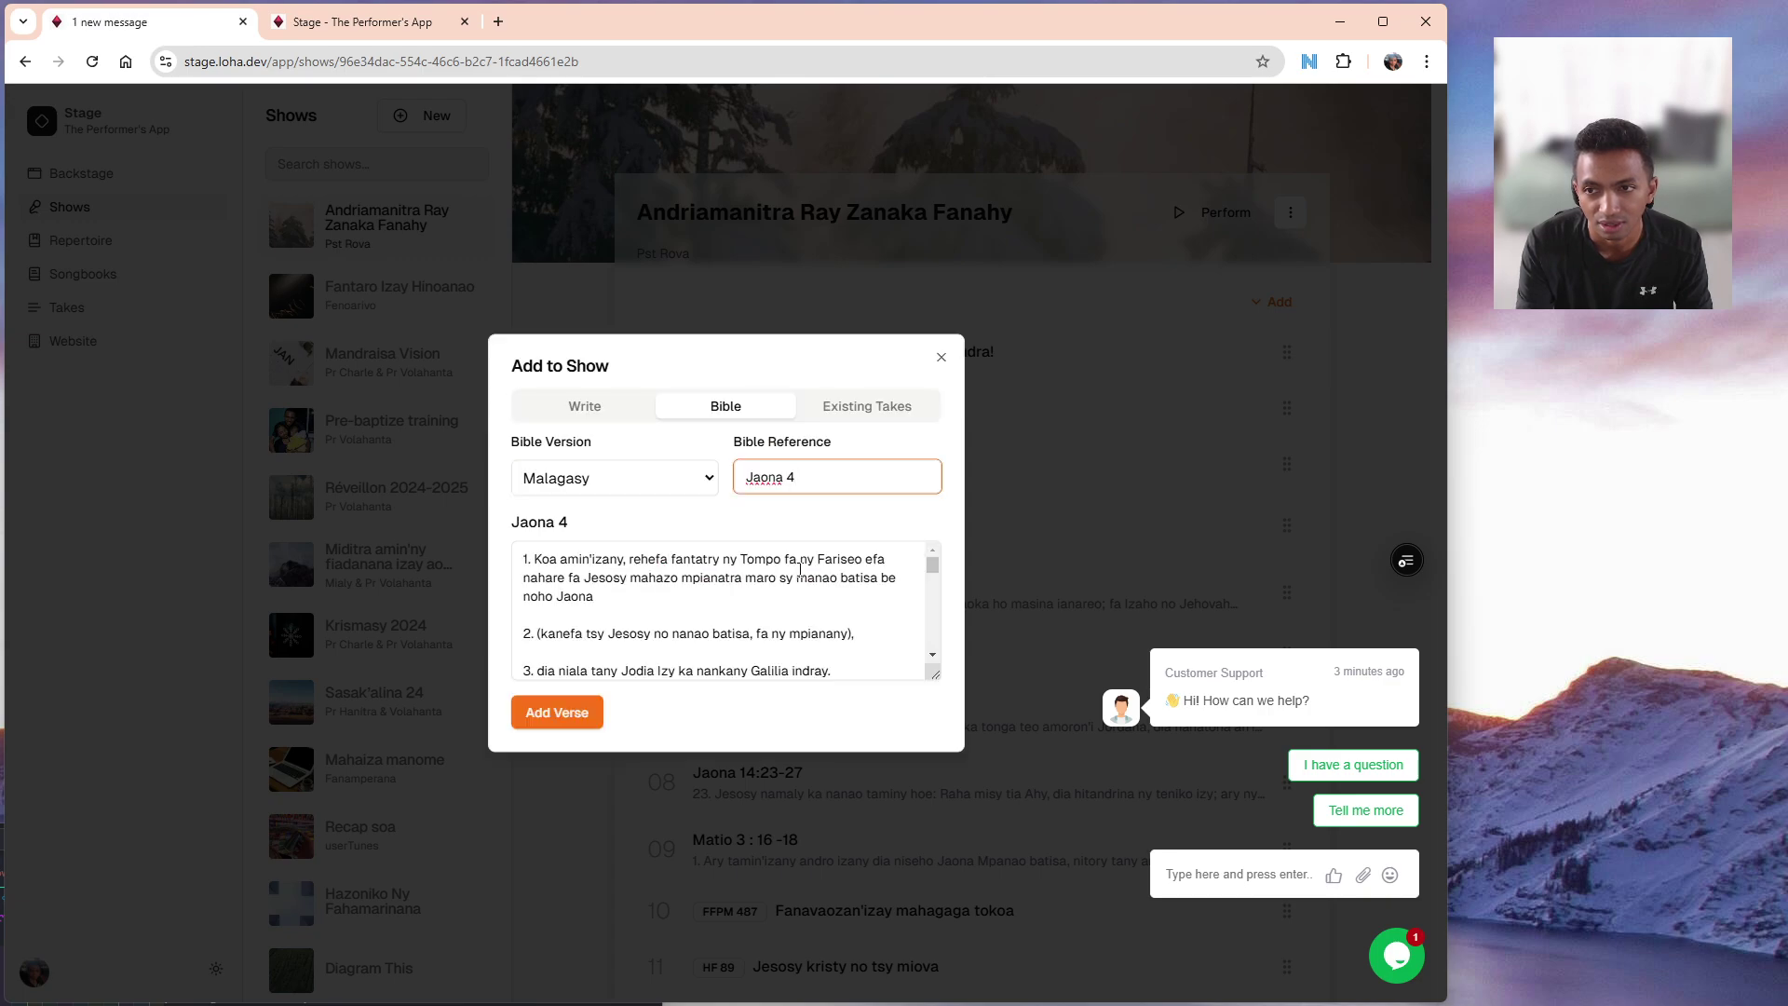
pyautogui.write(':')
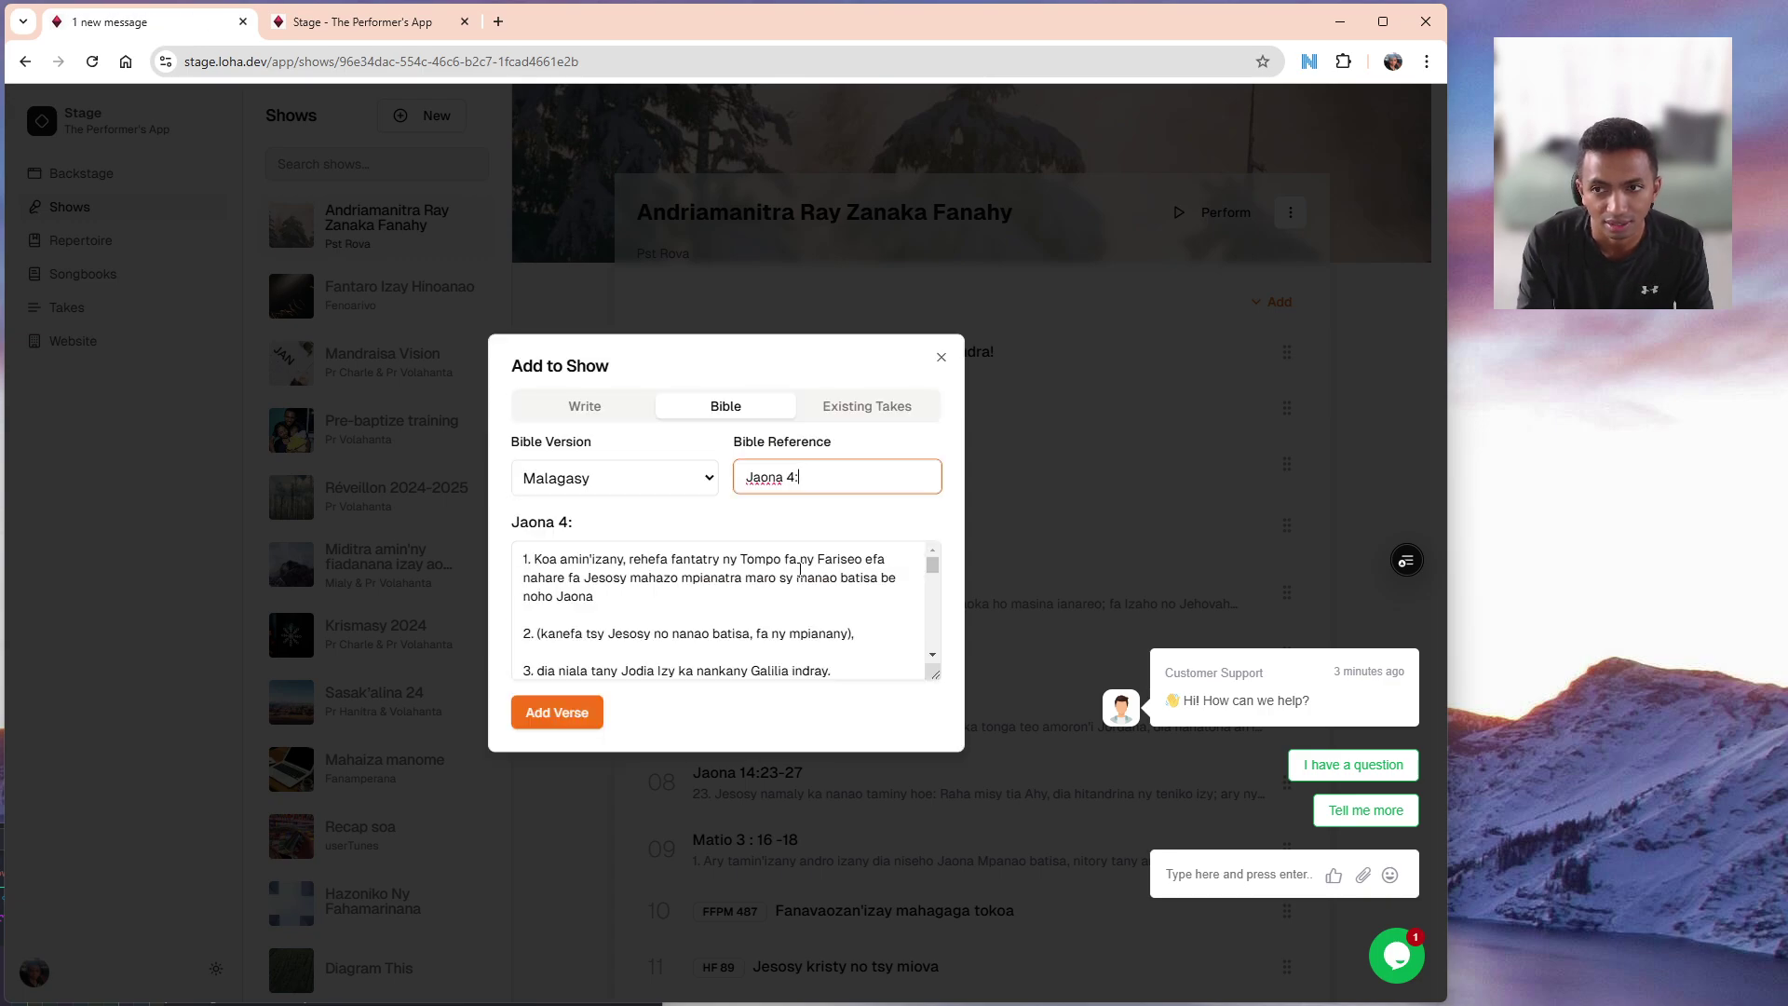
pyautogui.write('4')
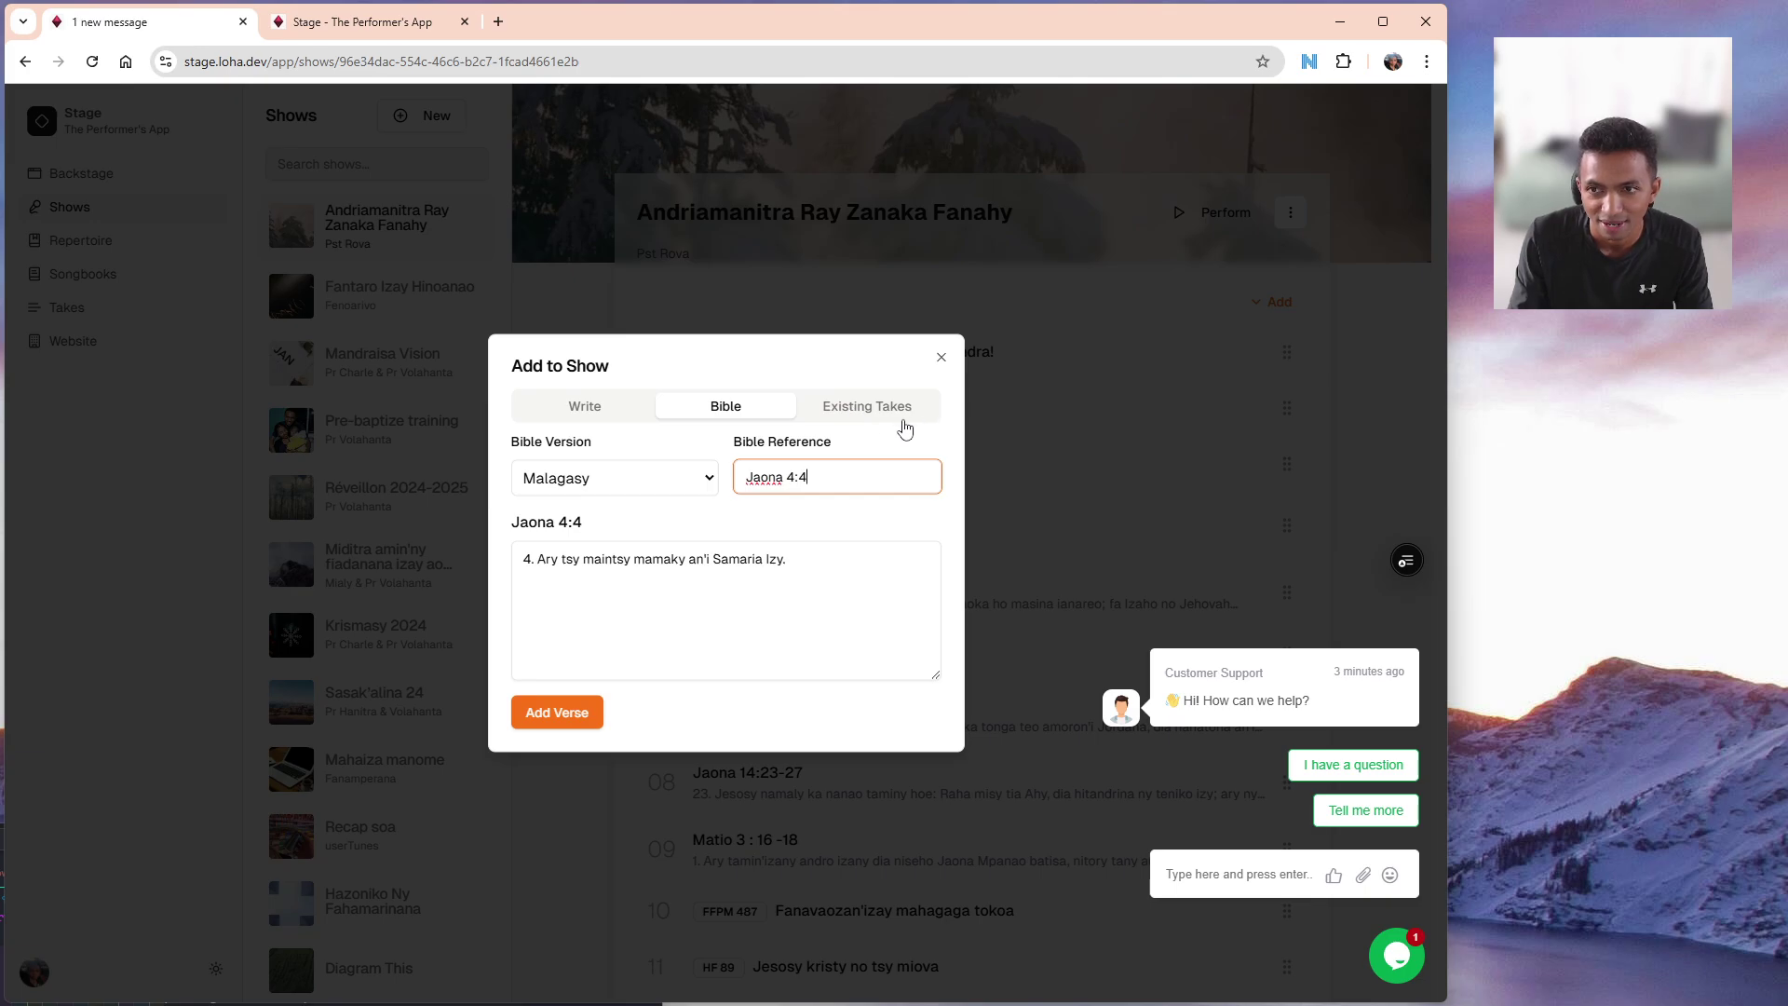
pyautogui.click(940, 357)
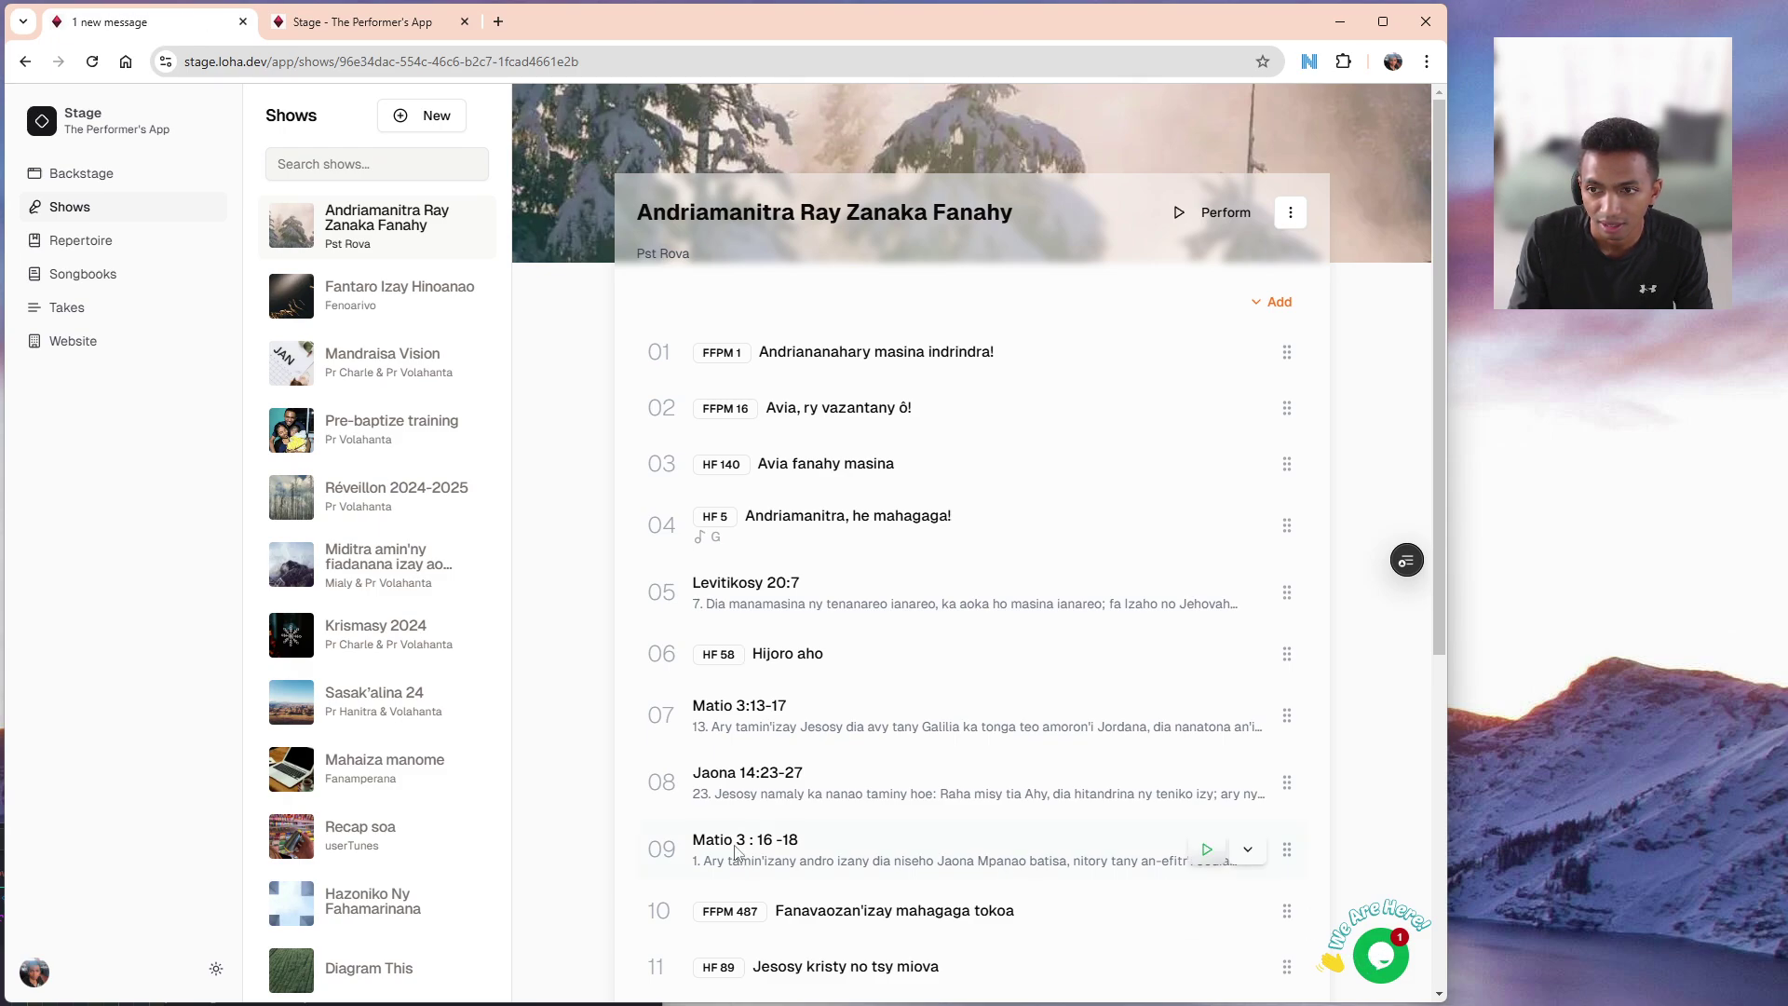
# Open the customer support chat, draft the test message "gdfgdfgd" and clear it without sending.
pyautogui.click(1371, 964)
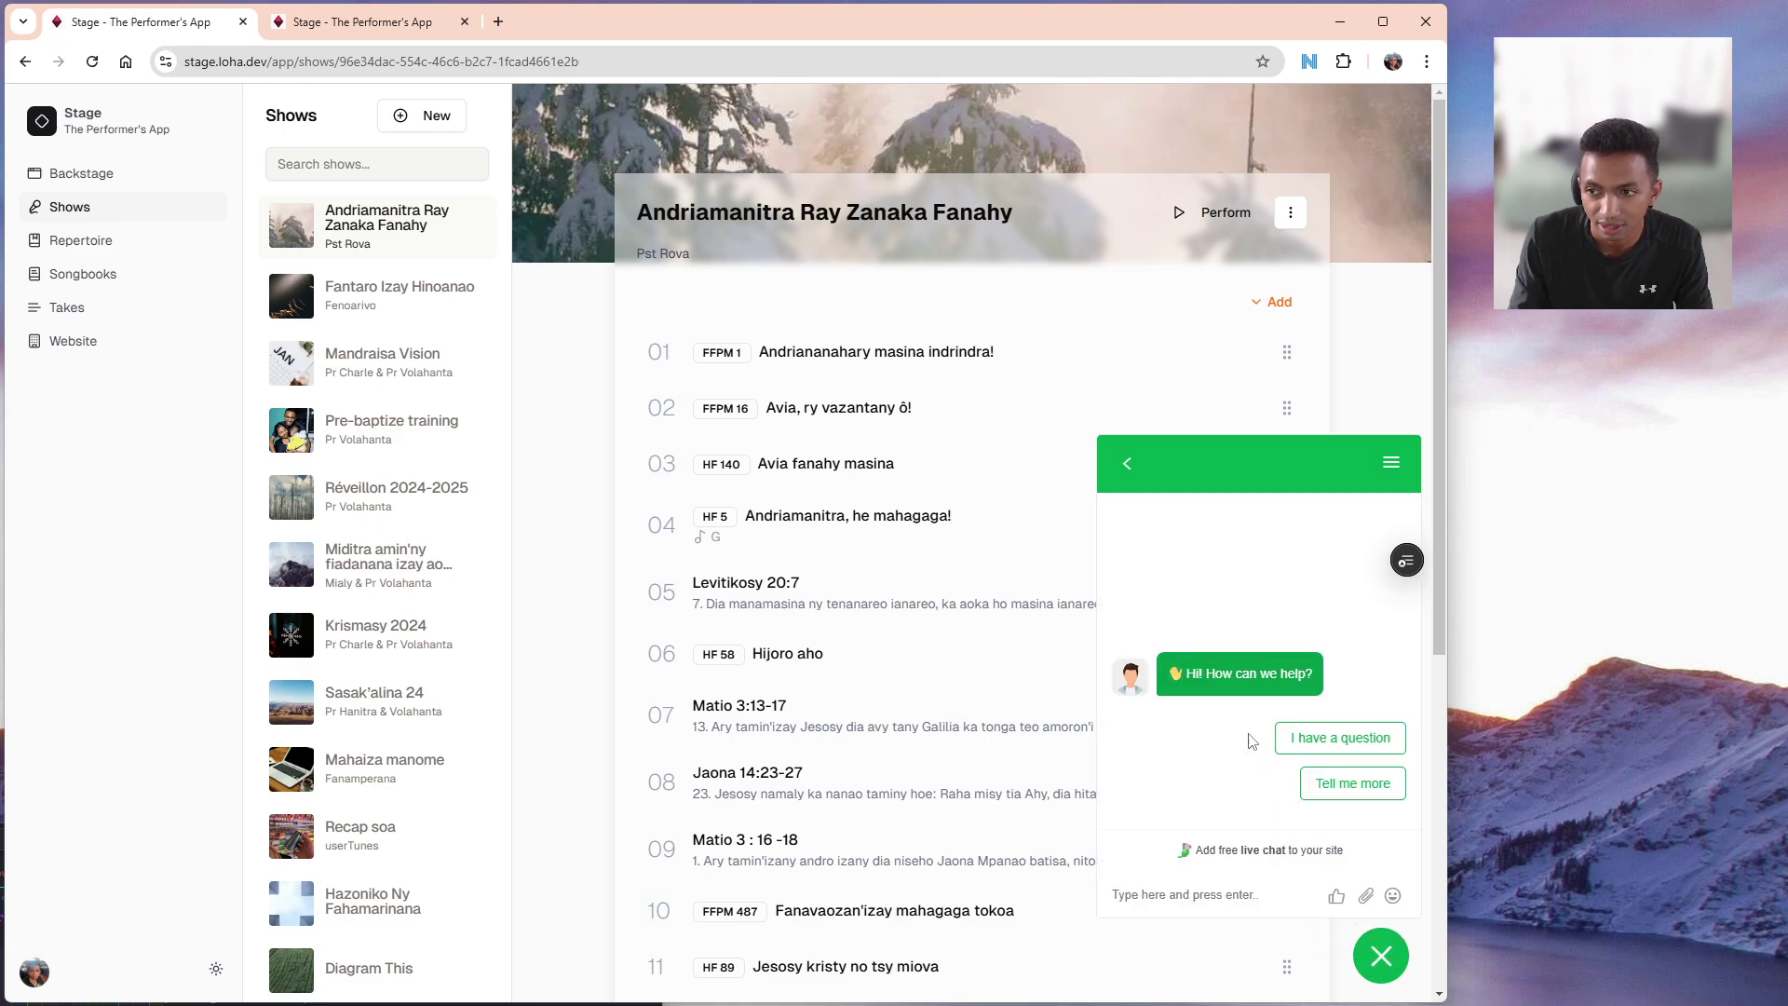
pyautogui.click(1211, 896)
pyautogui.write('gdfgdfg')
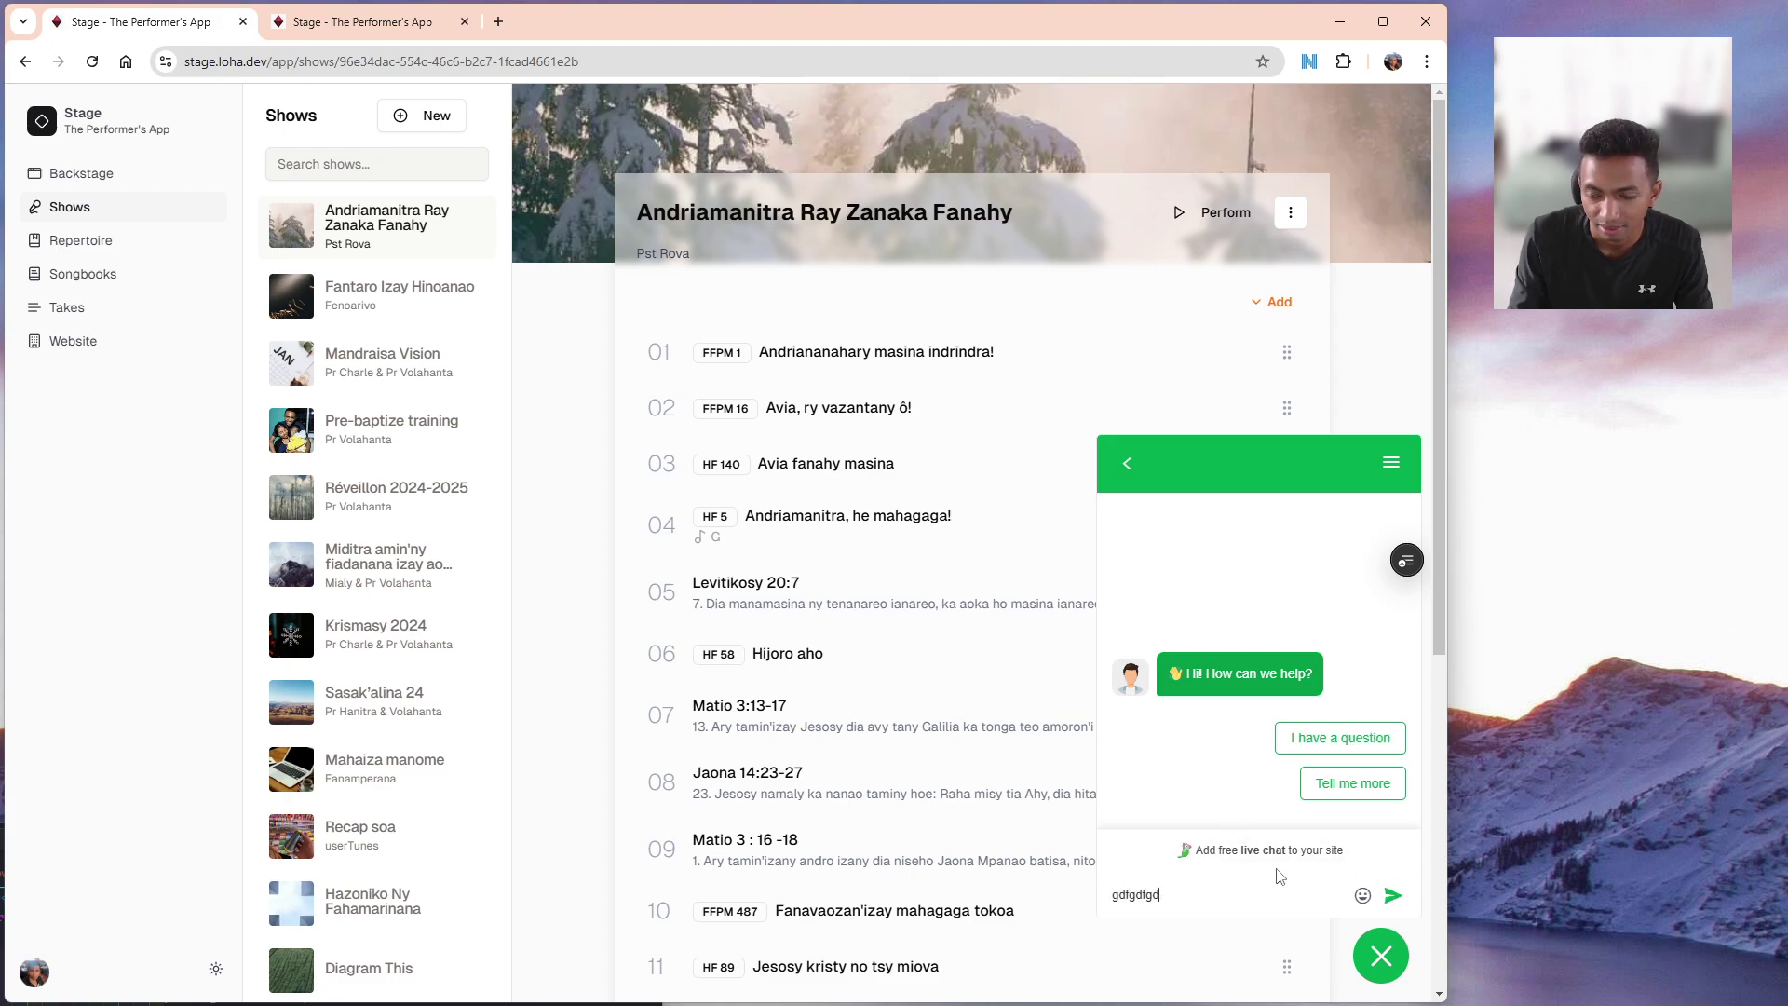
pyautogui.write('d')
pyautogui.hotkey('ctrl', 'a')
pyautogui.press('BackSpace')
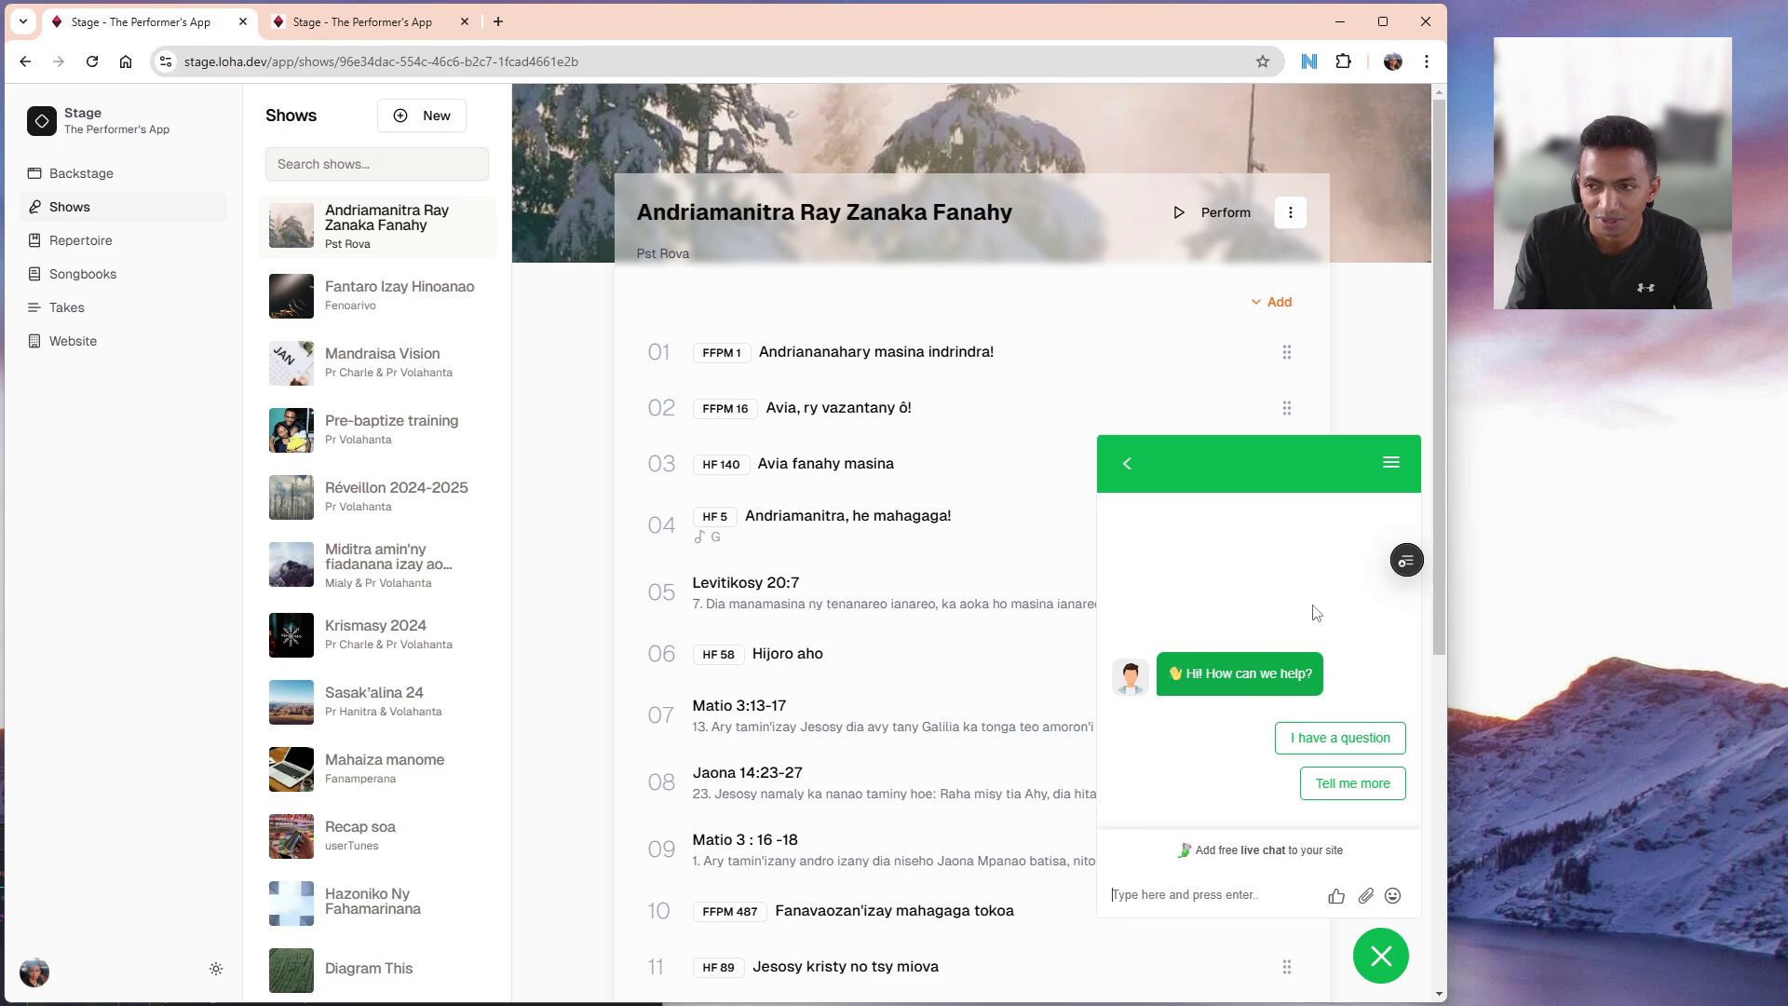
# View the support chat's conversations overview, closing and reopening the chat.
pyautogui.click(1125, 466)
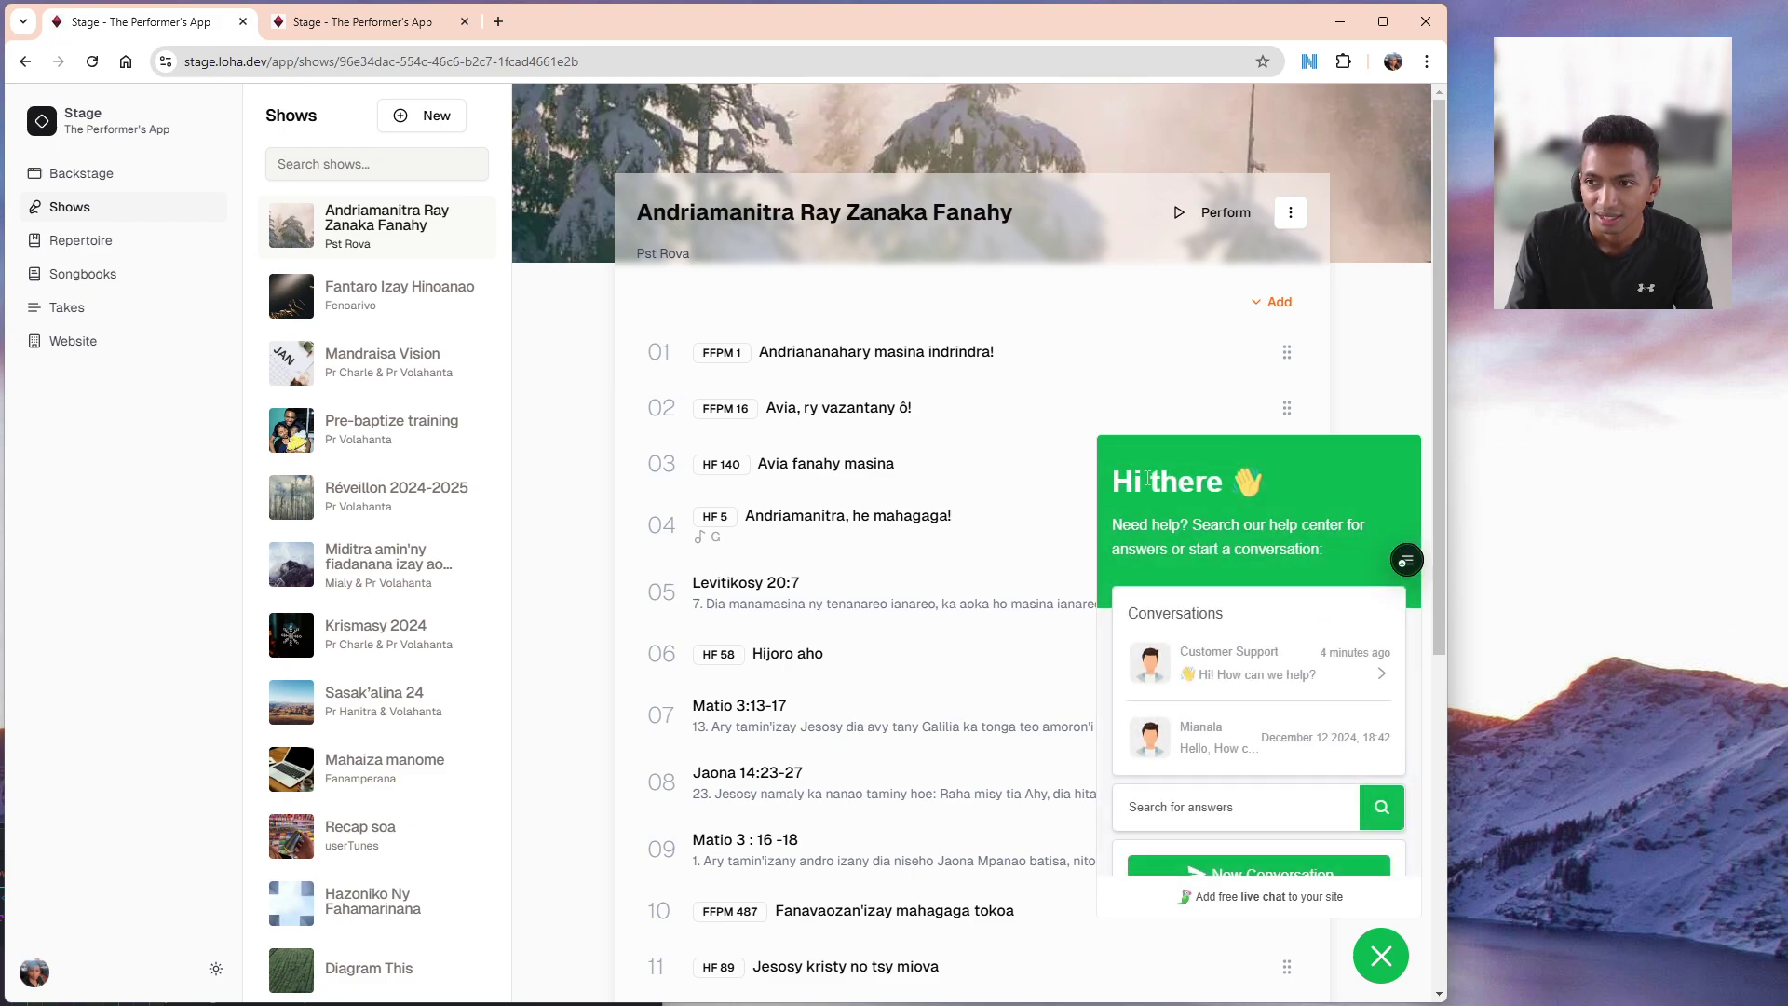
pyautogui.click(1379, 956)
pyautogui.click(1382, 956)
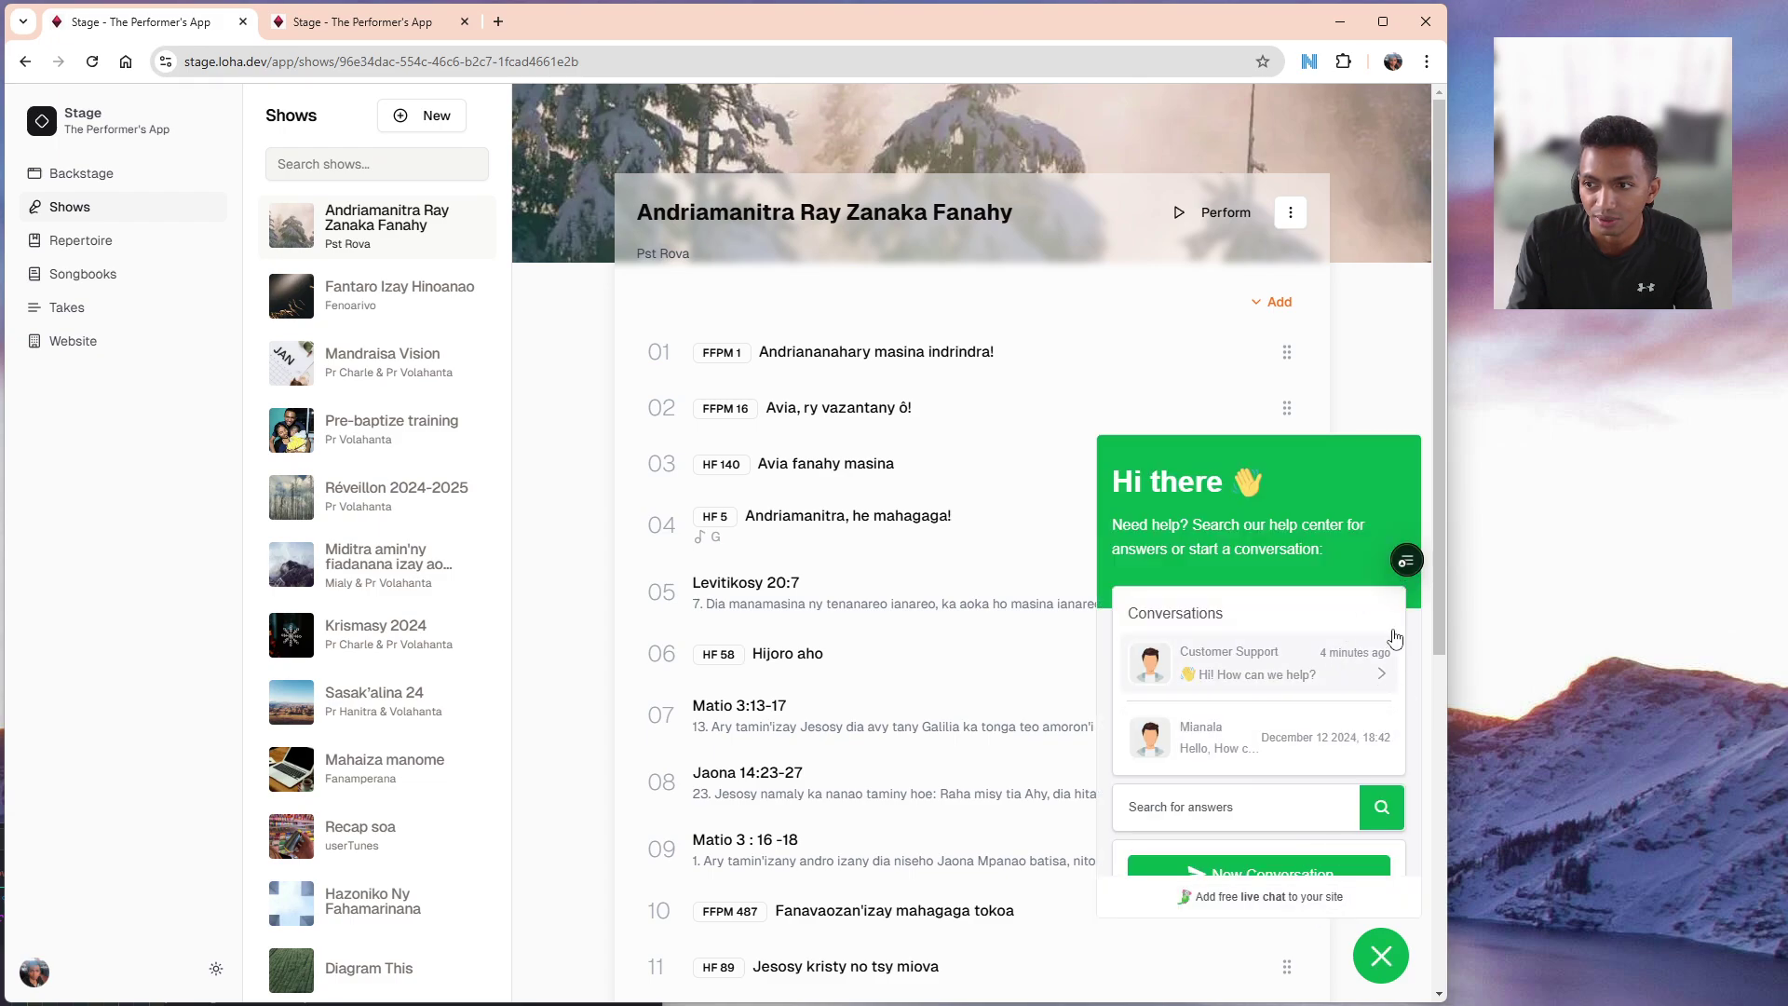
# Hide the Vercel Toolbar and close the support chat.
pyautogui.click(1405, 561)
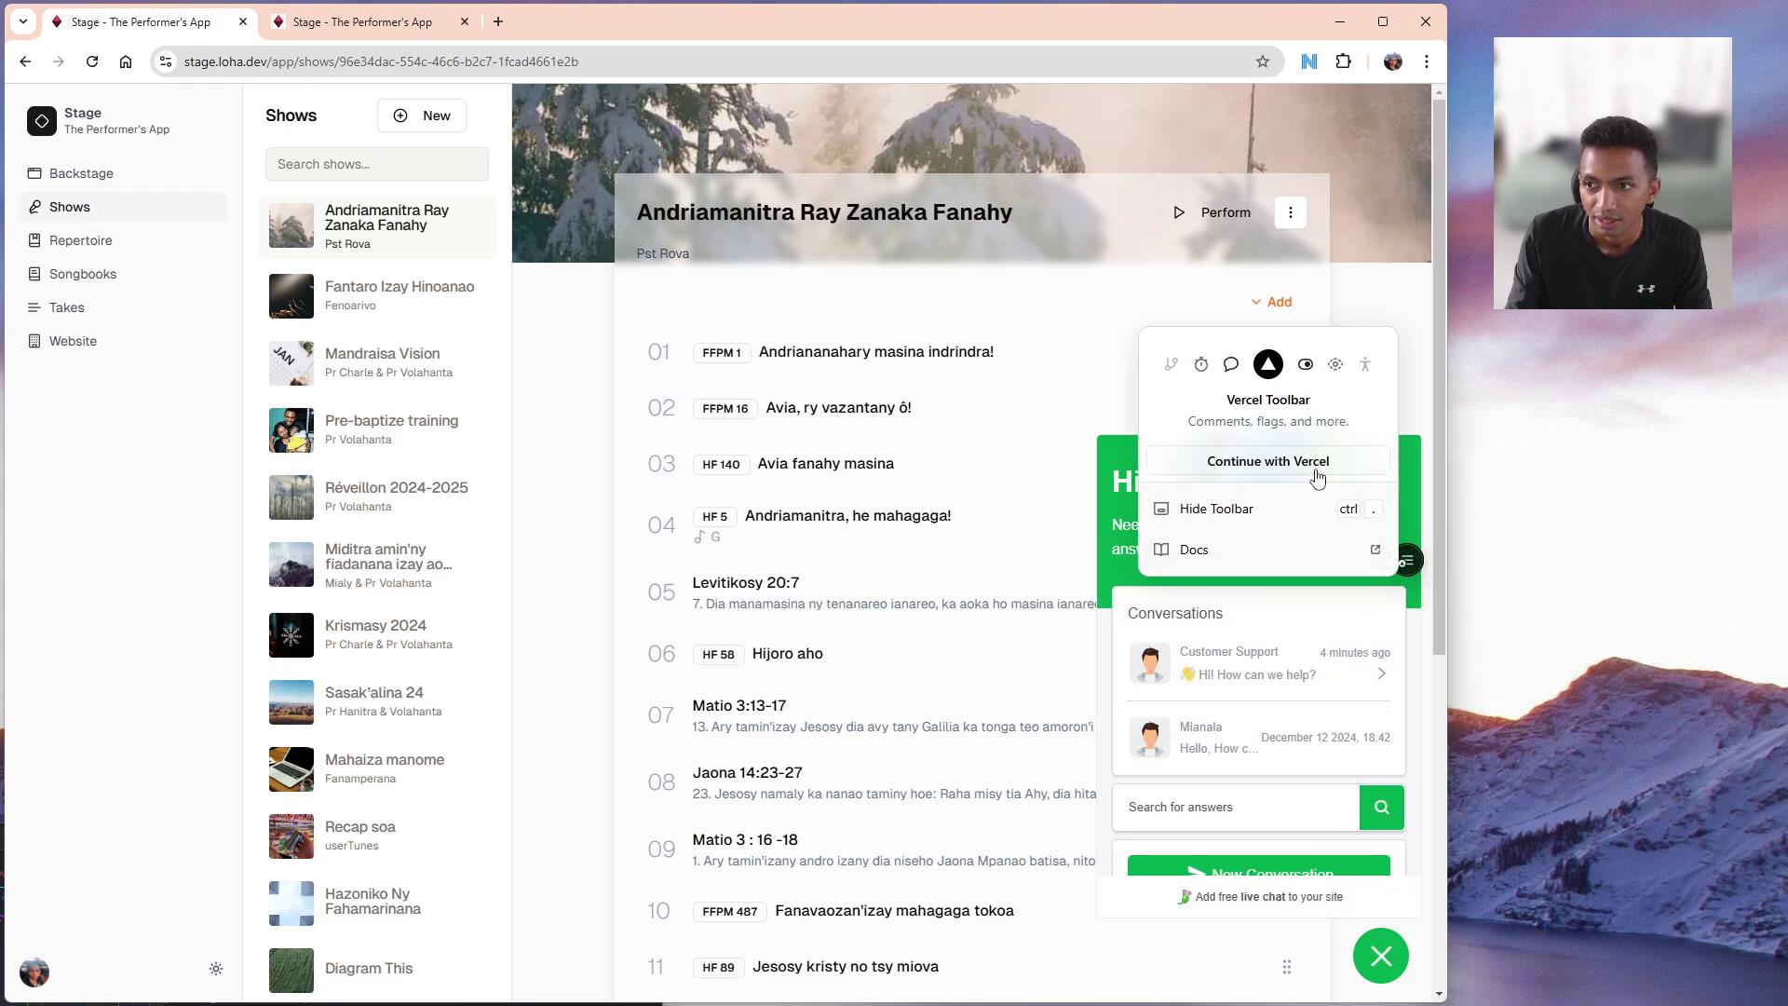
pyautogui.click(1256, 510)
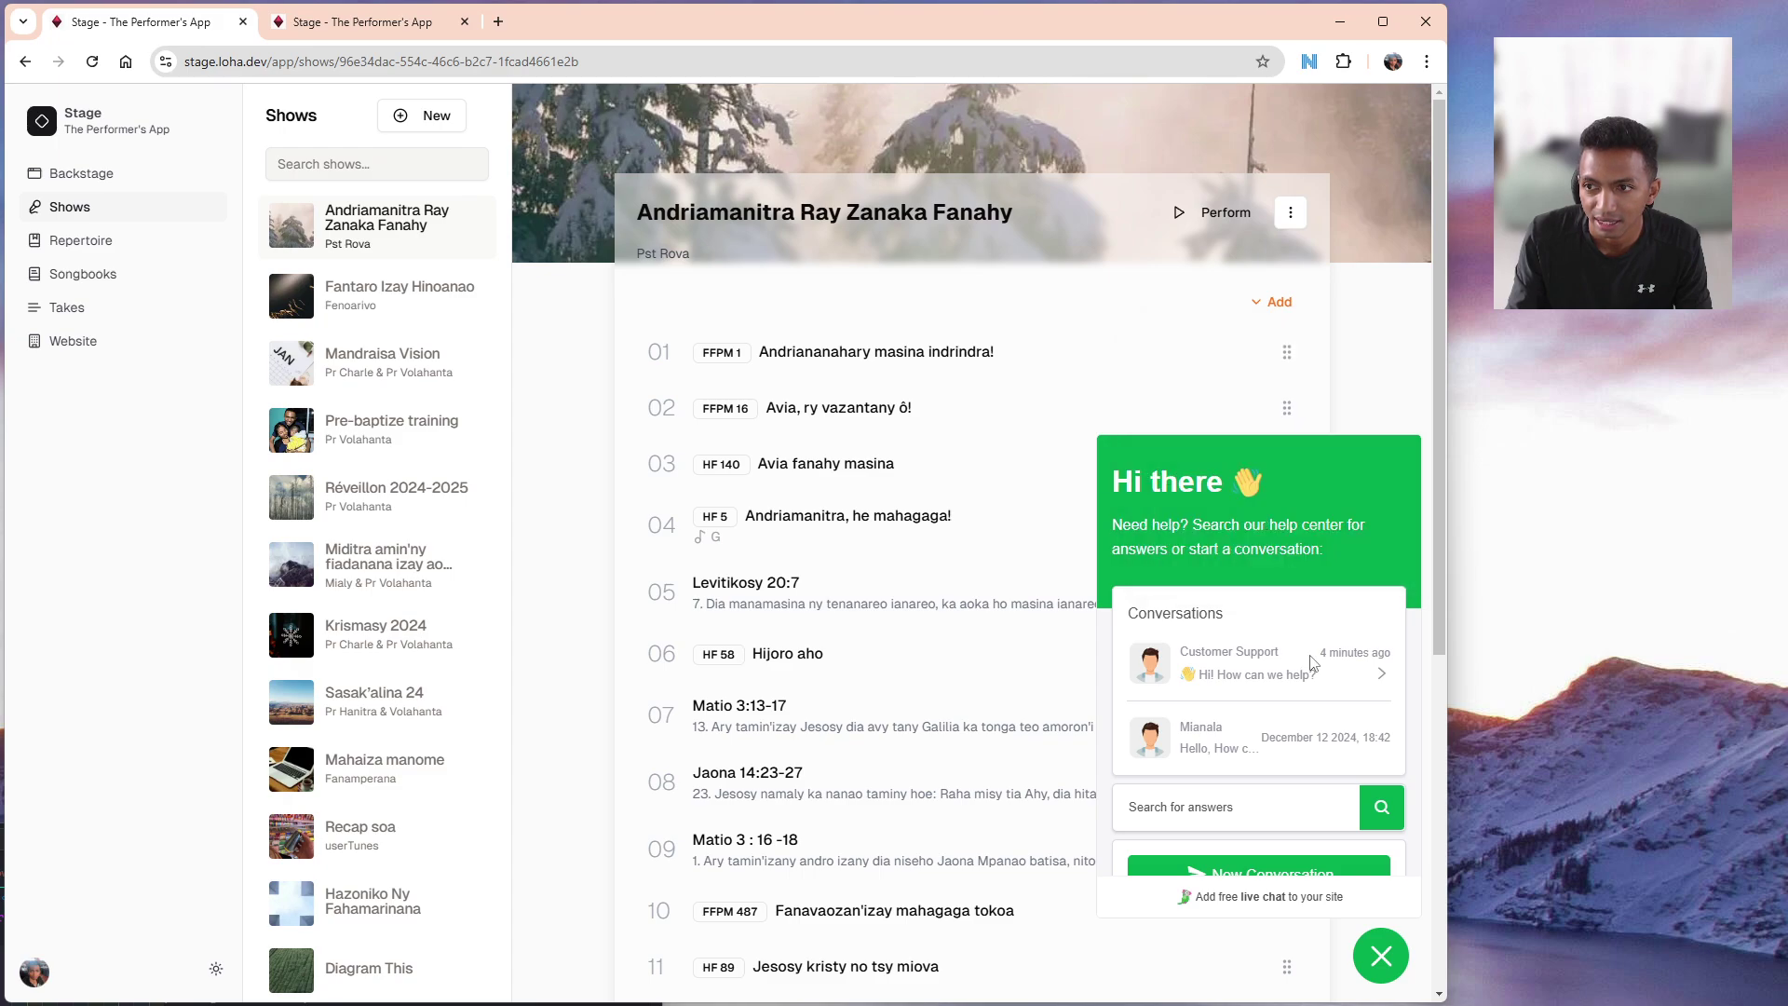
pyautogui.scroll(-3, 1397, 862)
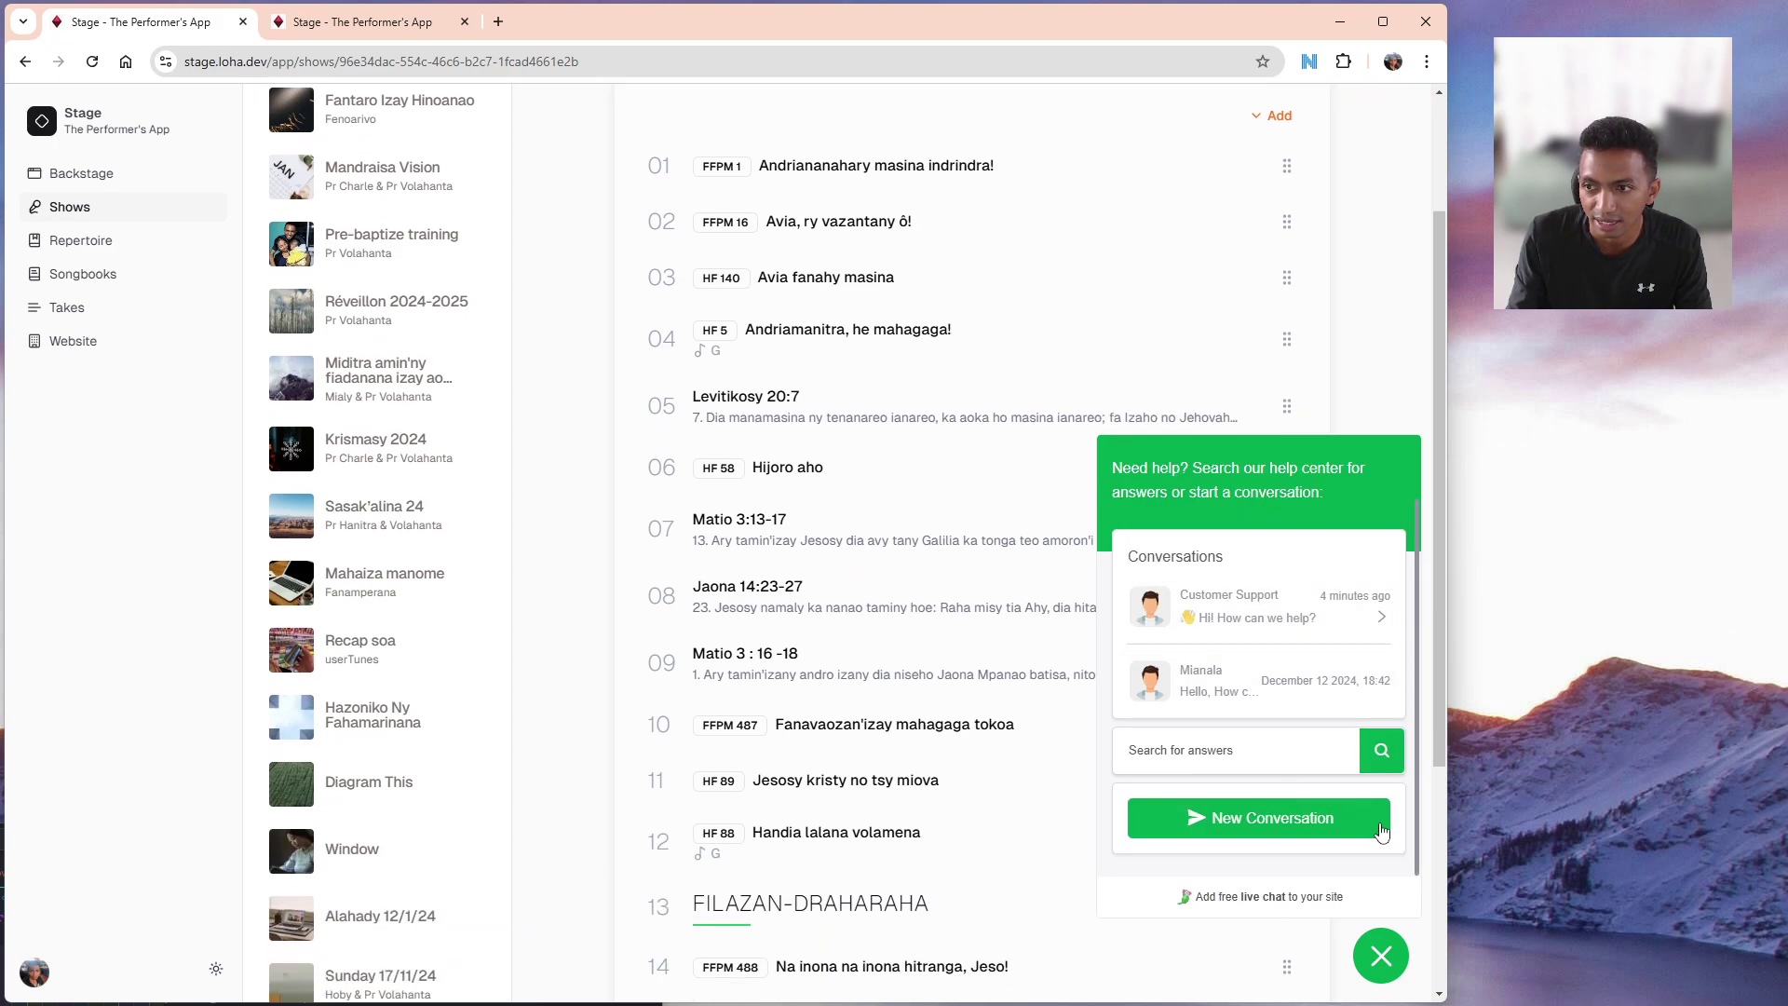
pyautogui.click(1383, 957)
# Review the show's full entry list, highlighting the "FILAZAN-DRAHARAHA" section heading among the songs and Bible texts.
pyautogui.scroll(3, 1360, 820)
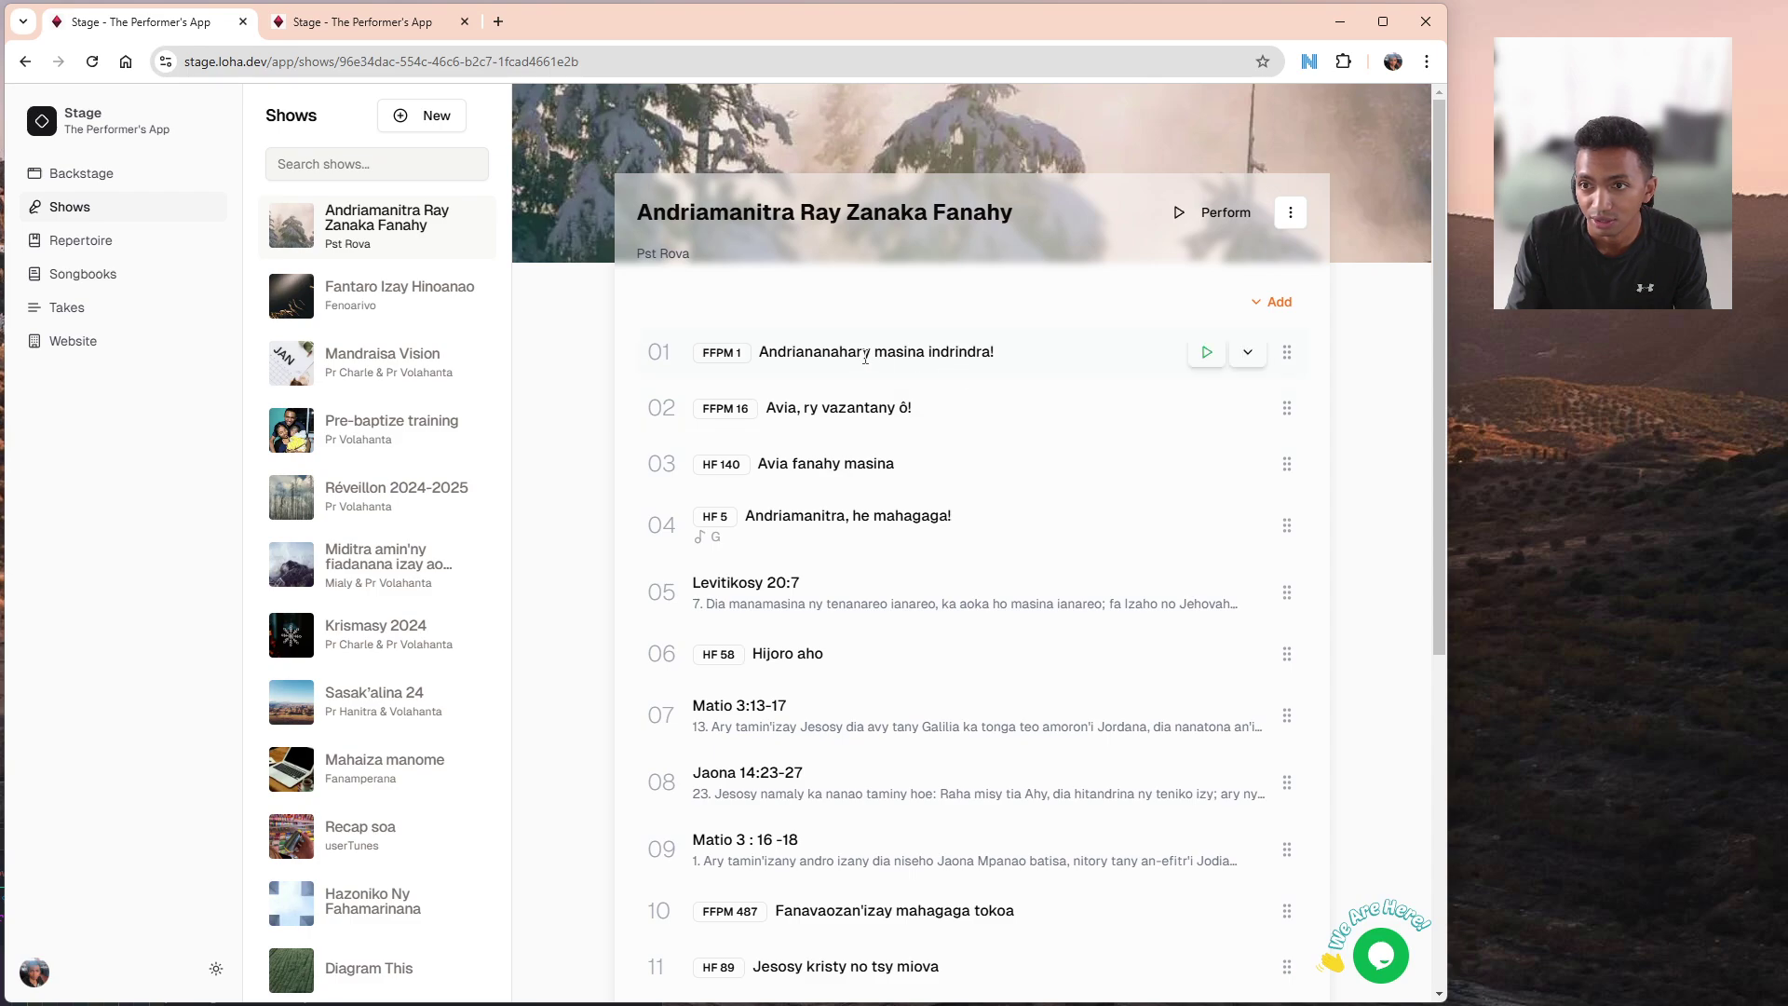
pyautogui.scroll(-6, 832, 625)
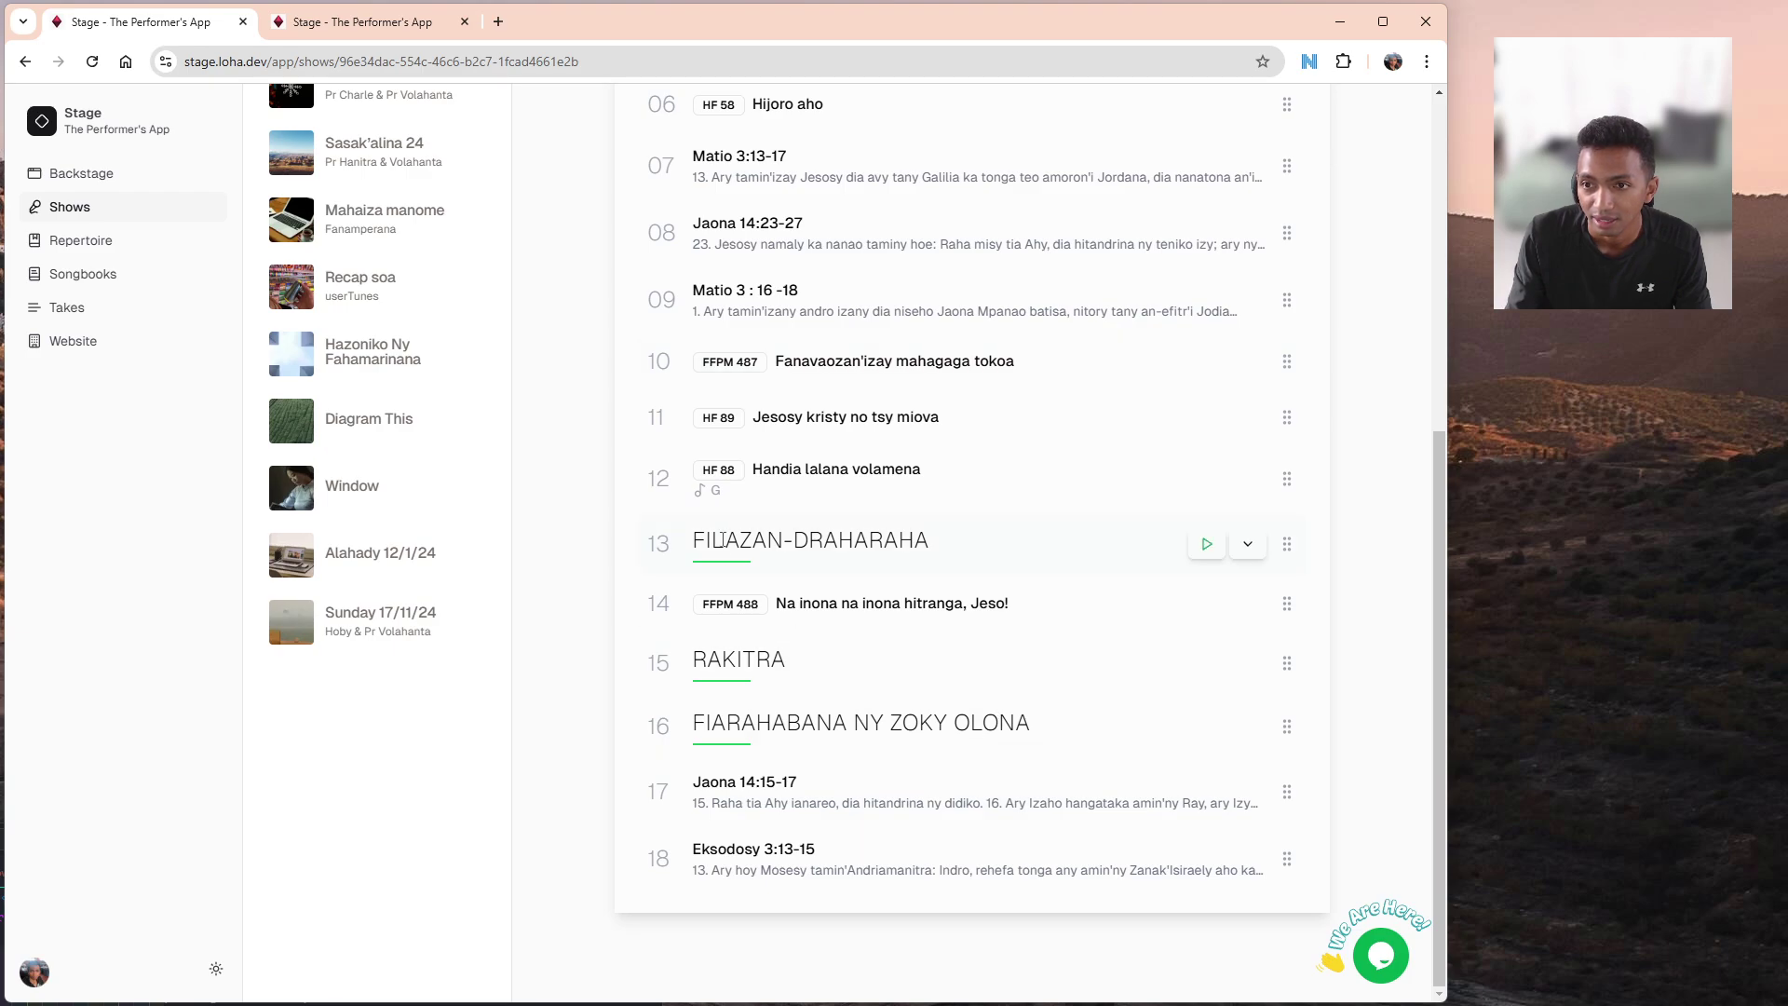
pyautogui.moveTo(695, 541); pyautogui.dragTo(880, 543)
pyautogui.scroll(6, 1222, 260)
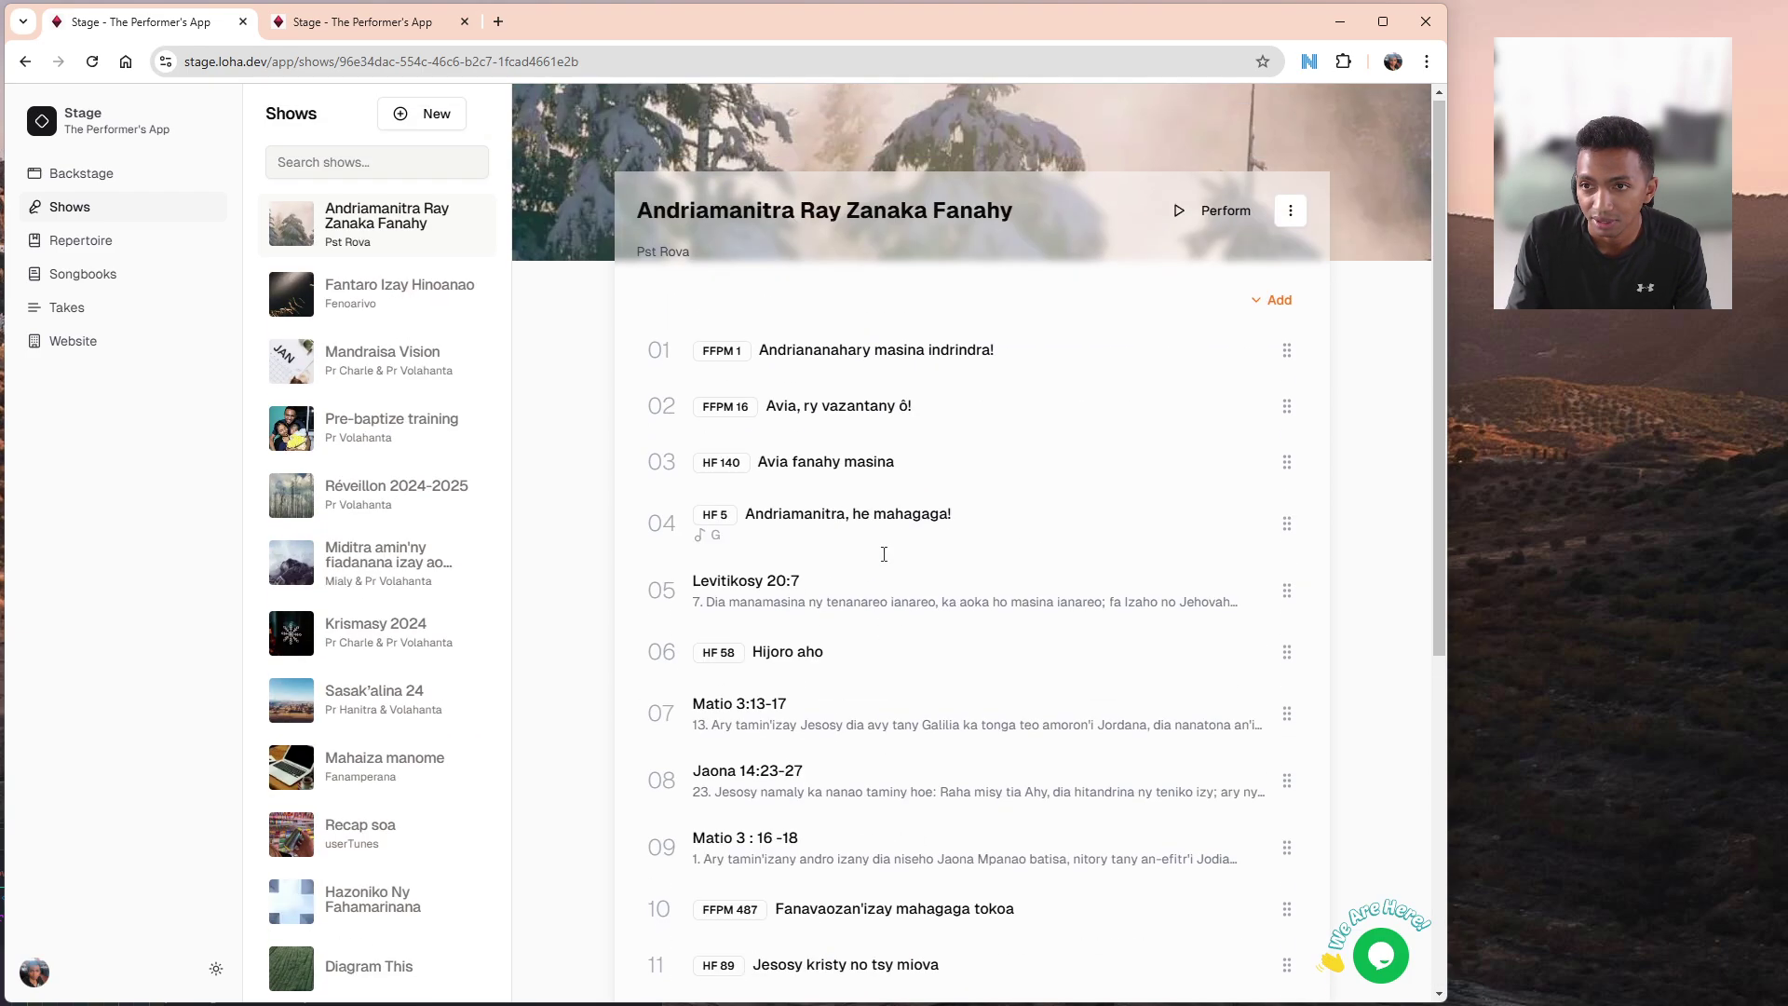
# View the form for writing a custom text entry for the show and close it without adding anything.
pyautogui.click(1278, 300)
pyautogui.click(1257, 385)
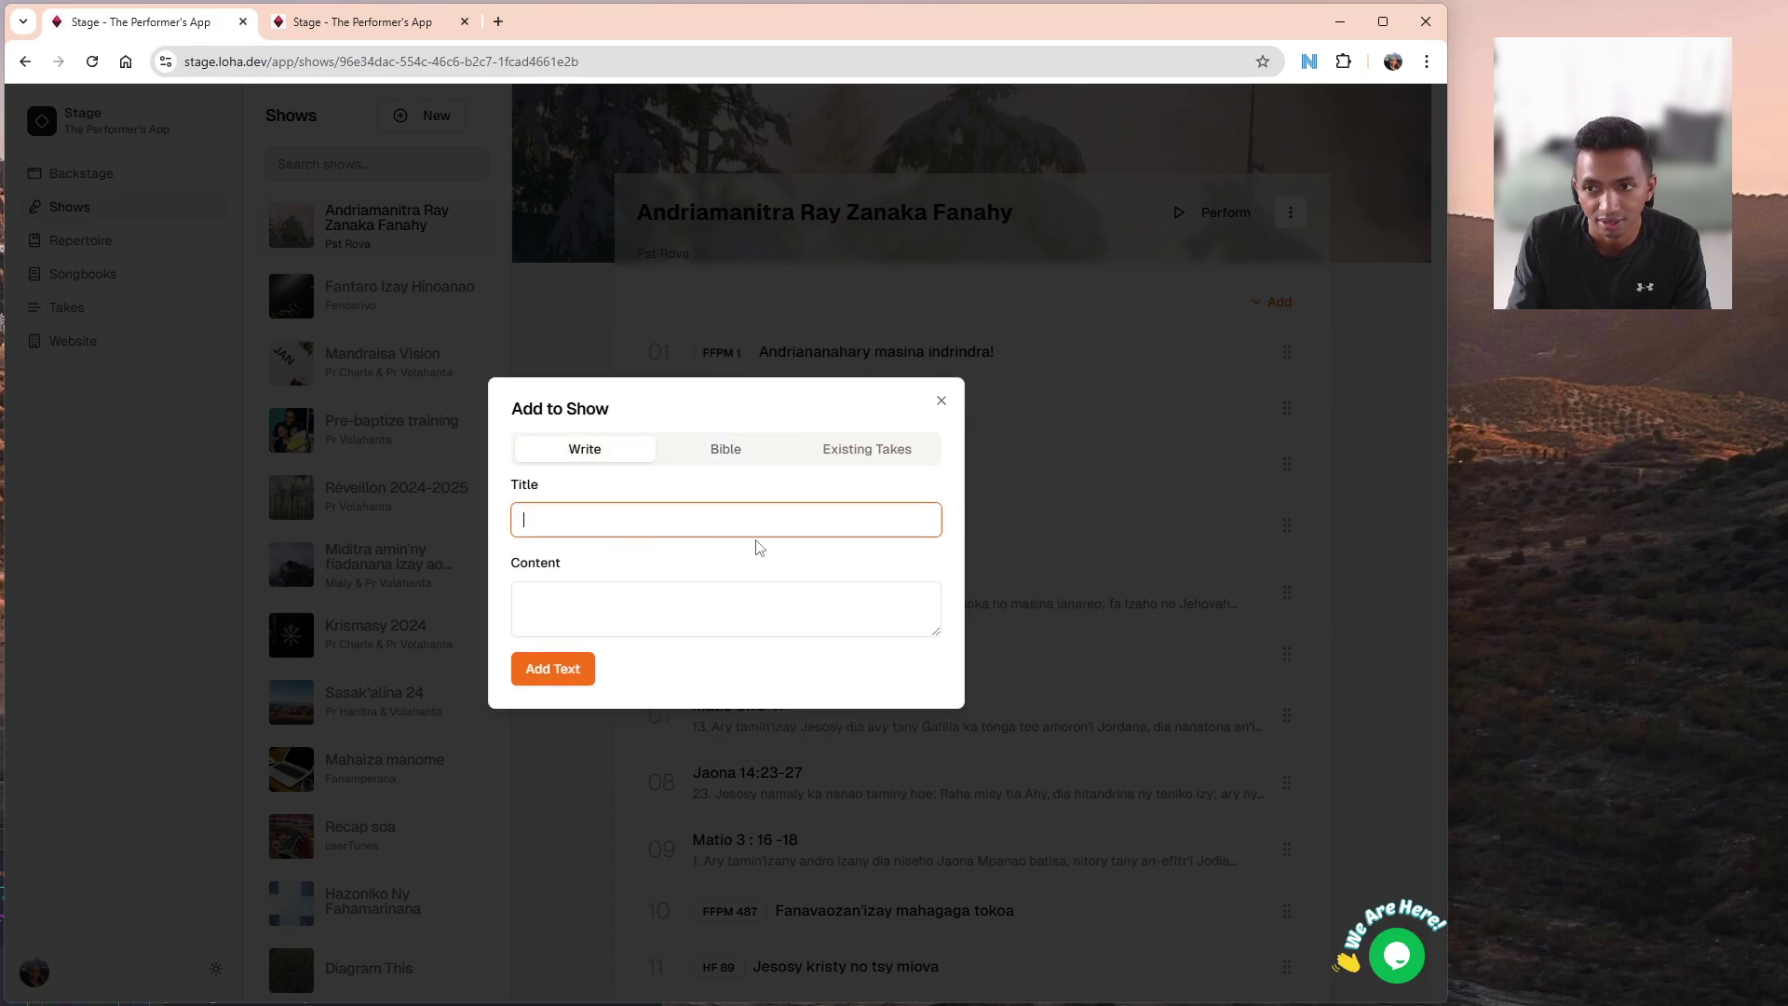
pyautogui.click(622, 582)
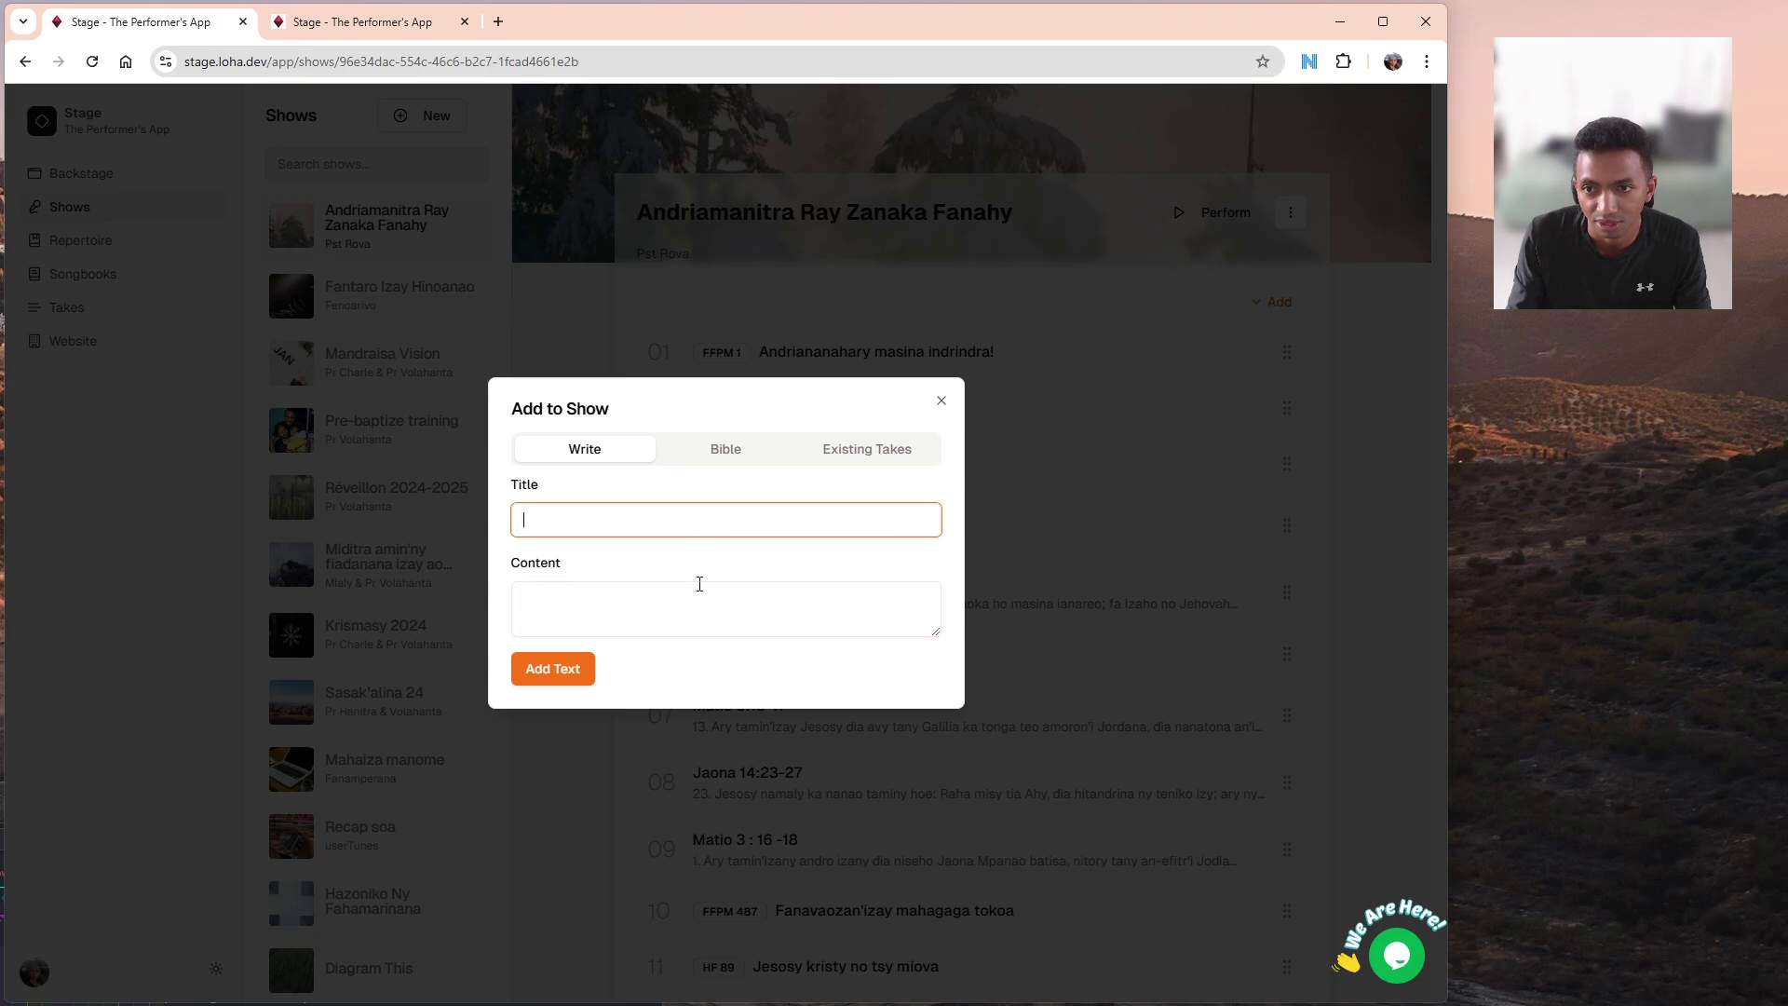
pyautogui.click(1188, 579)
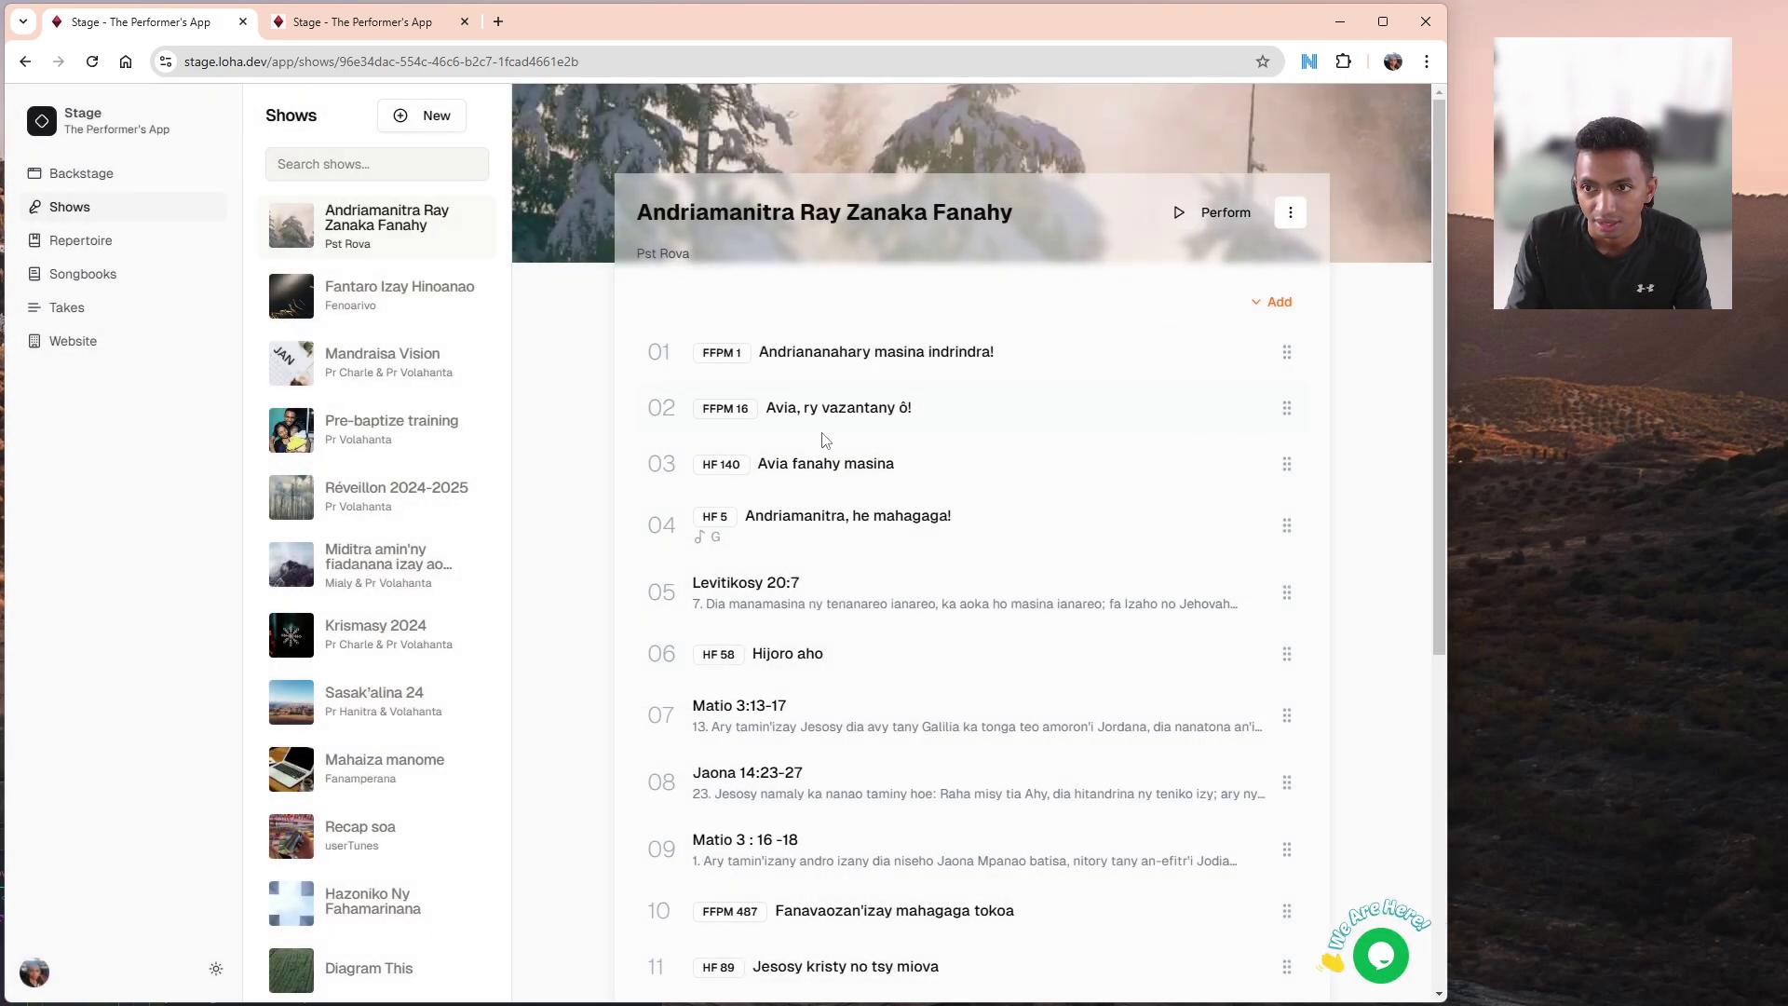
# Start performing the show and look through the lyrics of its first song, "Andriananahary masina indrindra!".
pyautogui.scroll(-5, 983, 629)
pyautogui.scroll(5, 1193, 521)
pyautogui.click(1194, 216)
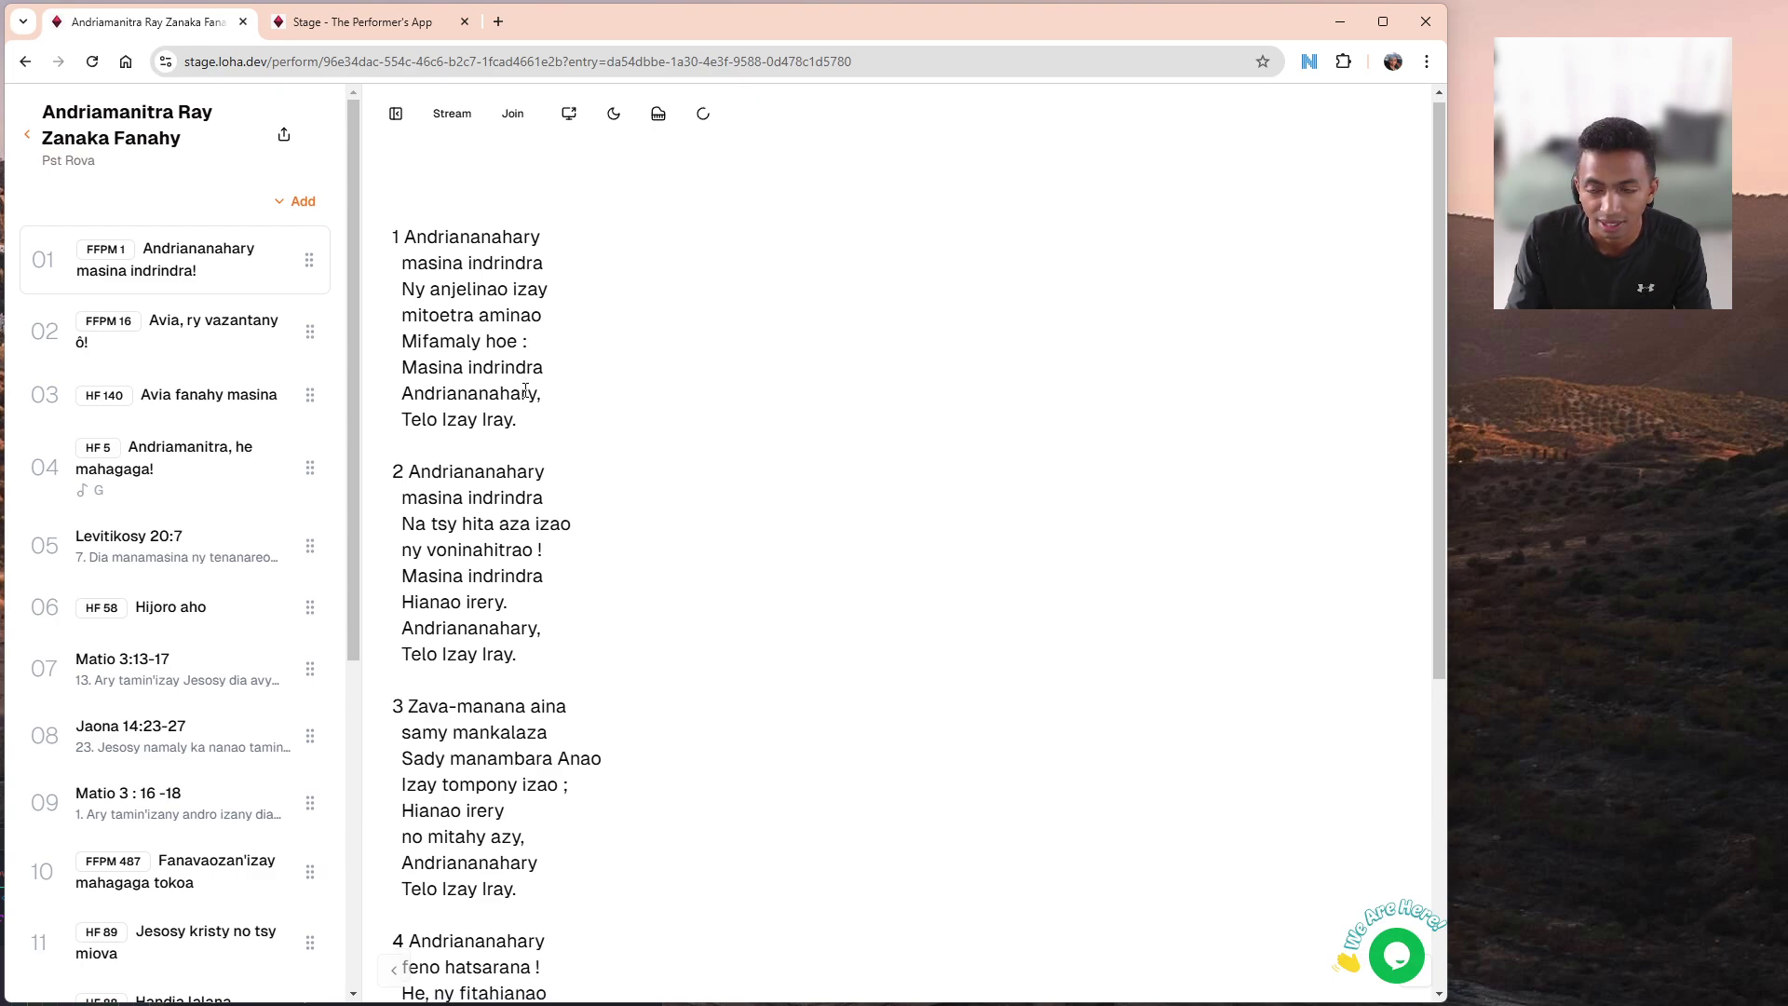
pyautogui.scroll(-5, 533, 419)
pyautogui.scroll(3, 533, 419)
pyautogui.scroll(2, 532, 420)
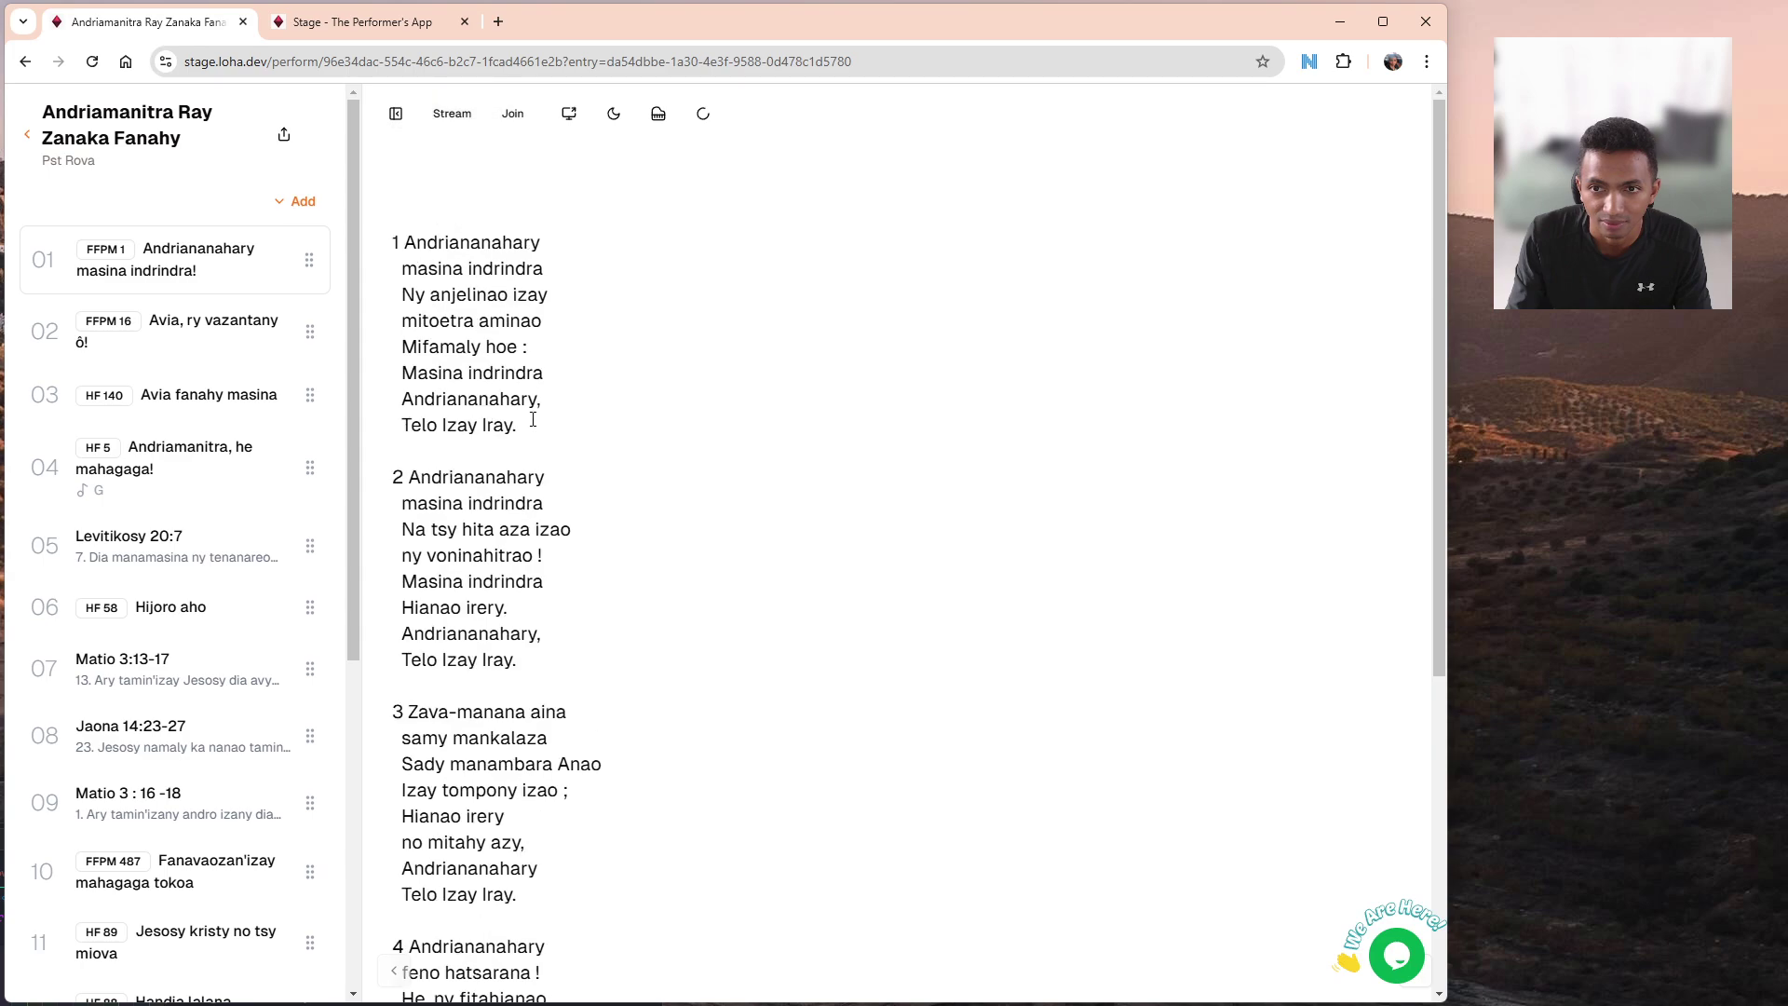
# Open "Avia, ry vazantany ô!", advance to the following song "Avia fanahy masina" and enlarge the page by three zoom levels.
pyautogui.click(226, 332)
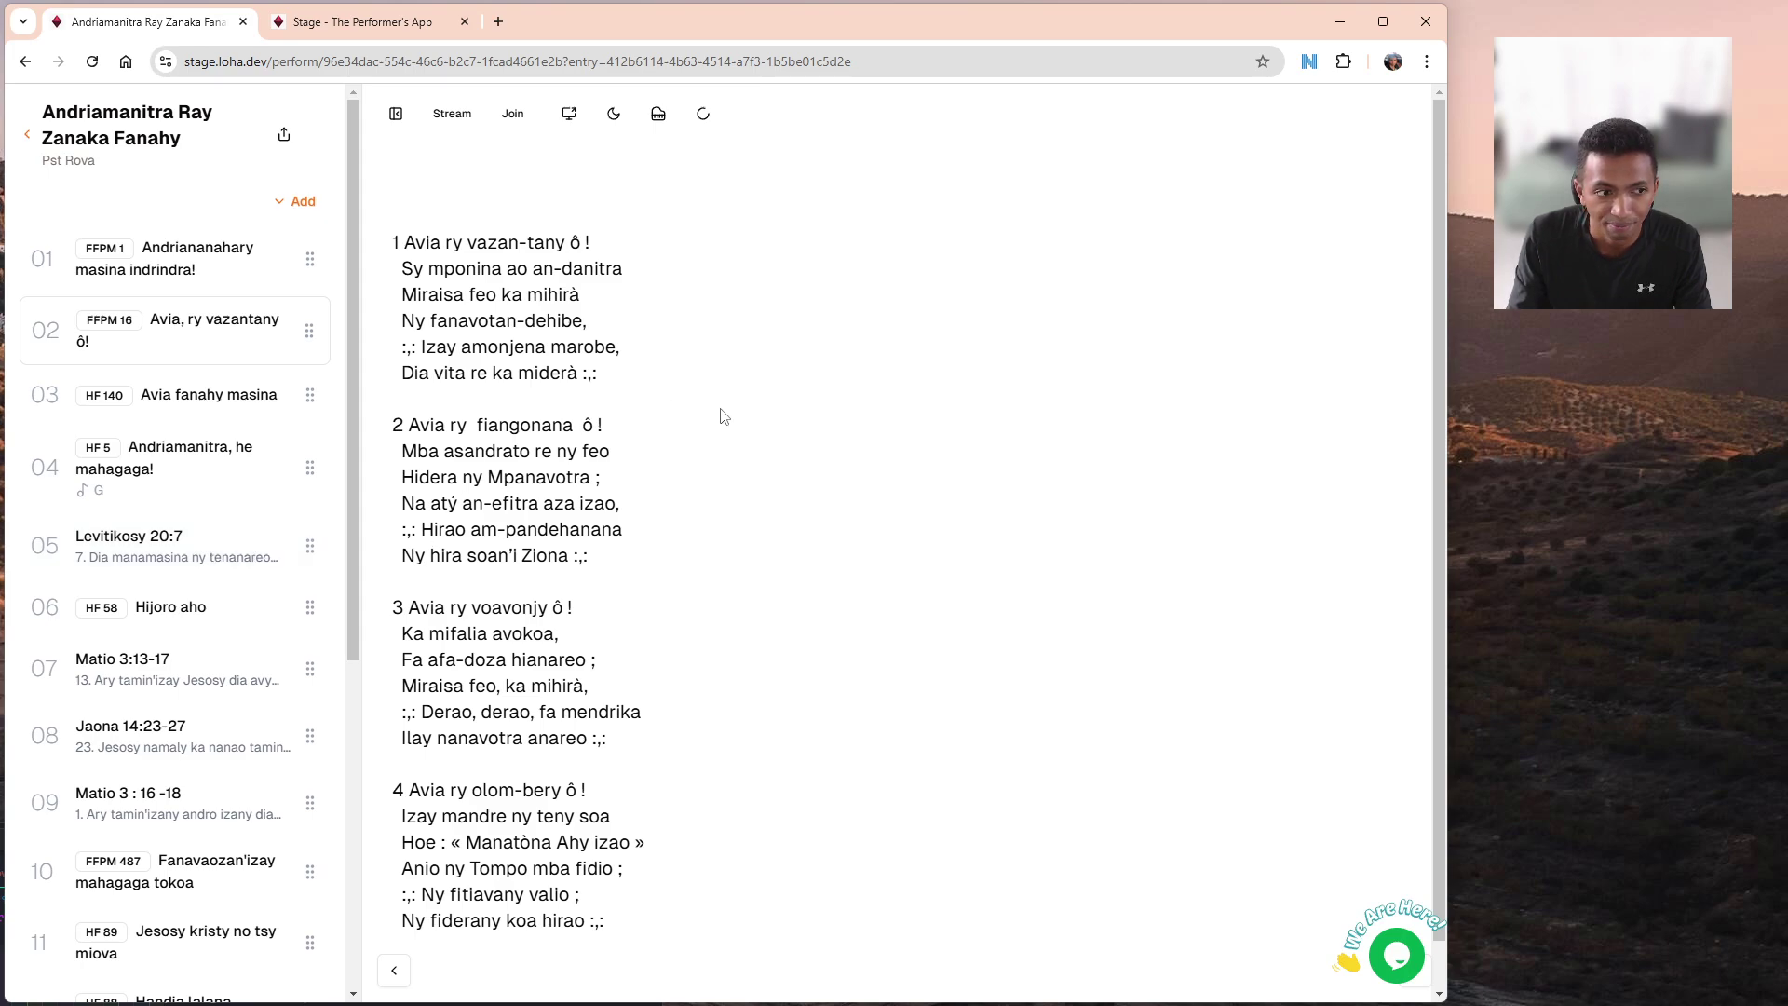
pyautogui.press('Right')
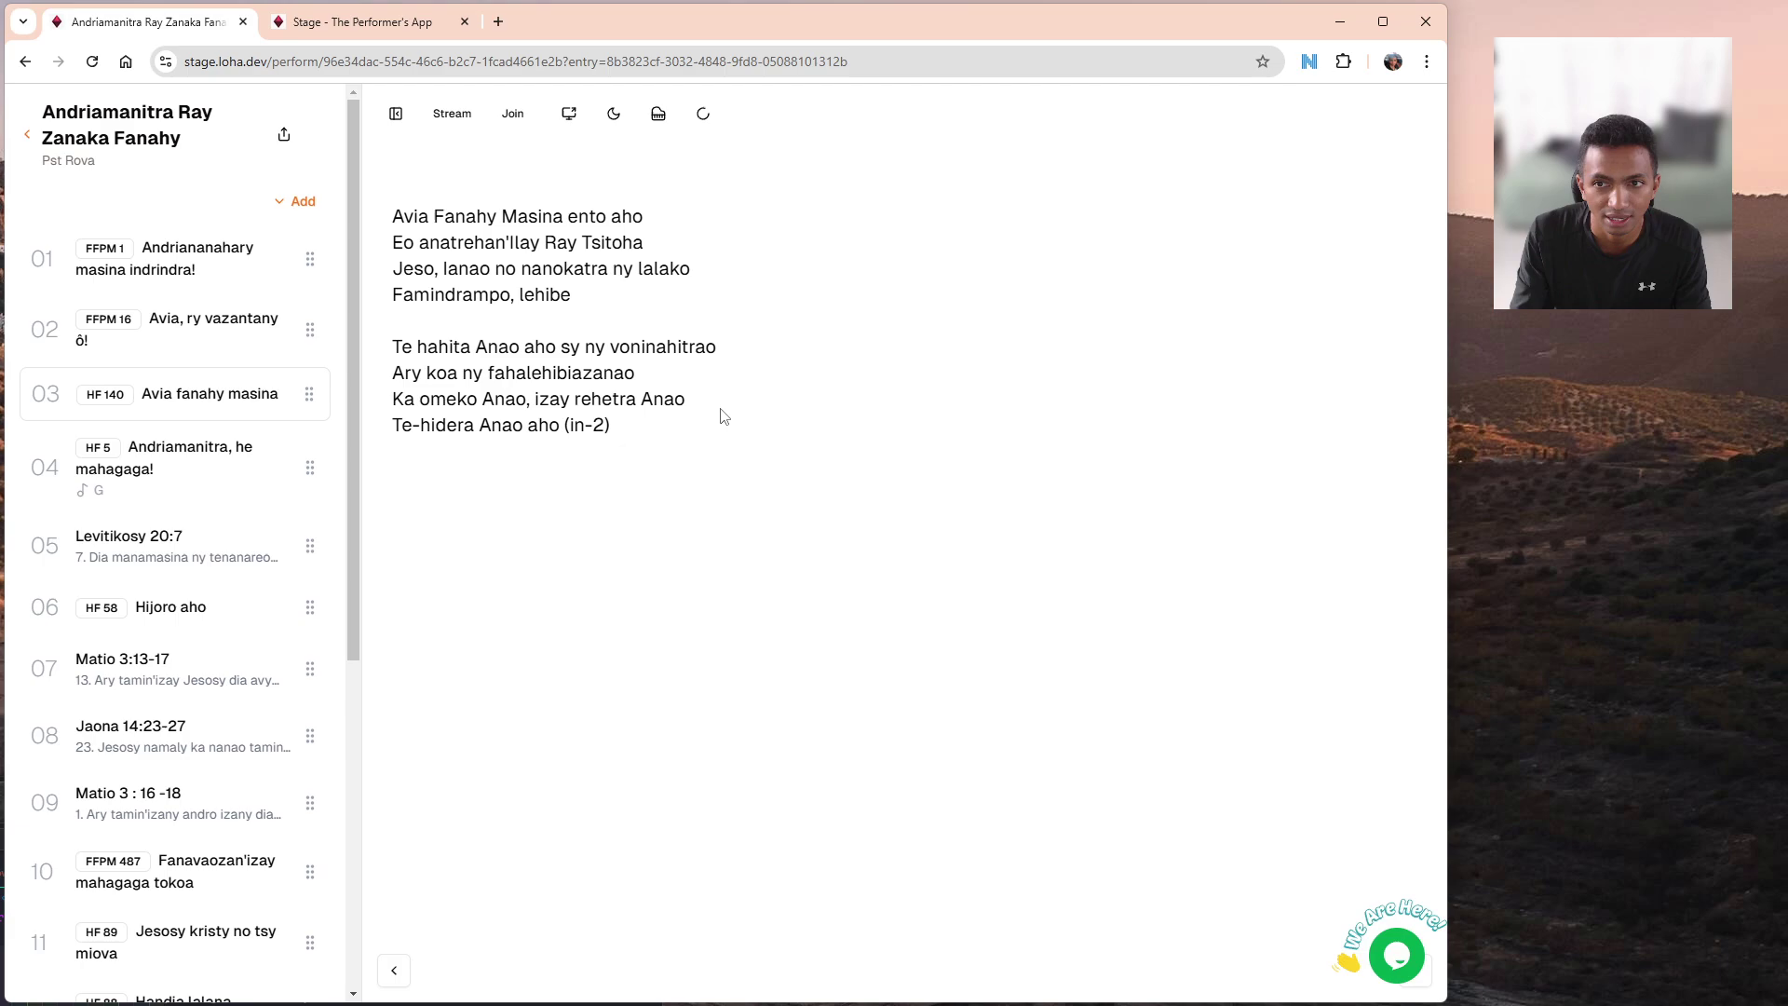
pyautogui.hotkey('ctrl', '+')
pyautogui.hotkey('ctrl', '+')
pyautogui.hotkey('ctrl', '+')
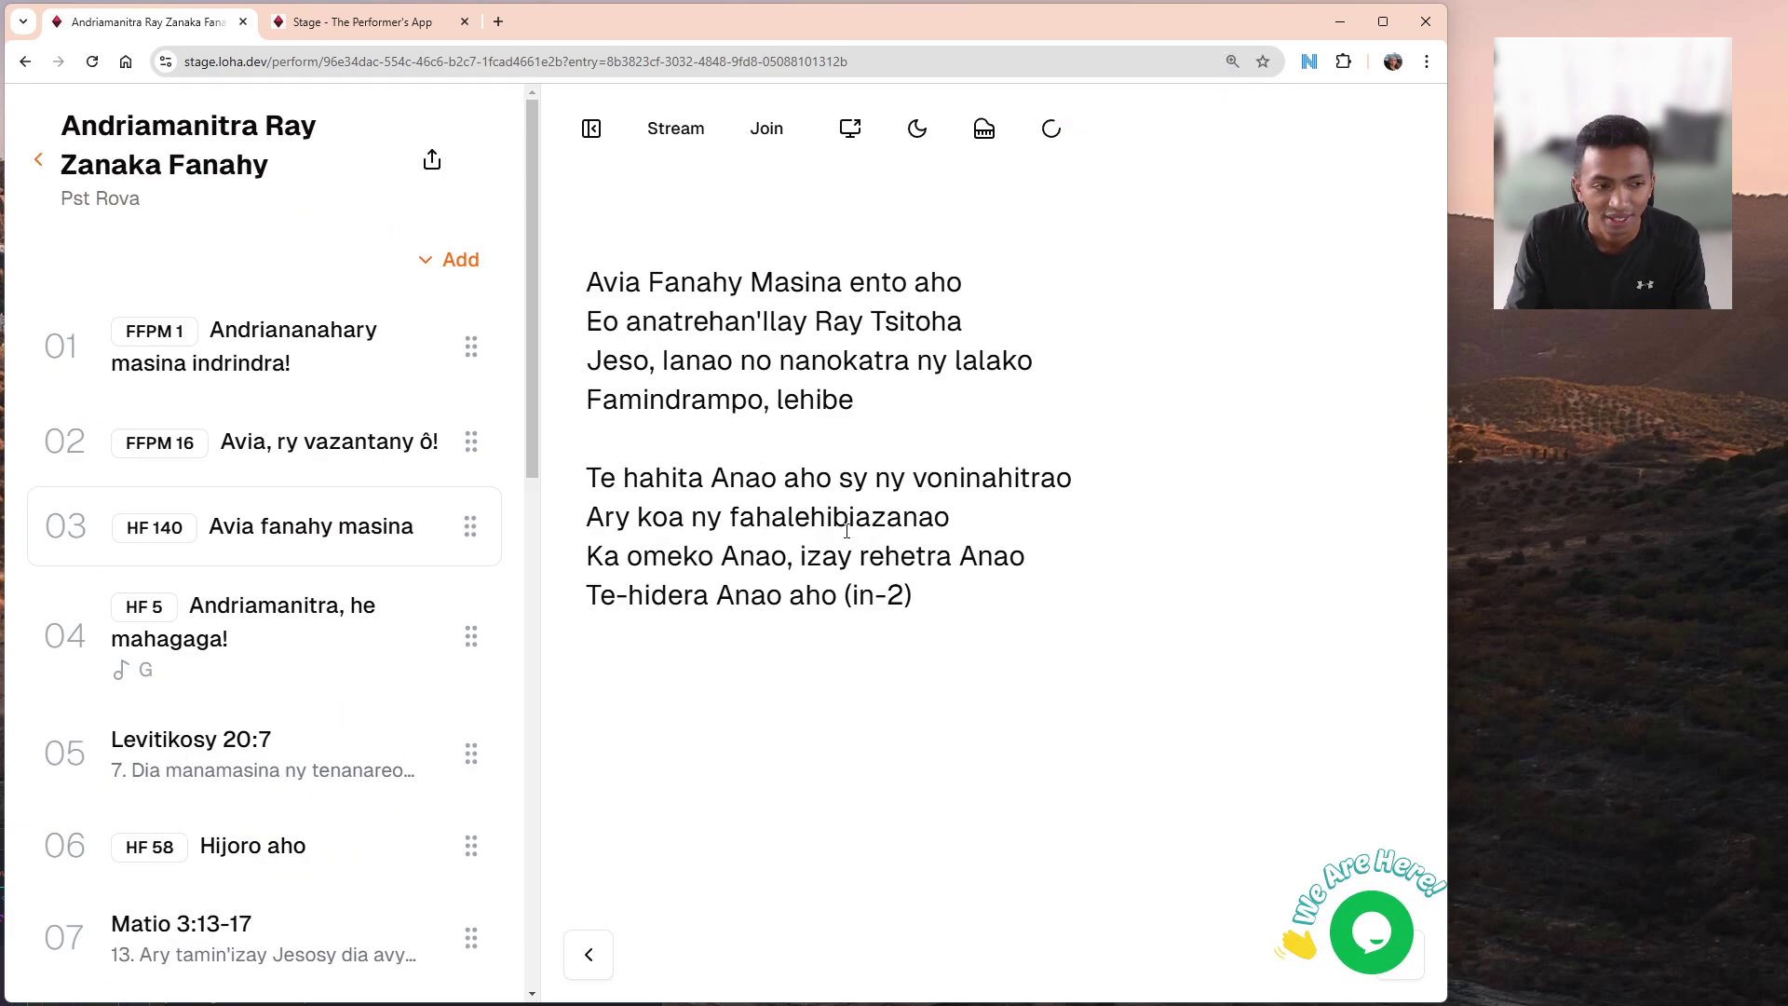
# Step forward through the show's entries to the Matio 3 : 16 -18 text and back to "Avia fanahy masina".
pyautogui.press('Right')
pyautogui.press('Right')
pyautogui.press('Right')
pyautogui.press('Right')
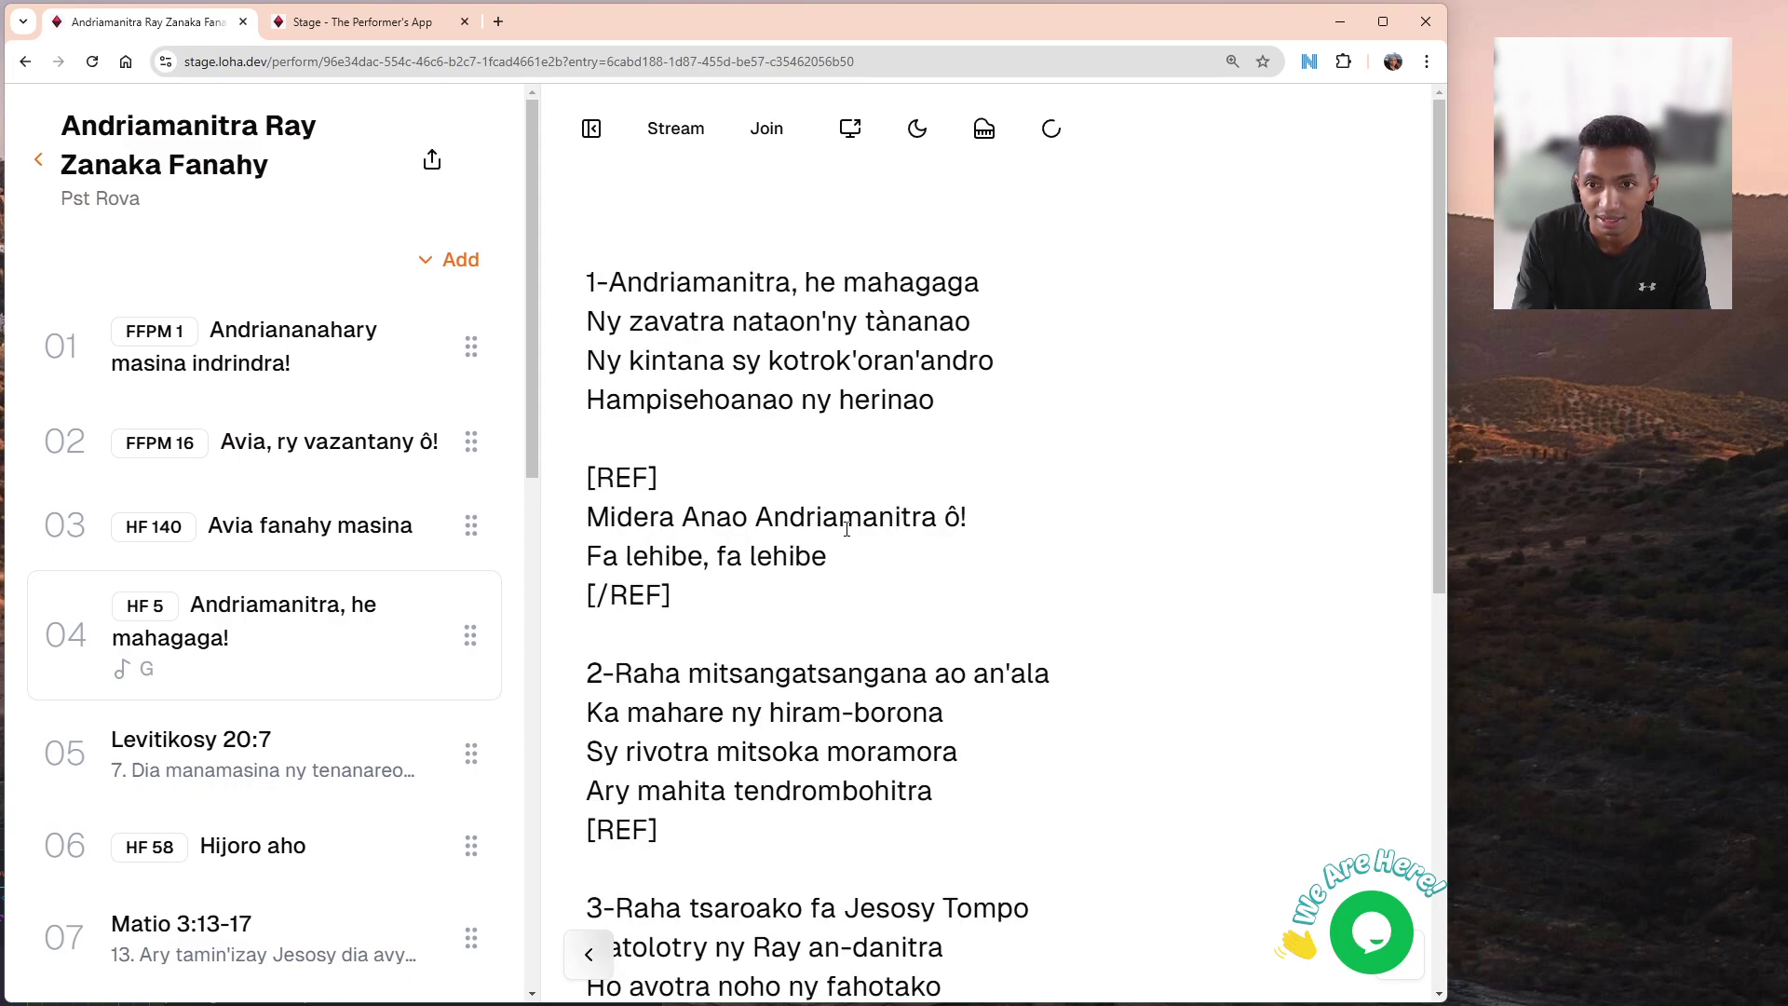
pyautogui.press('Right')
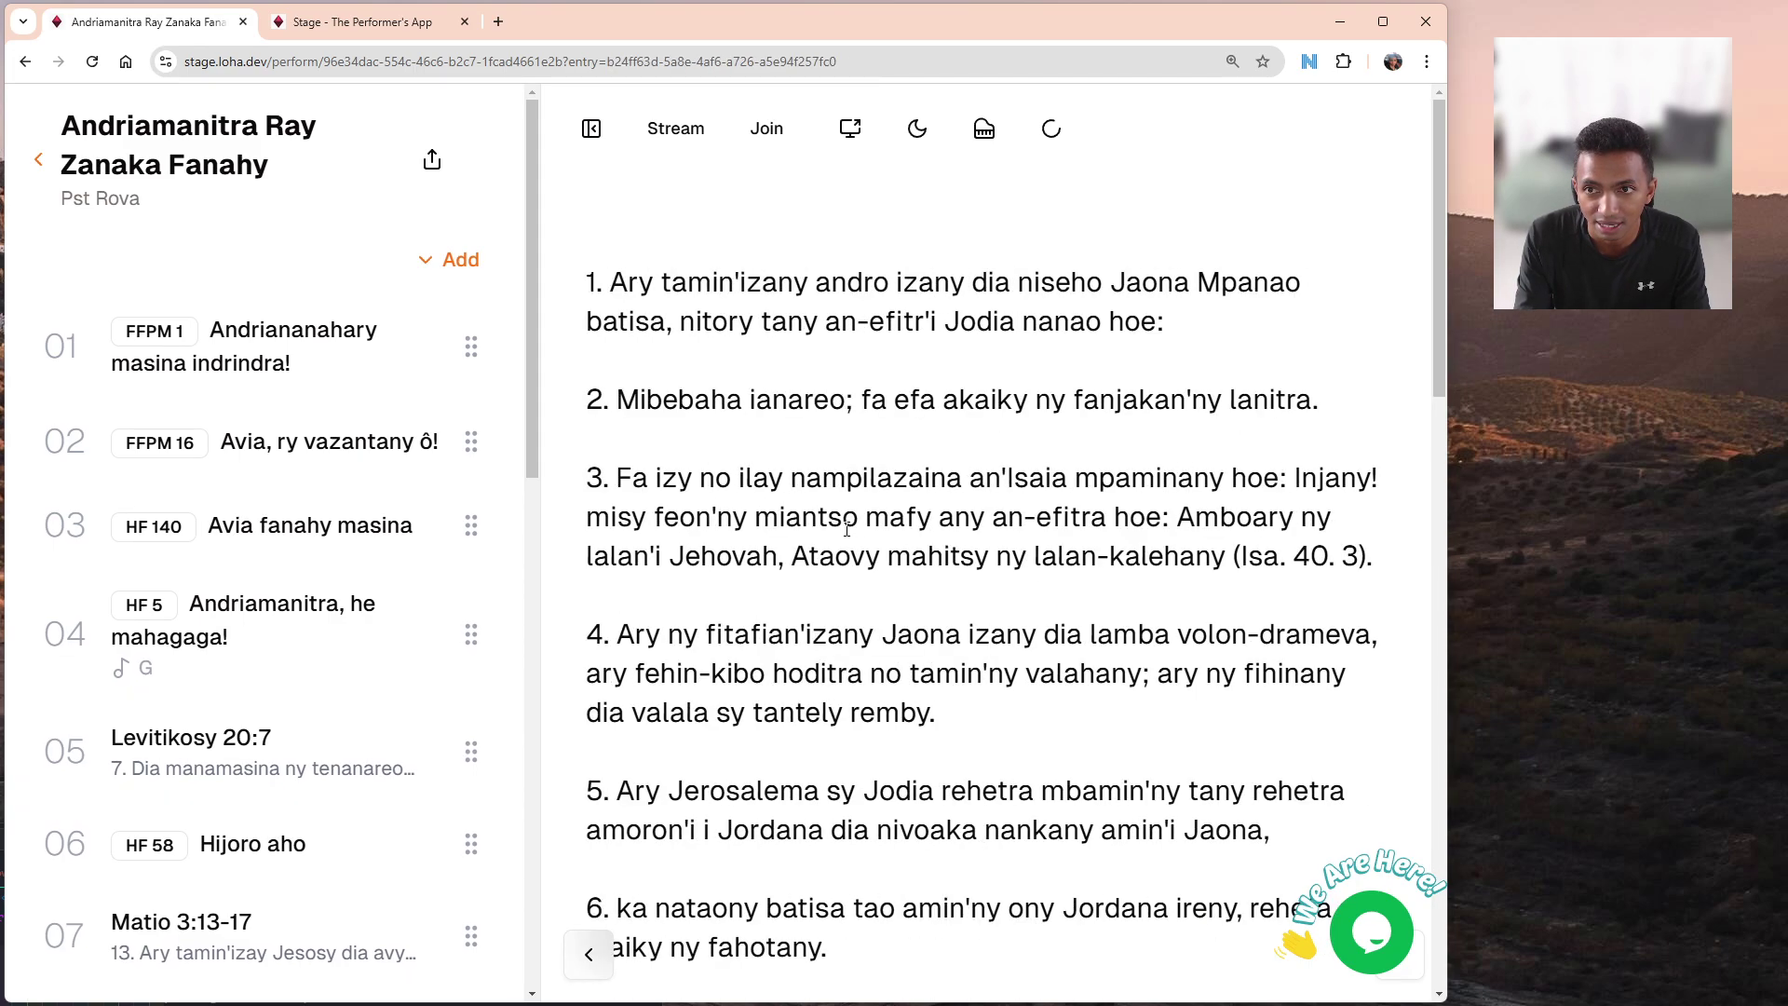
pyautogui.press('Left')
pyautogui.press('Left')
pyautogui.press('Left')
pyautogui.press('Left')
pyautogui.press('Left')
pyautogui.press('Left')
pyautogui.press('Left')
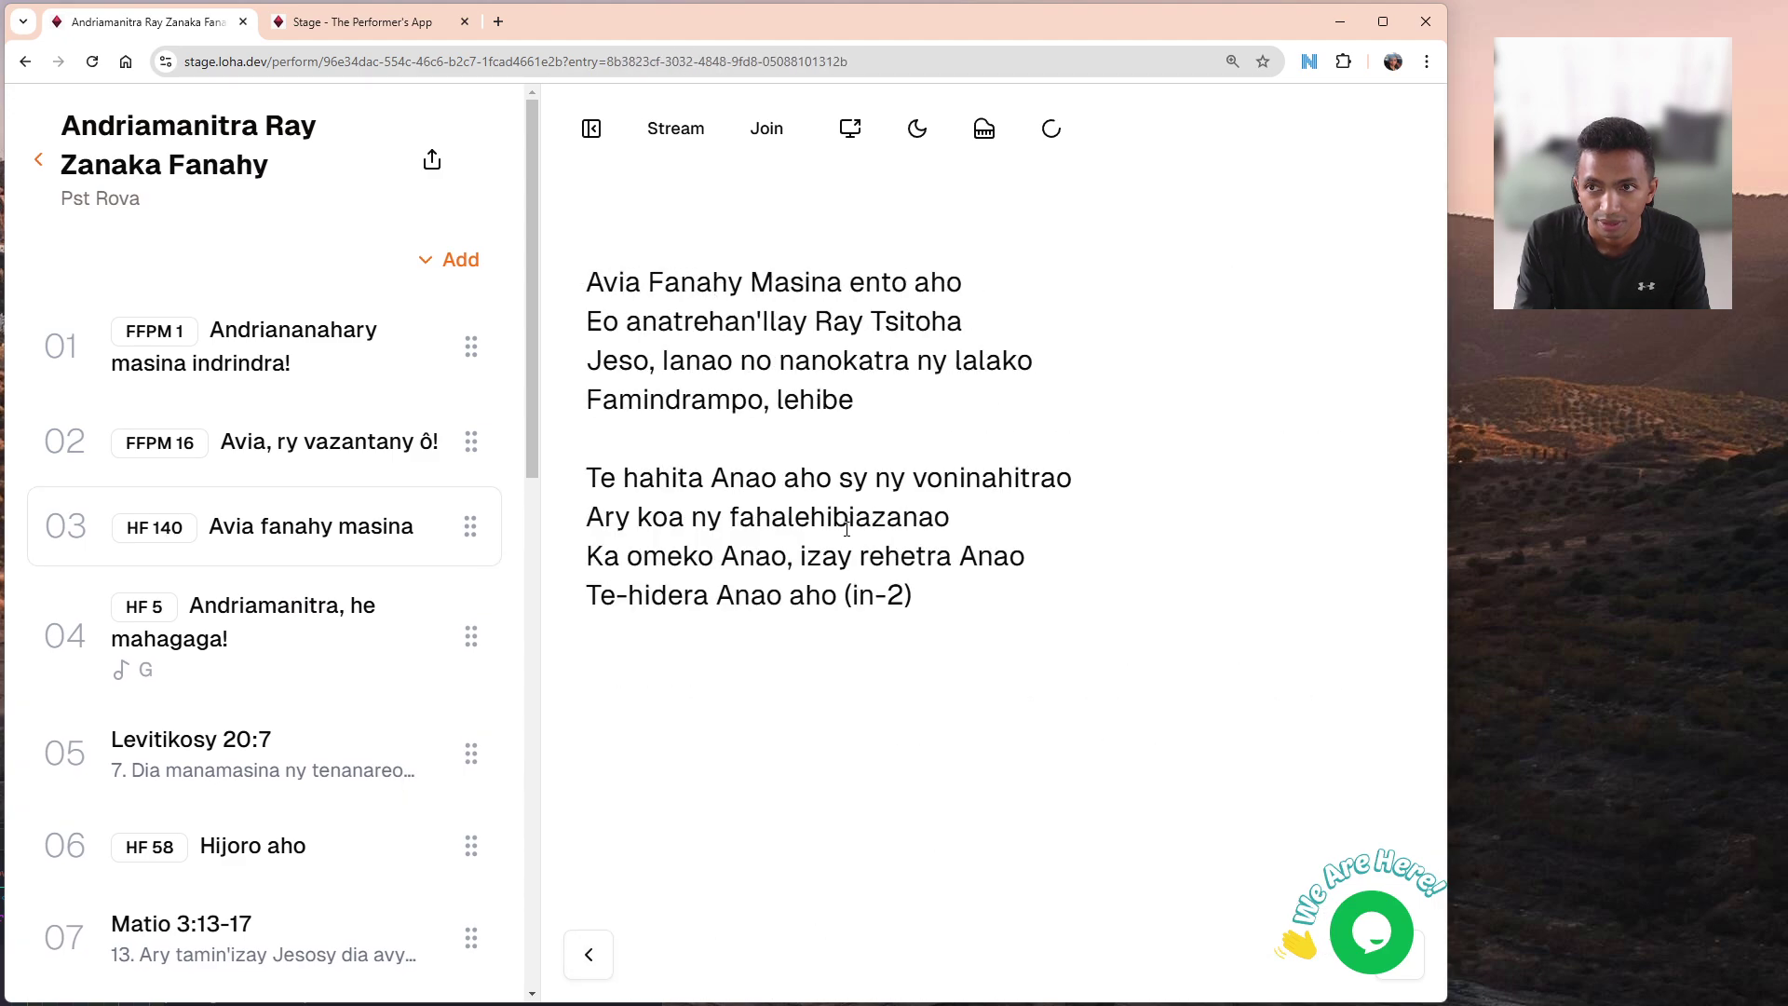
# Present "Andriananahary masina indrindra!" as slides, with the show's entry list hidden and the chat greeting dismissed.
pyautogui.click(848, 128)
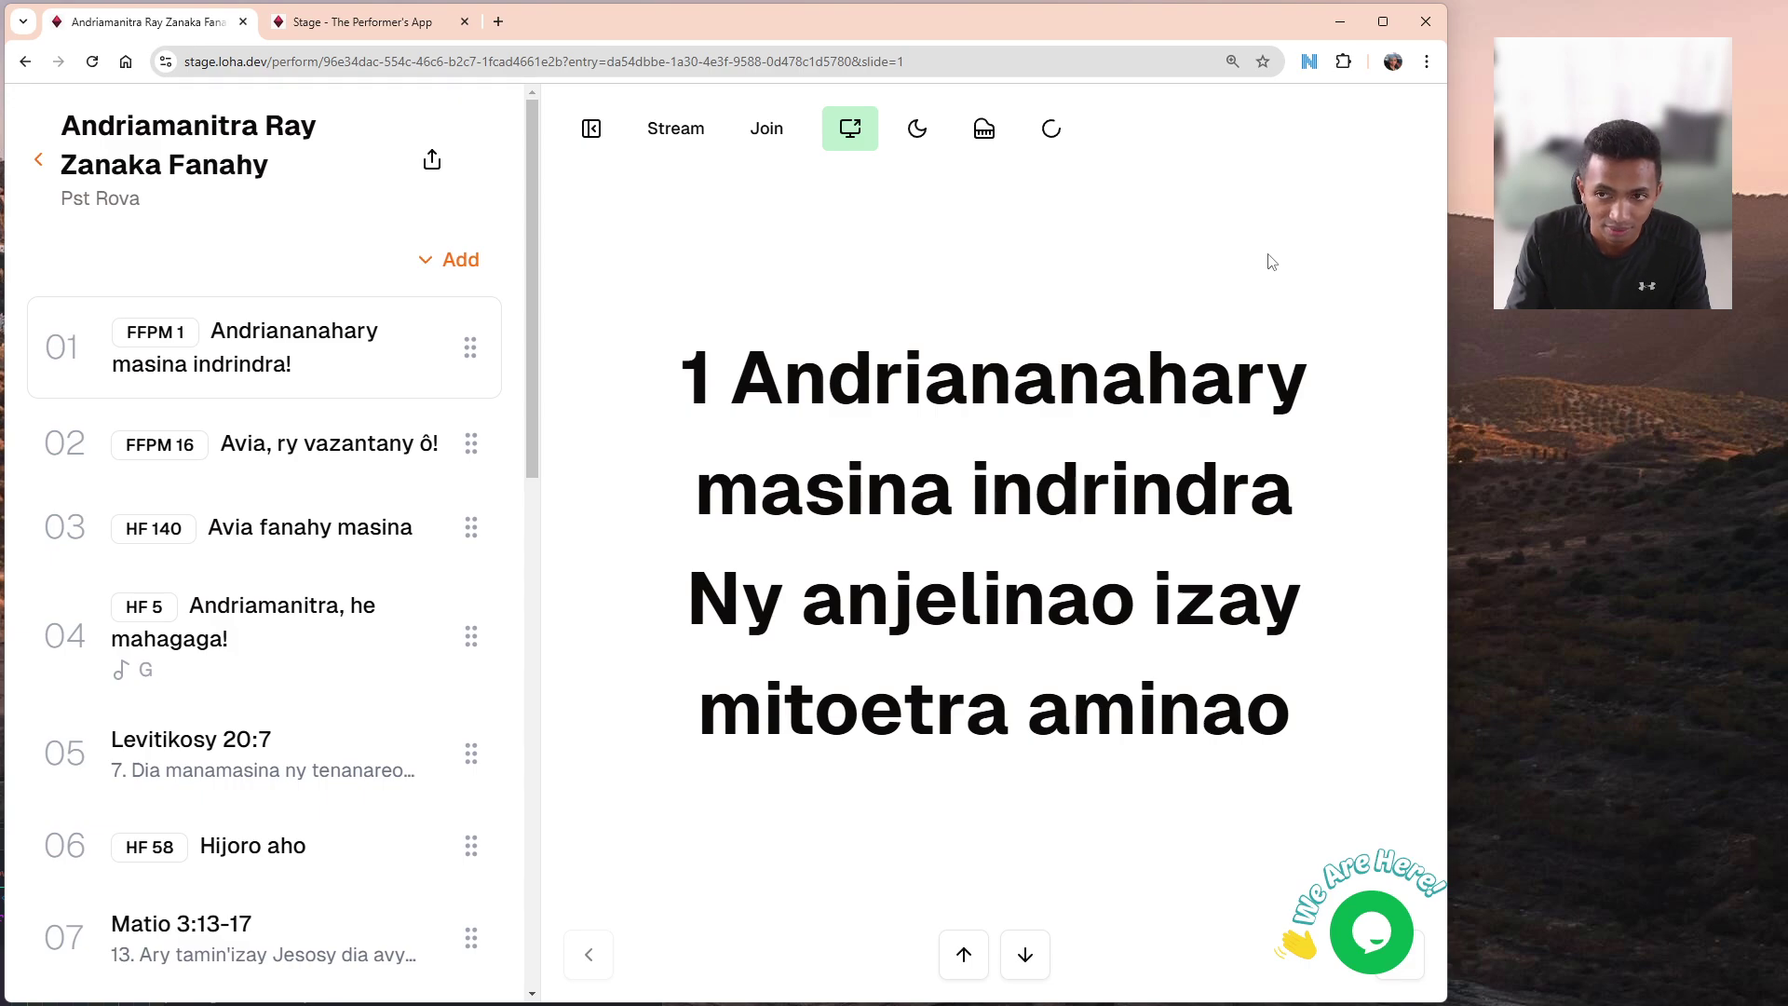
pyautogui.click(596, 135)
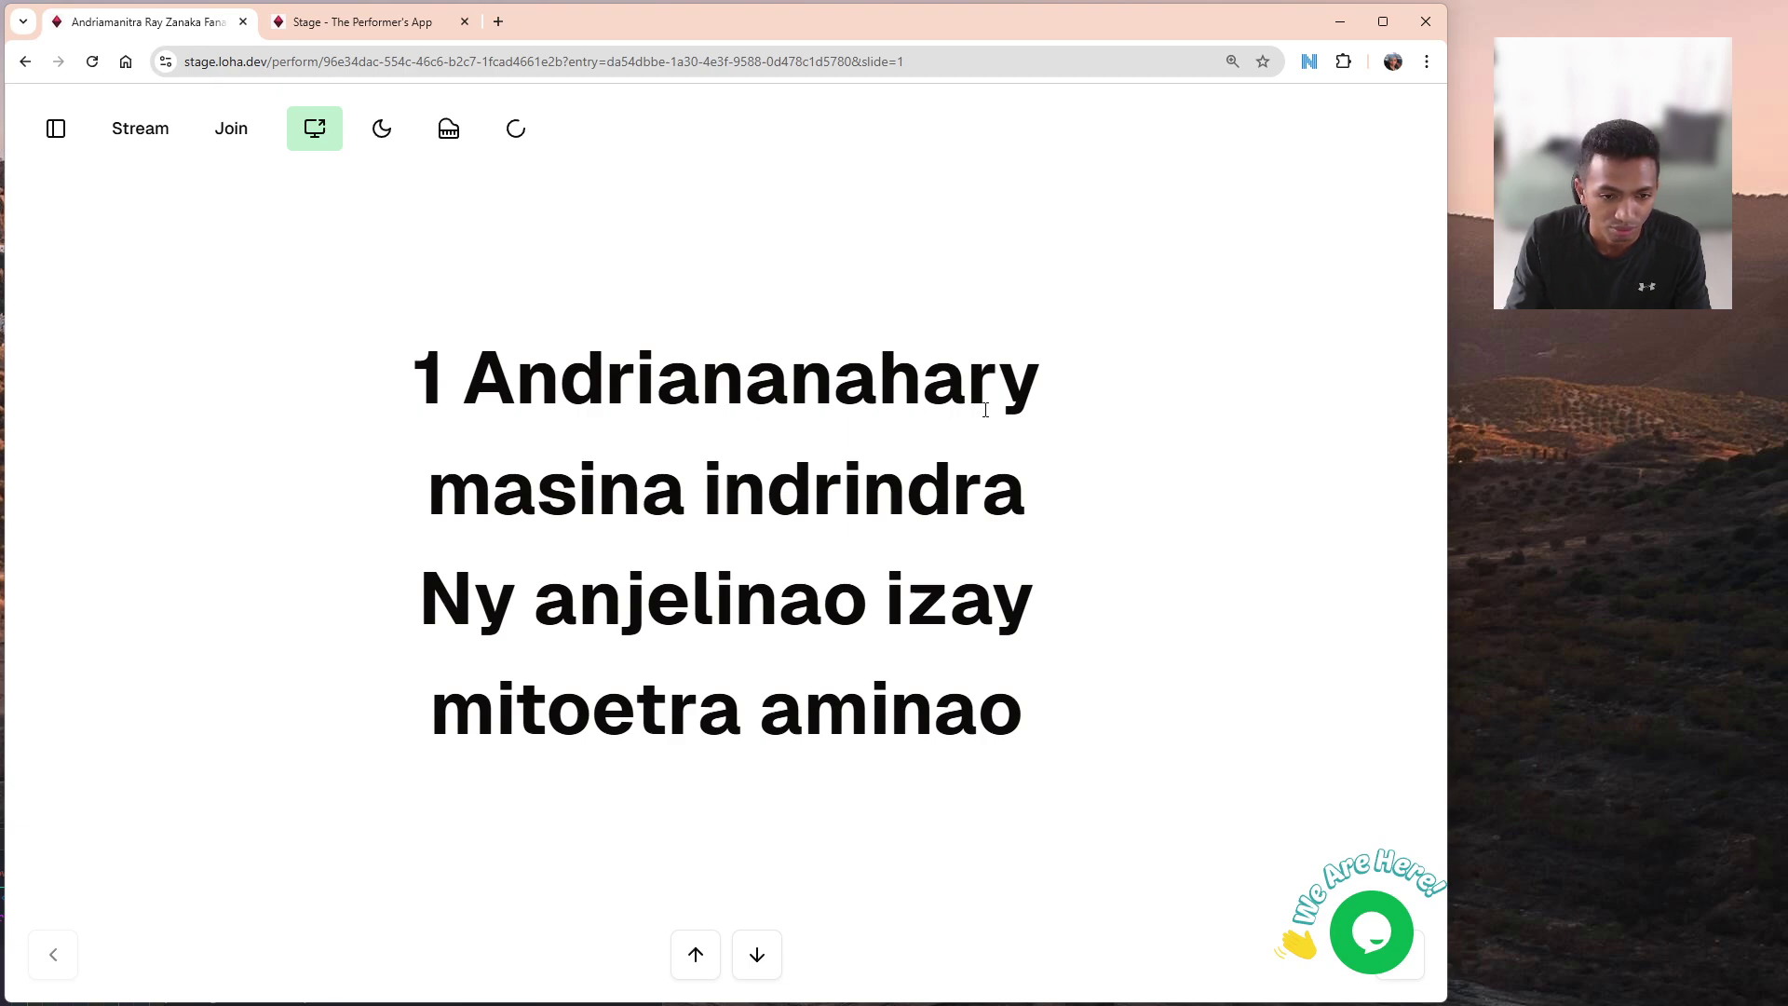
pyautogui.click(1433, 839)
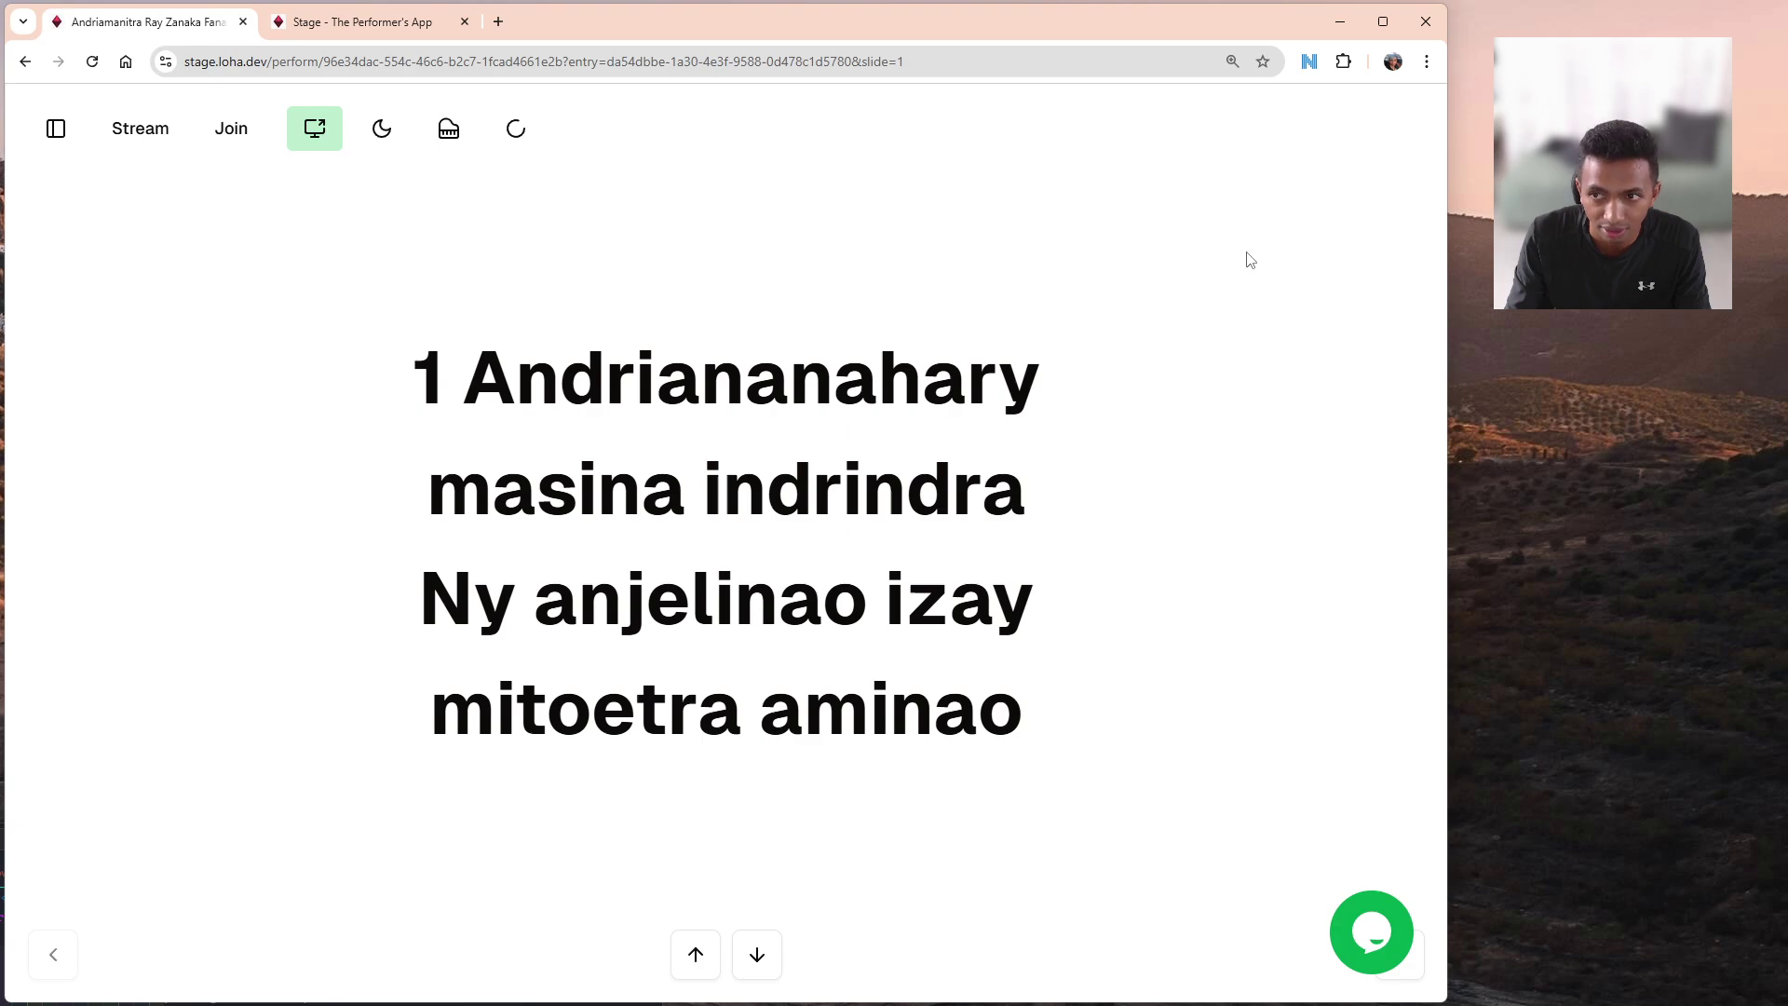
# Page forward through the song's slides to "Feno fahendrena, feno fiantrana" and go back two slides.
pyautogui.press('Down')
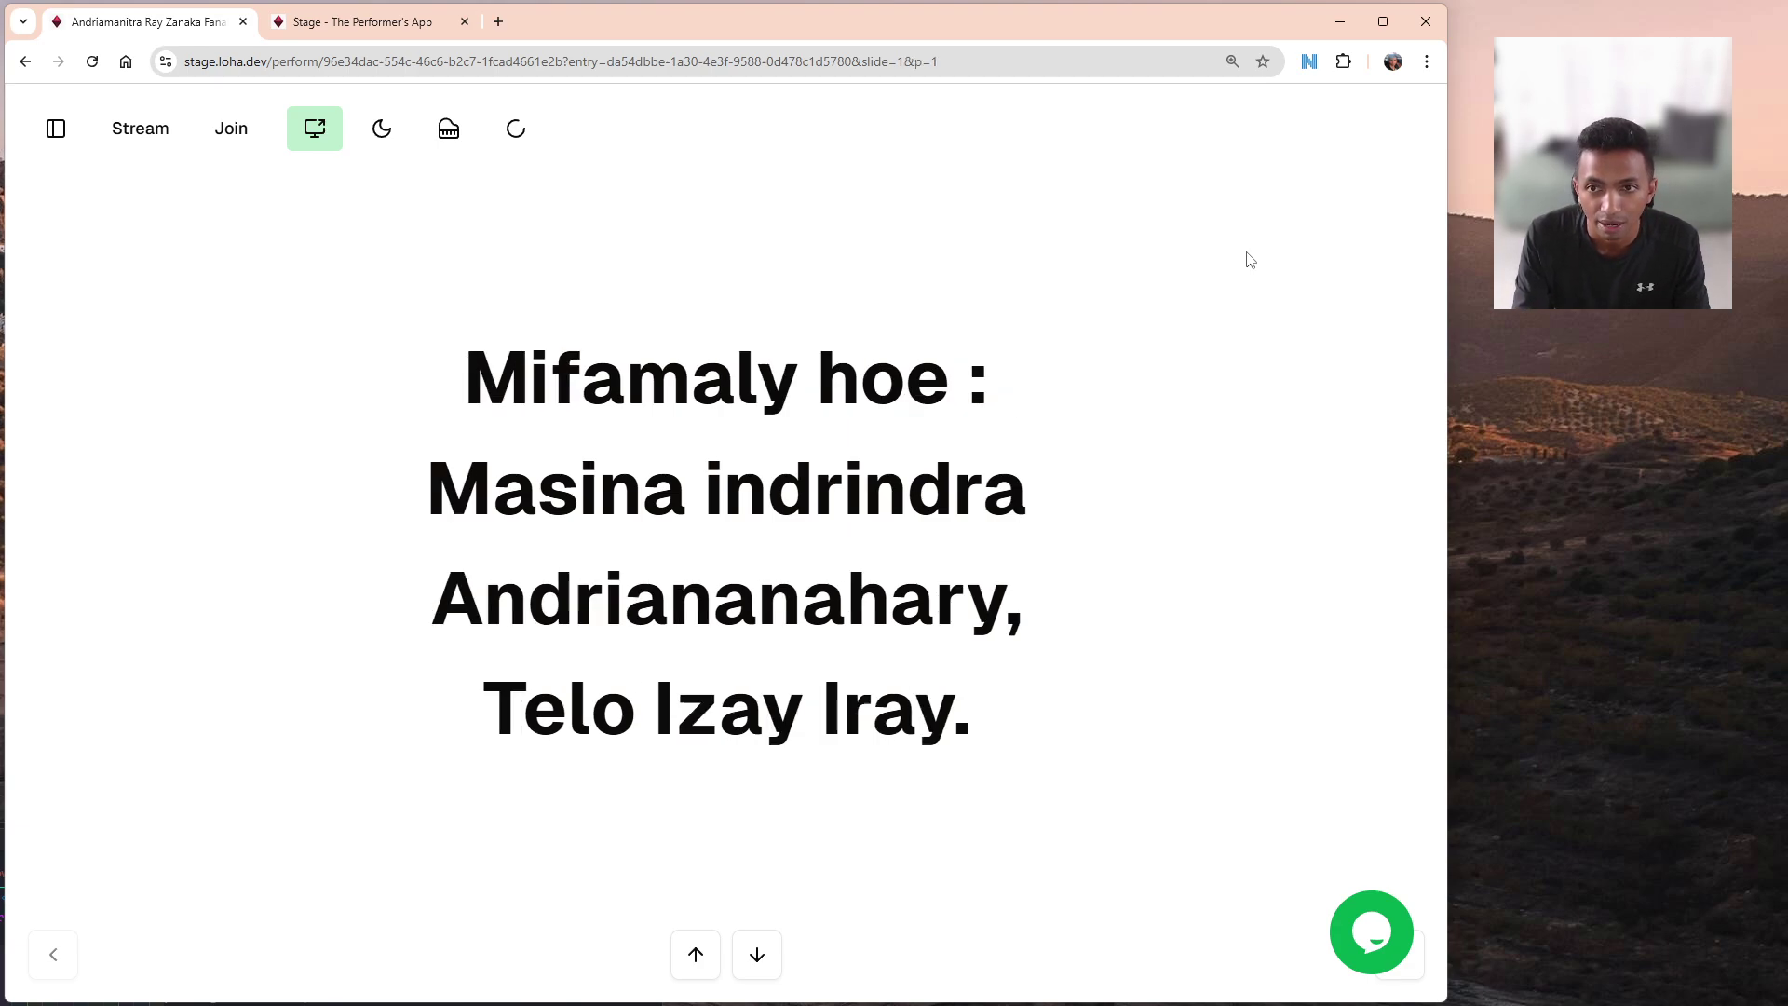
pyautogui.press('Down')
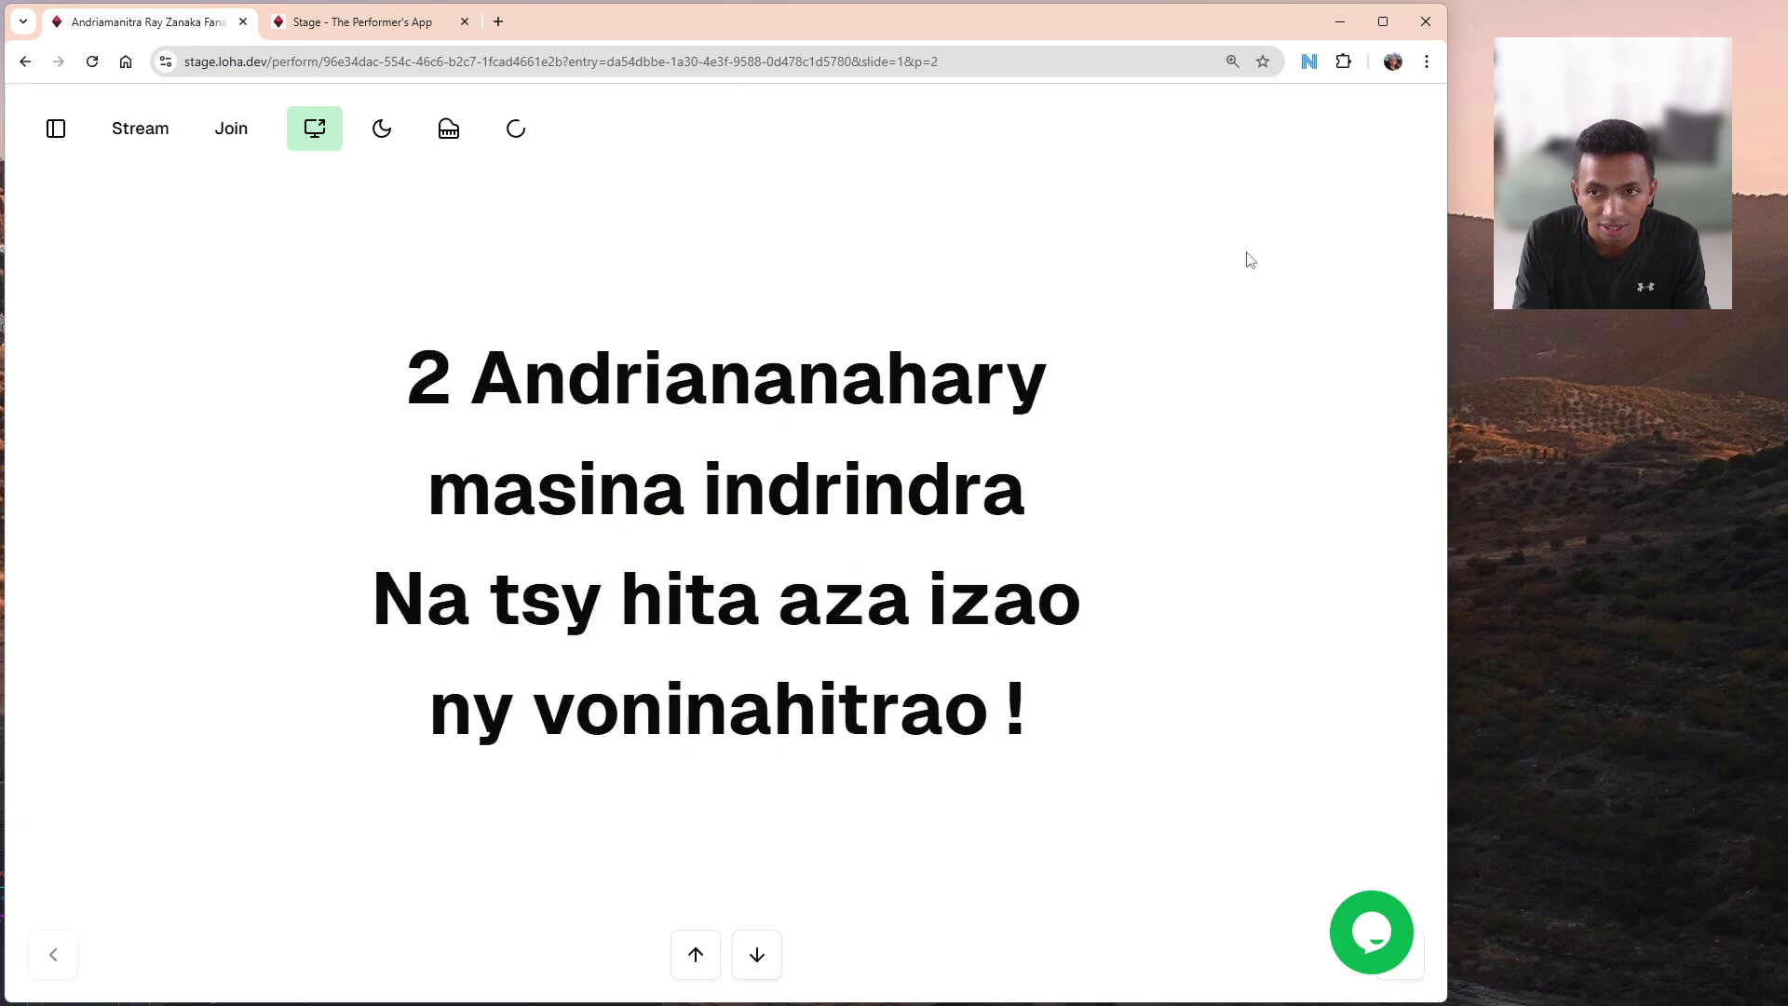
pyautogui.press('Down')
pyautogui.press('Down')
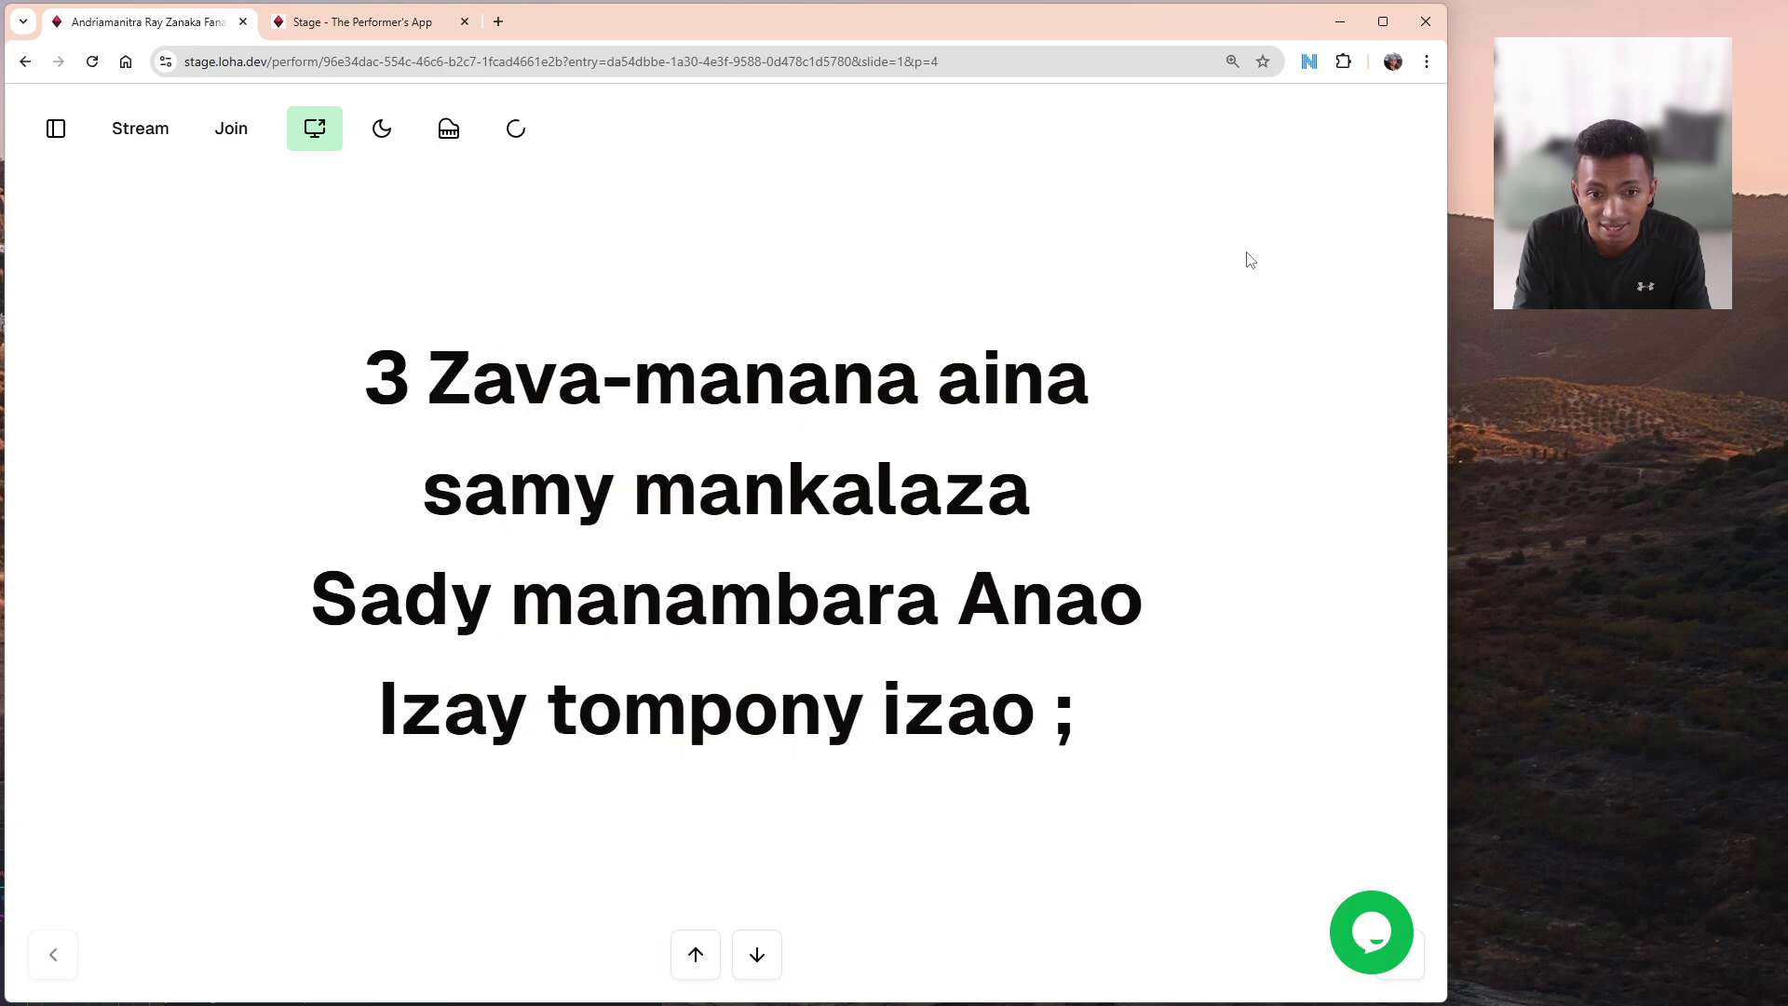
pyautogui.press('Down')
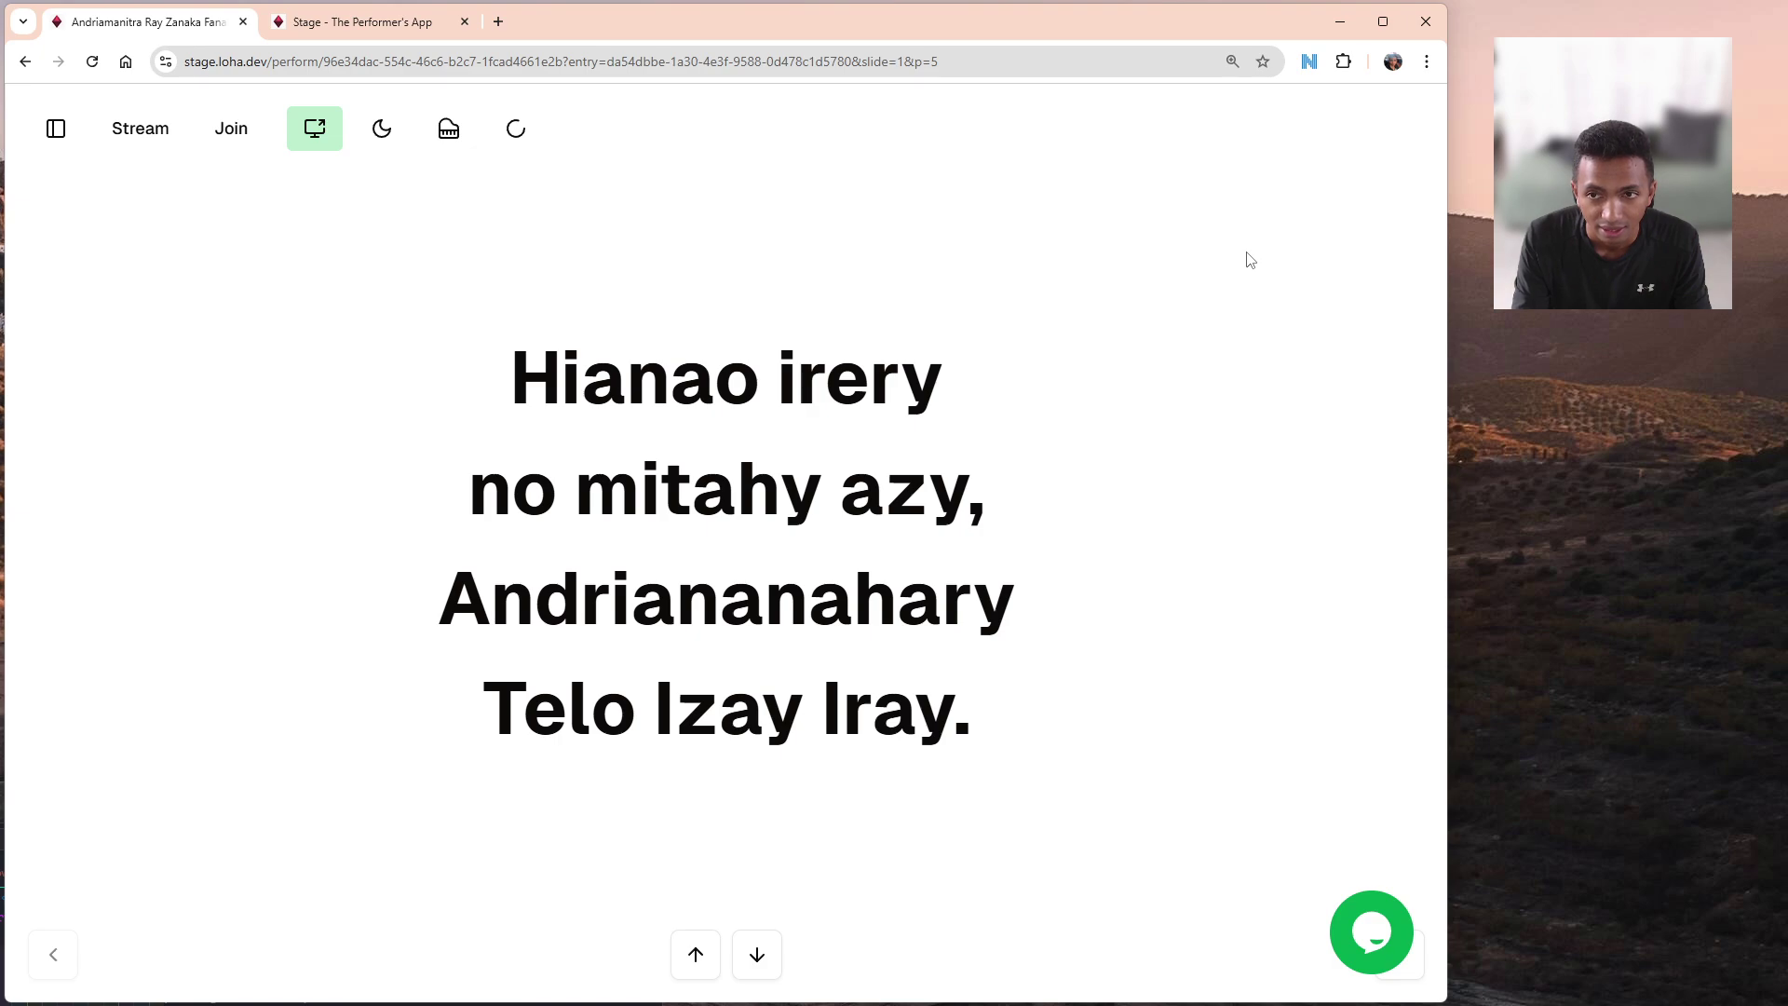
pyautogui.press('Down')
pyautogui.press('Down')
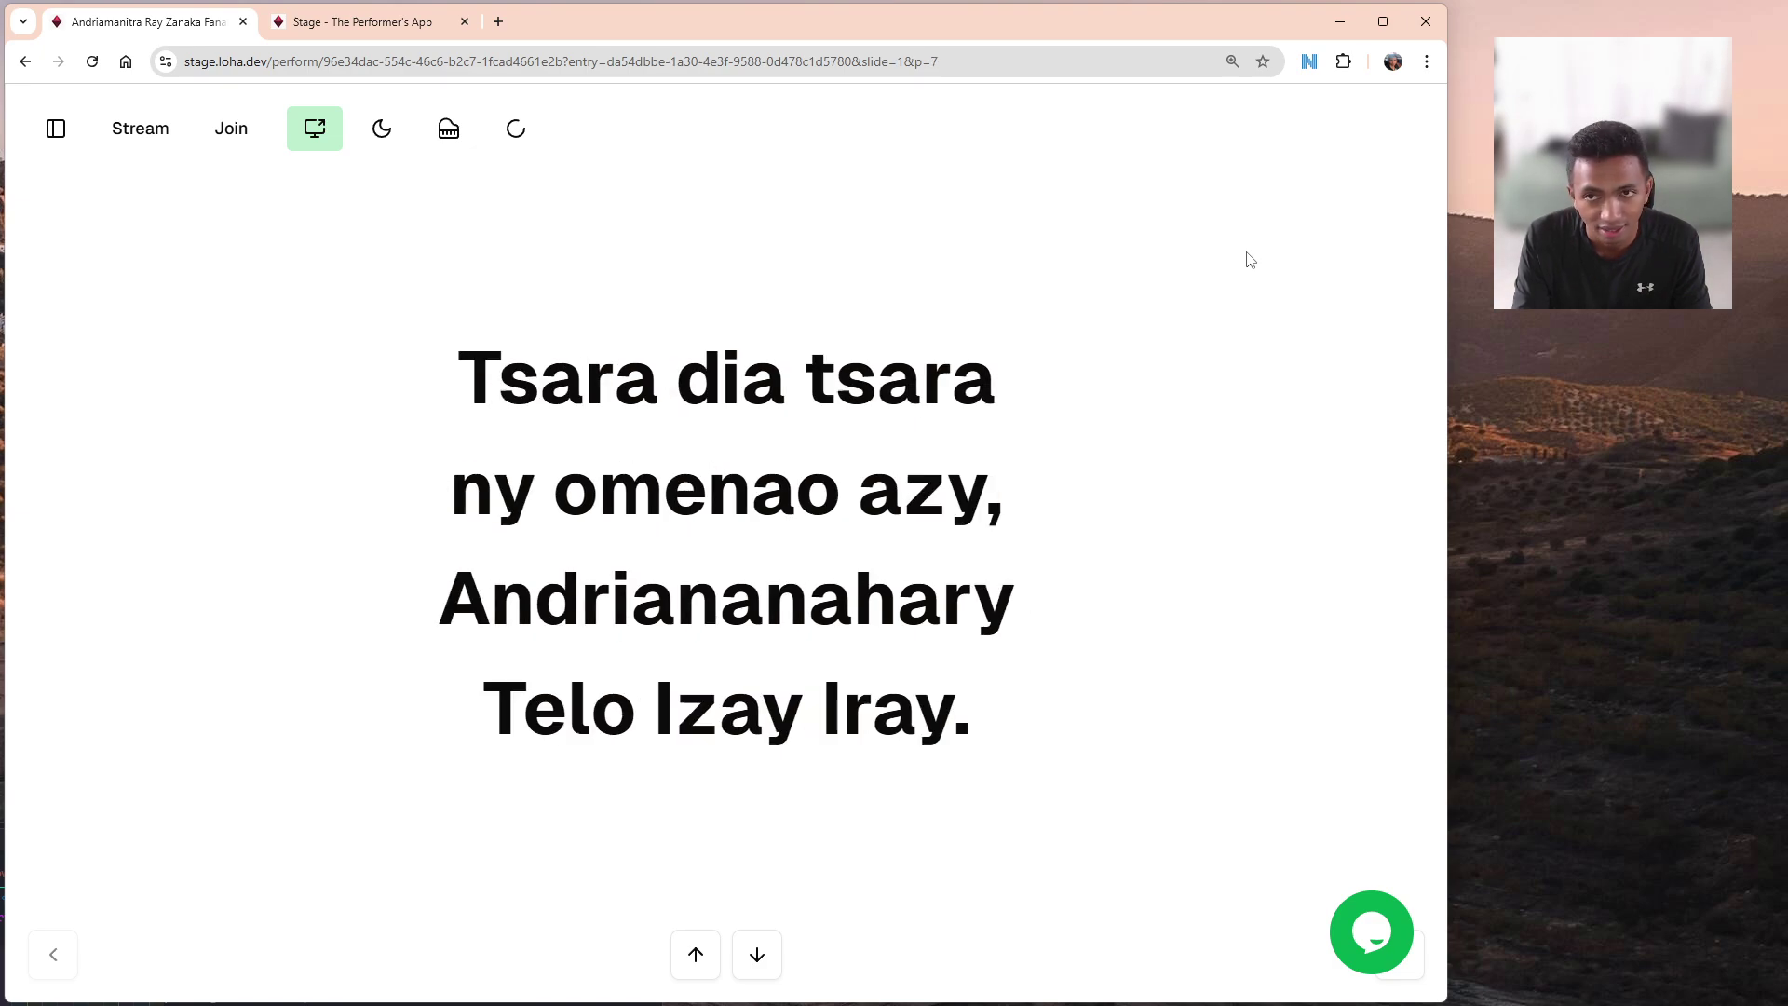
pyautogui.press('Down')
pyautogui.press('Down')
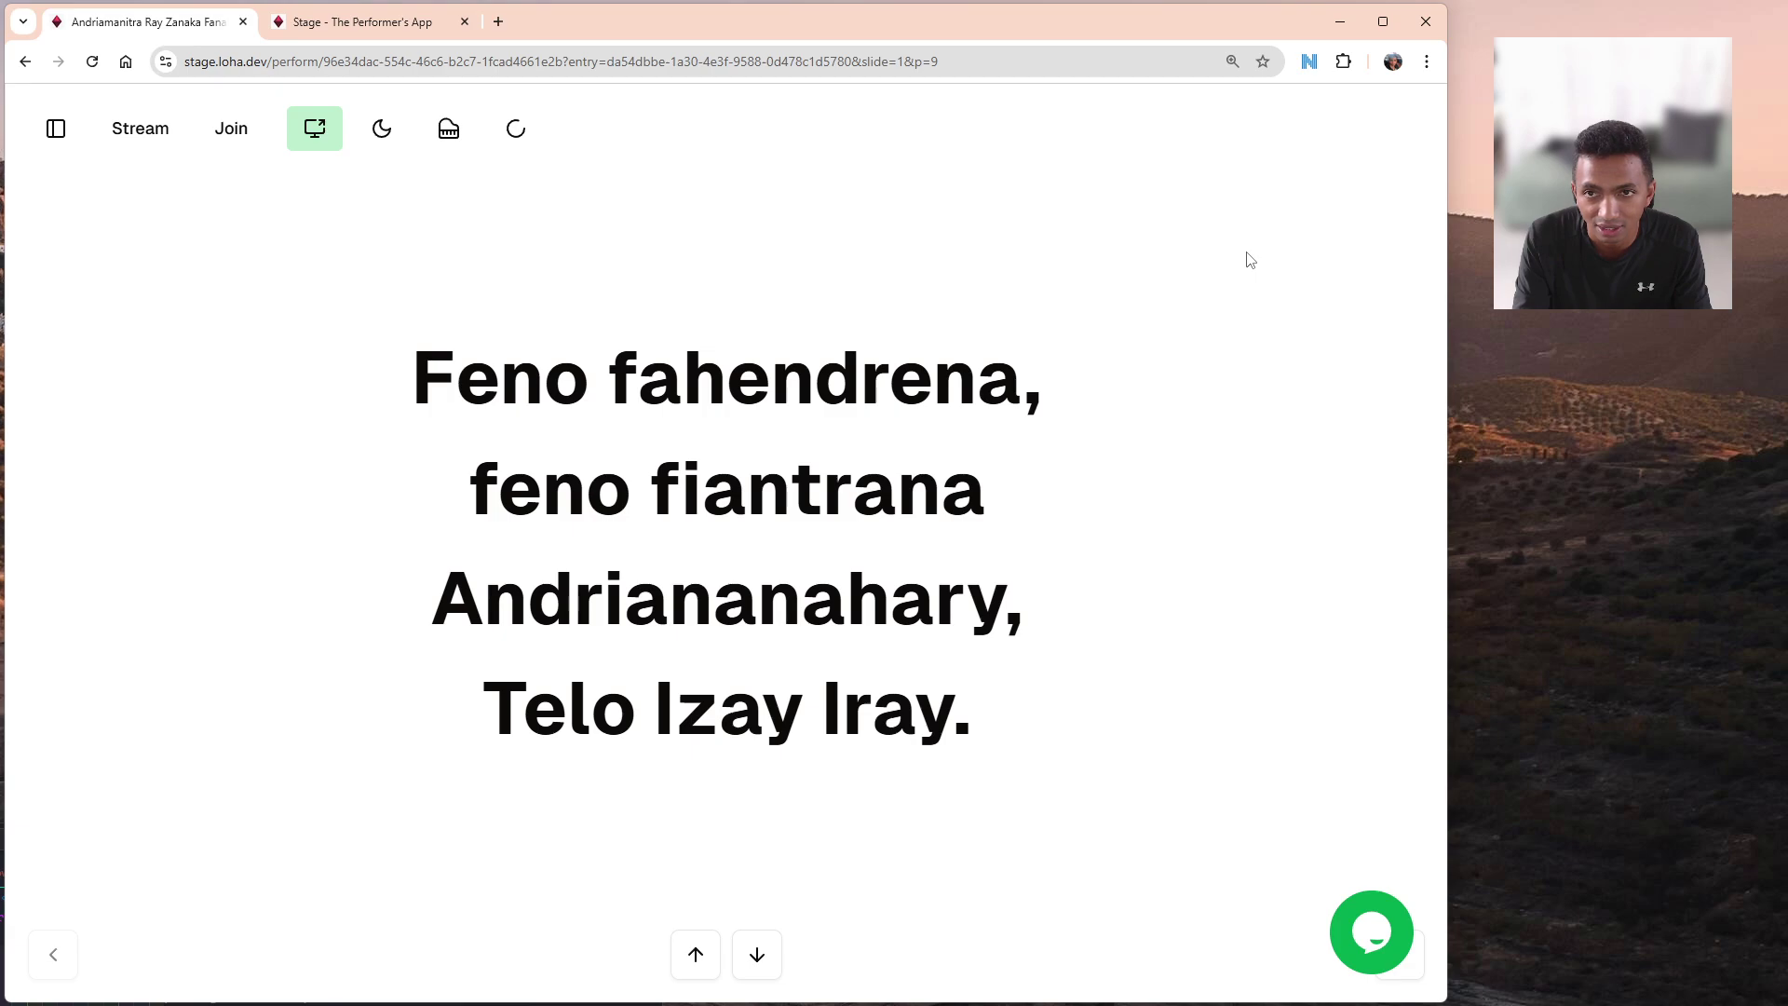
pyautogui.press('Up')
pyautogui.press('Up')
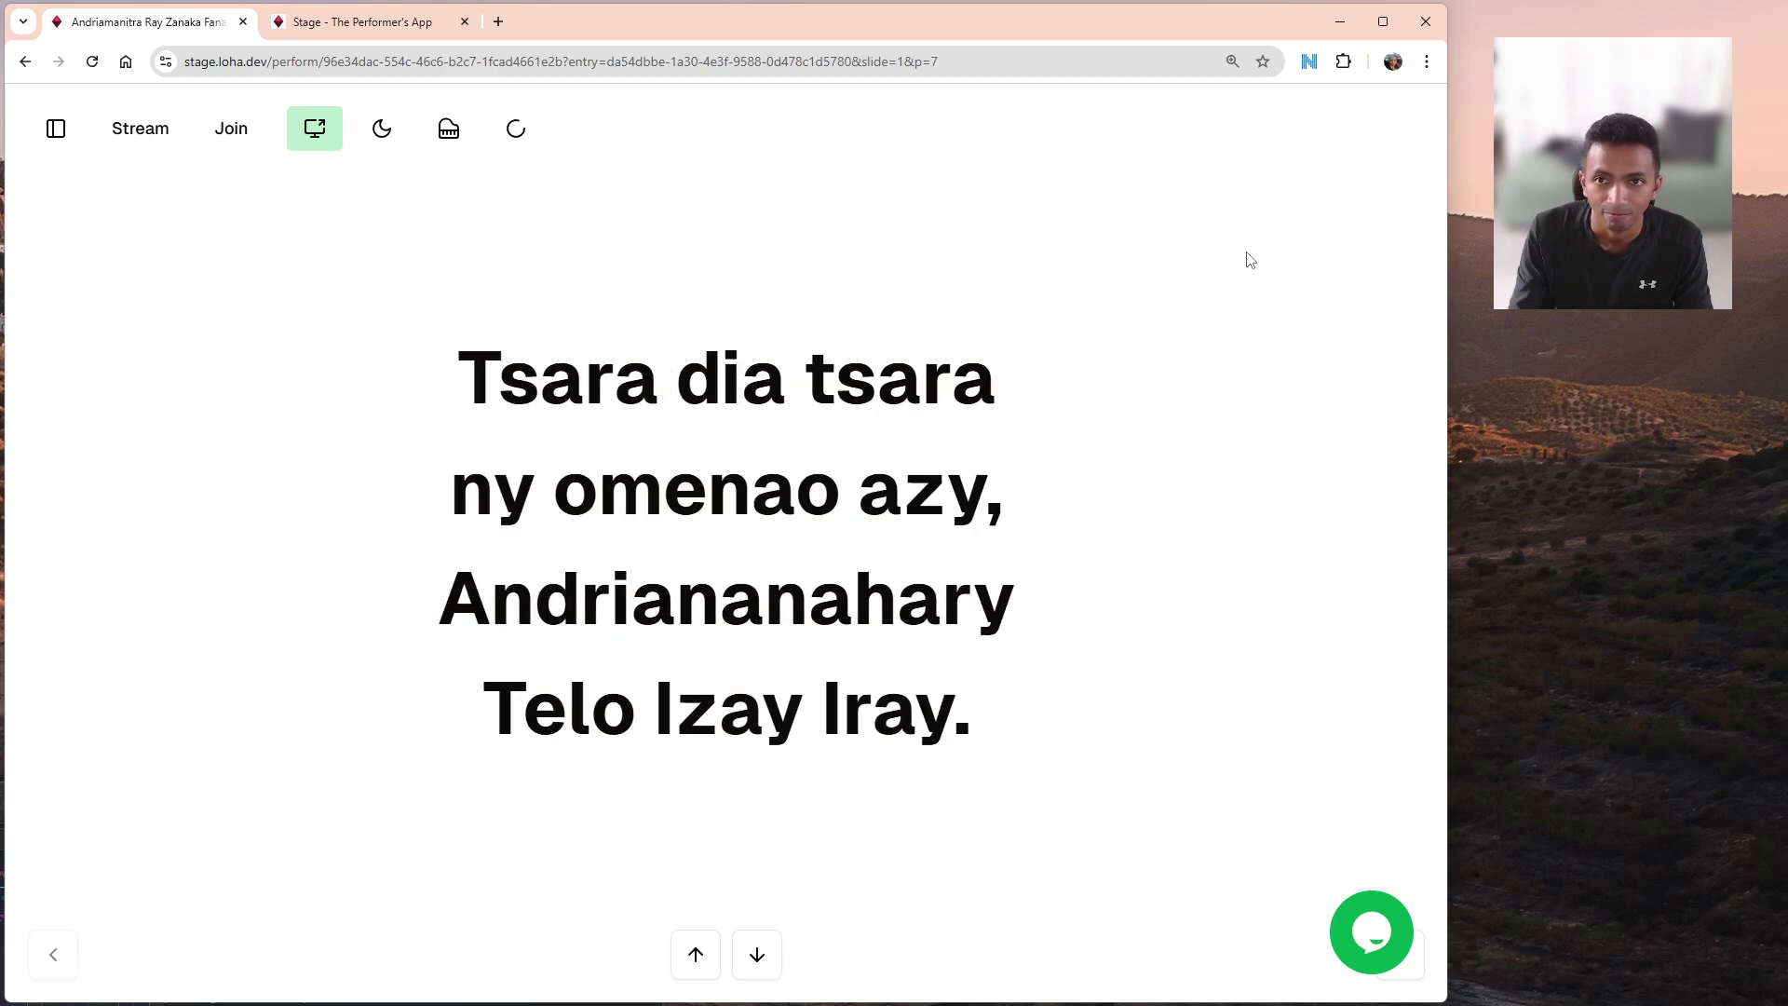
# Return from slides to the lyrics view with the entry list shown, and open the lyrics of "Avia, ry vazantany ô!".
pyautogui.click(315, 130)
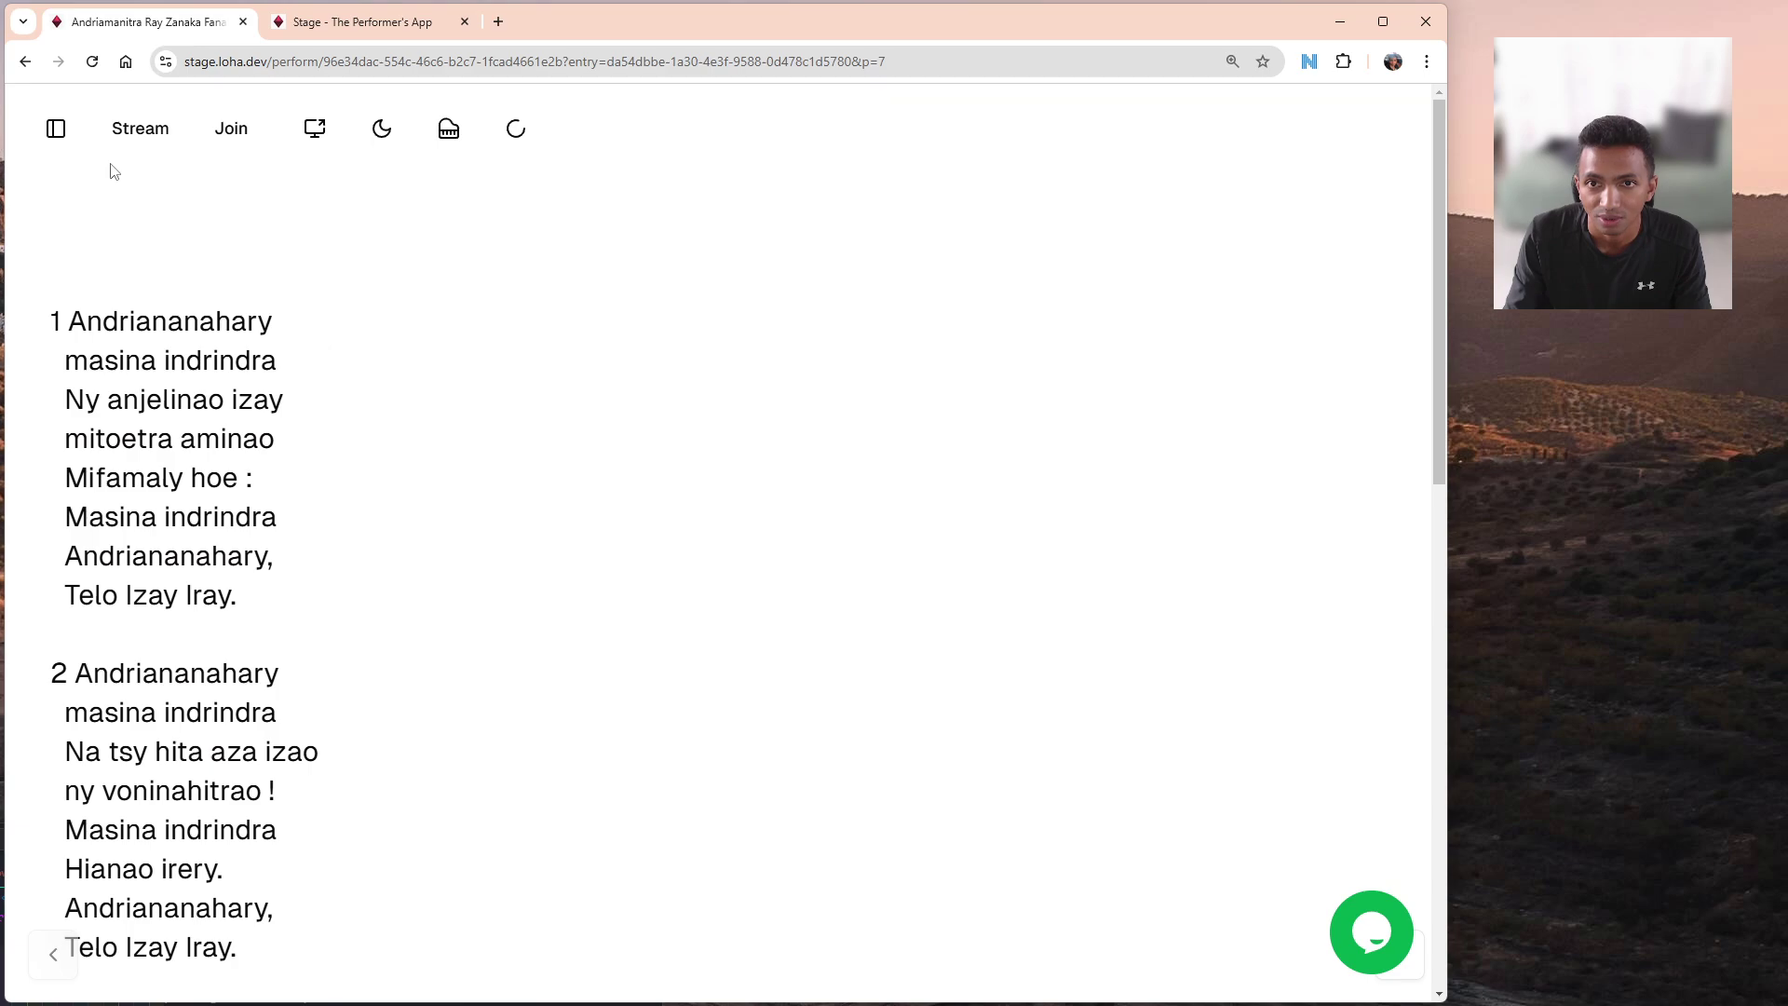
pyautogui.click(56, 129)
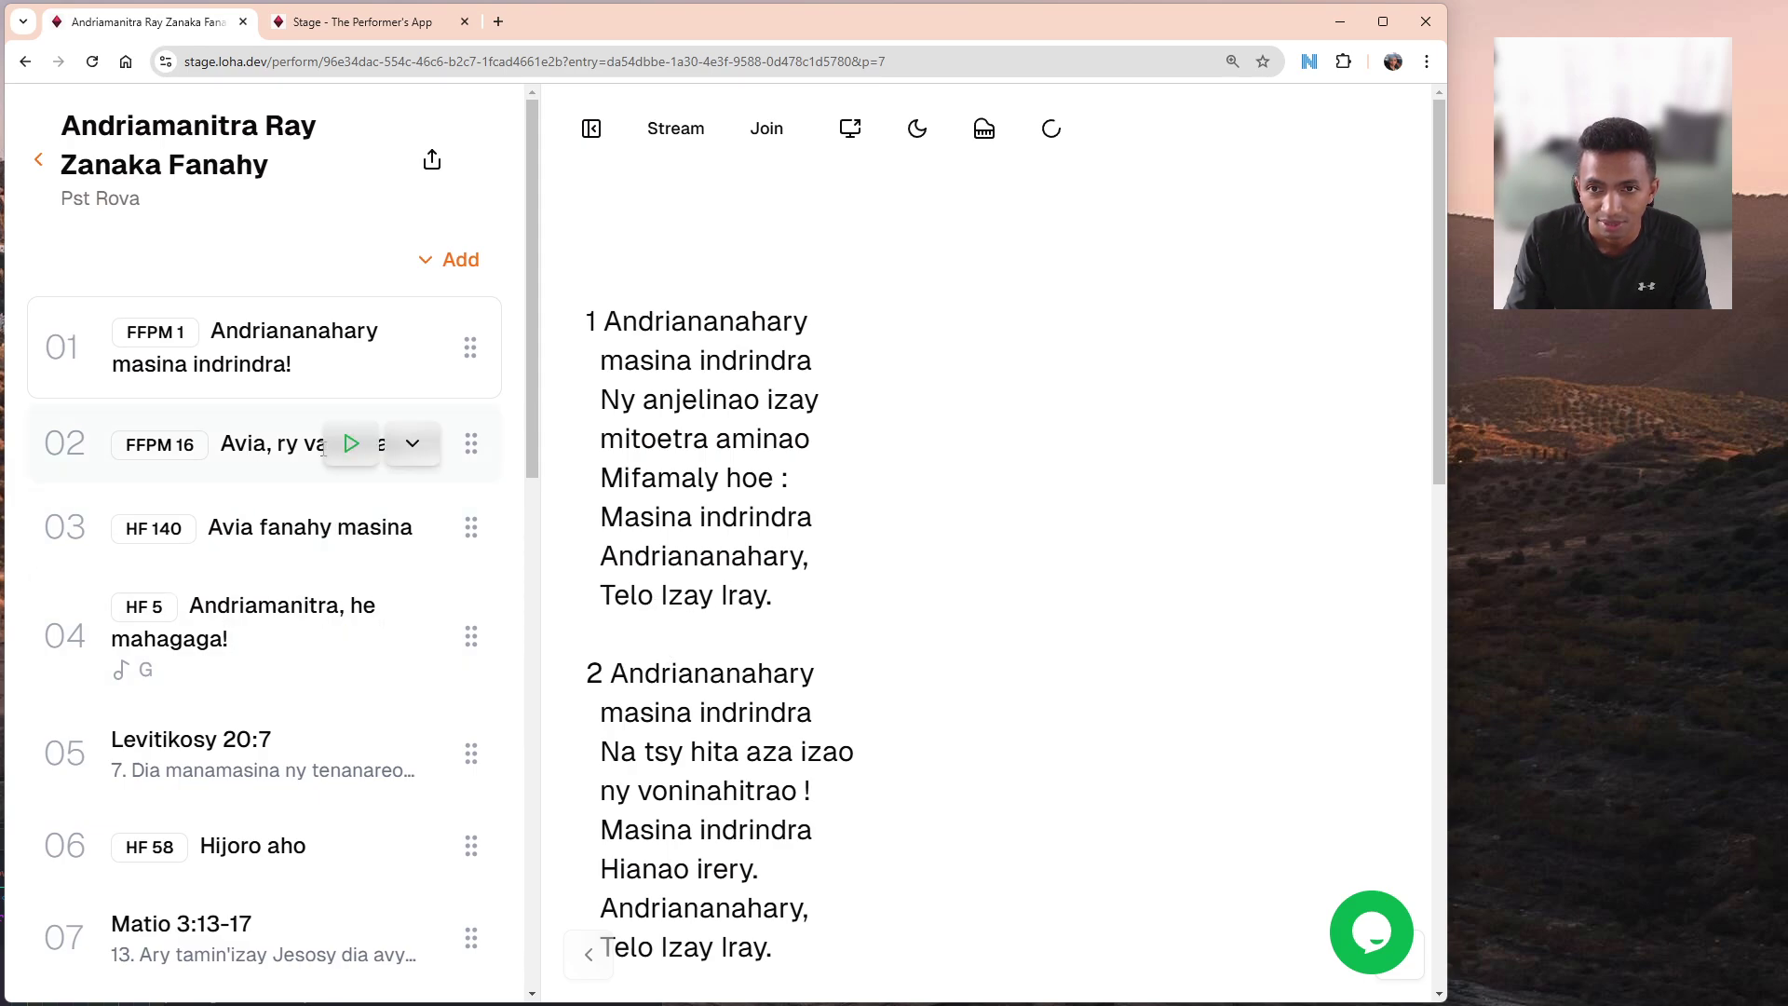
pyautogui.click(351, 444)
pyautogui.scroll(-5, 664, 503)
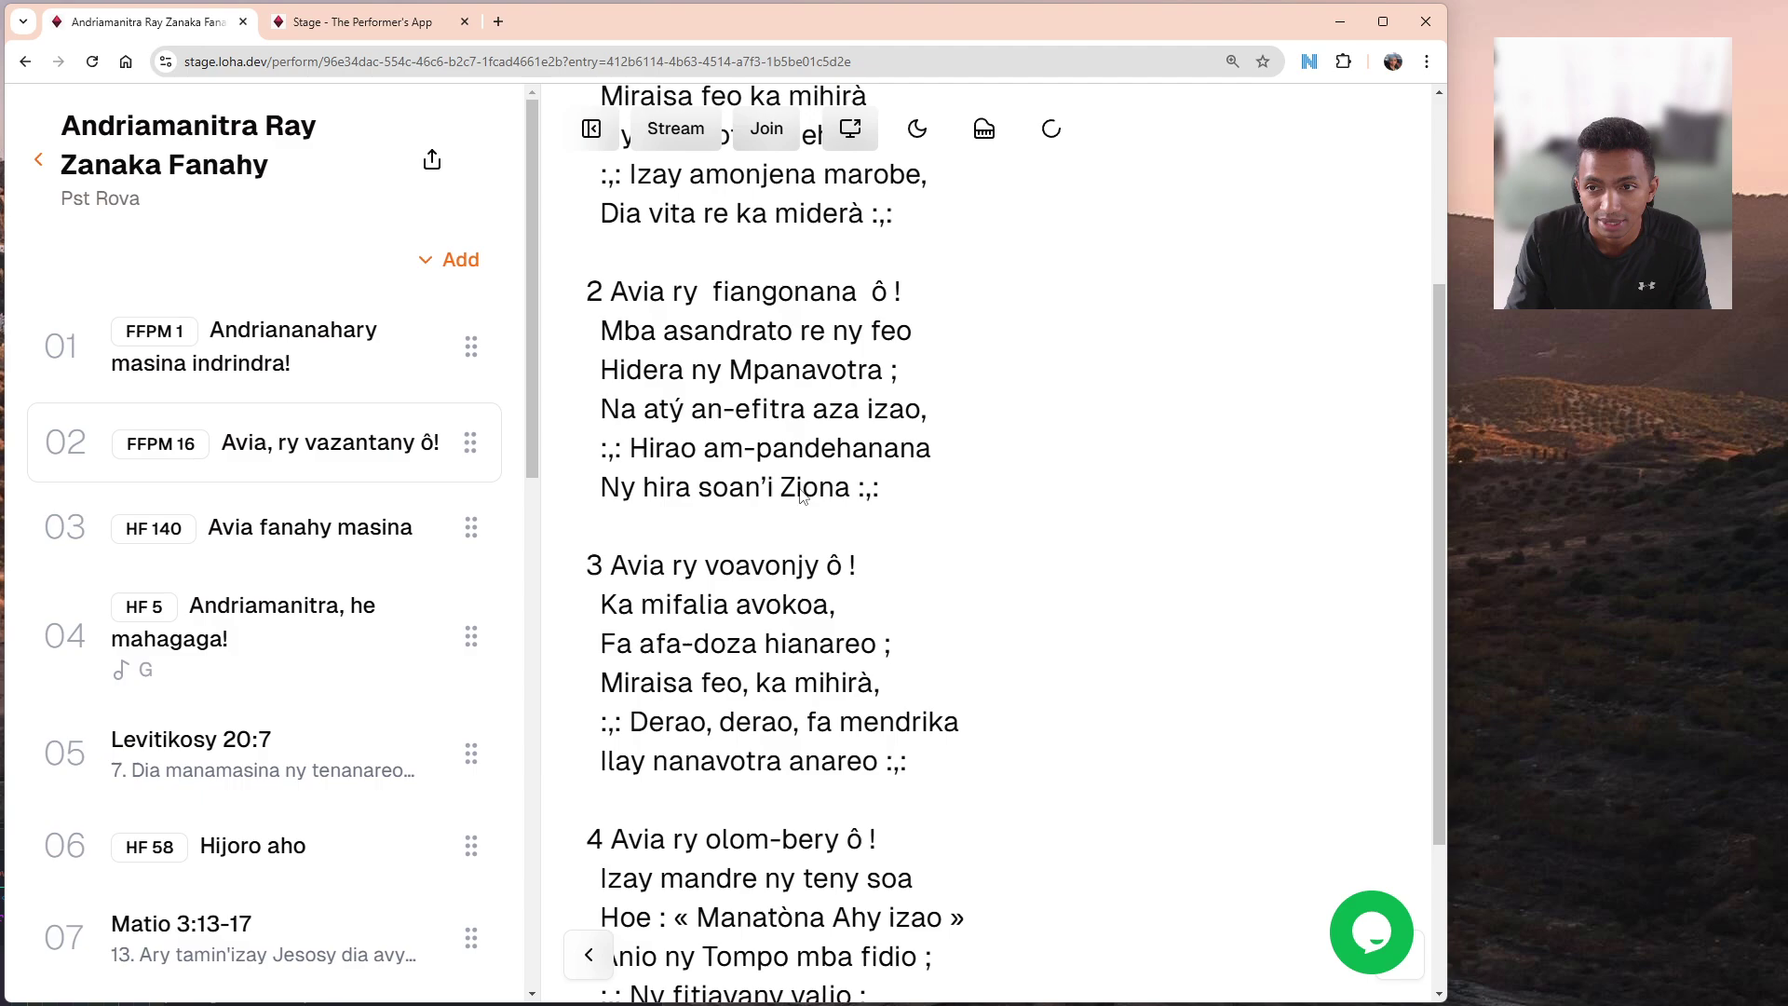
pyautogui.scroll(5, 801, 489)
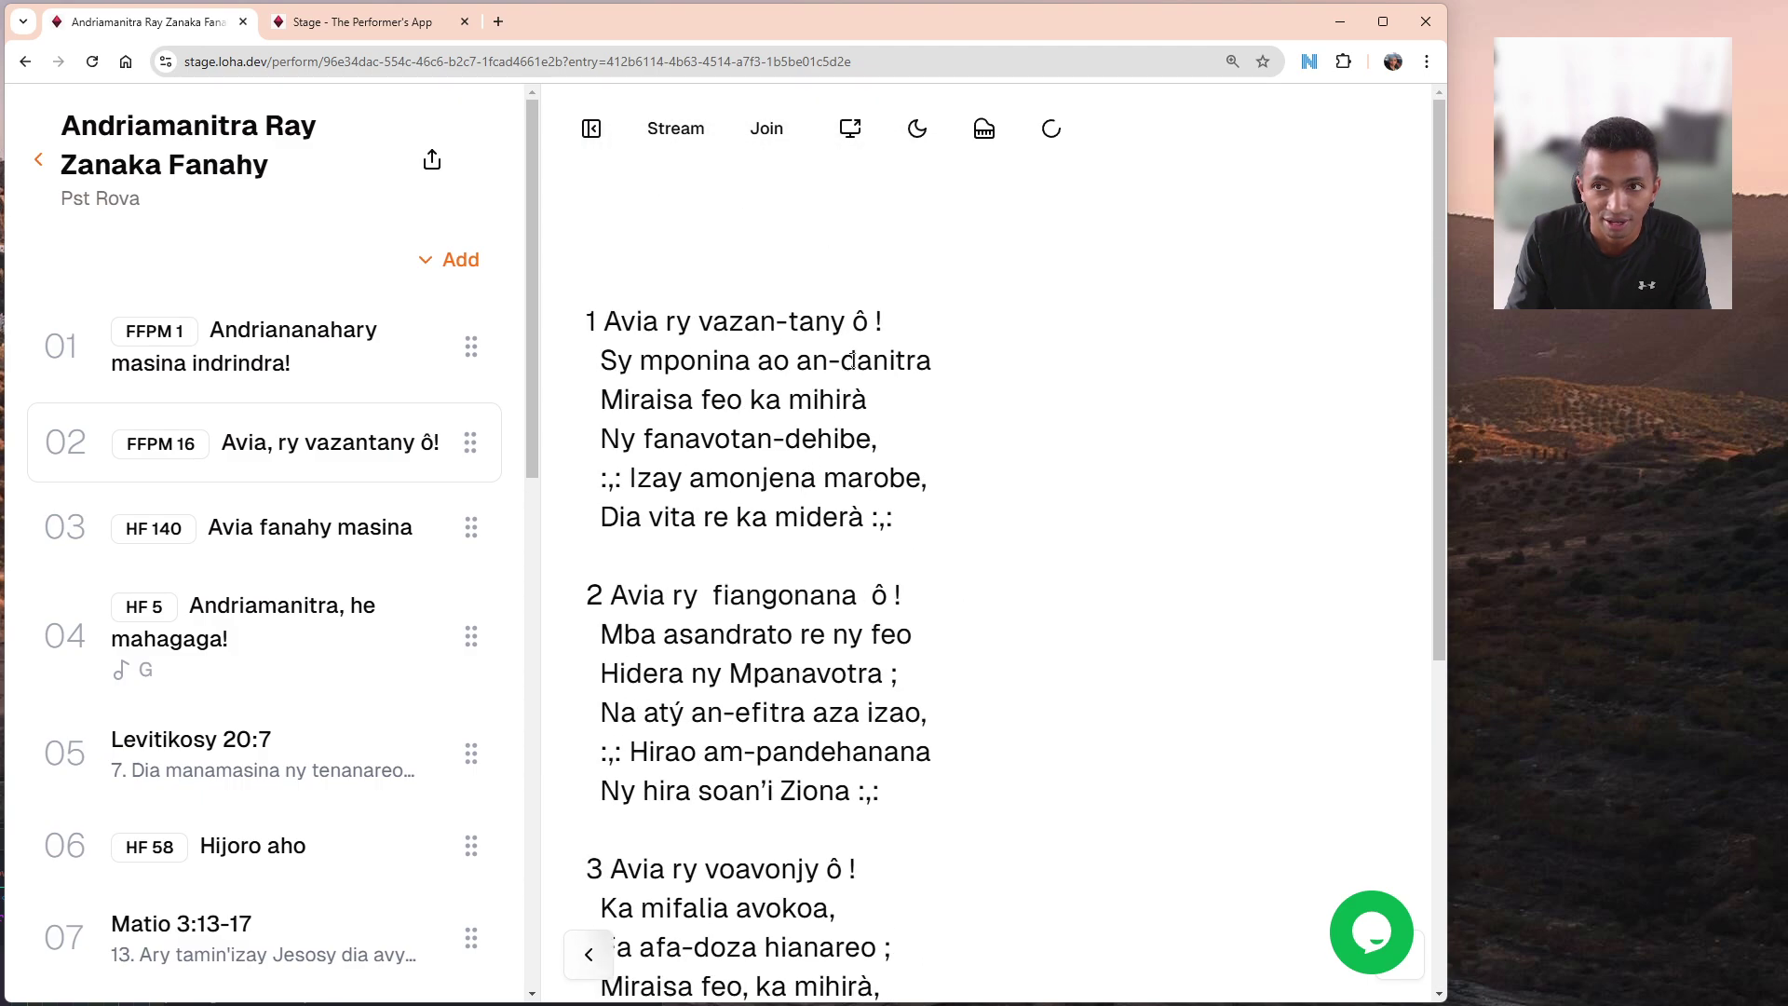
# Display the sheet music of "Avia, ry vazantany ô!", reduce the page zoom one level and look through the score.
pyautogui.click(983, 131)
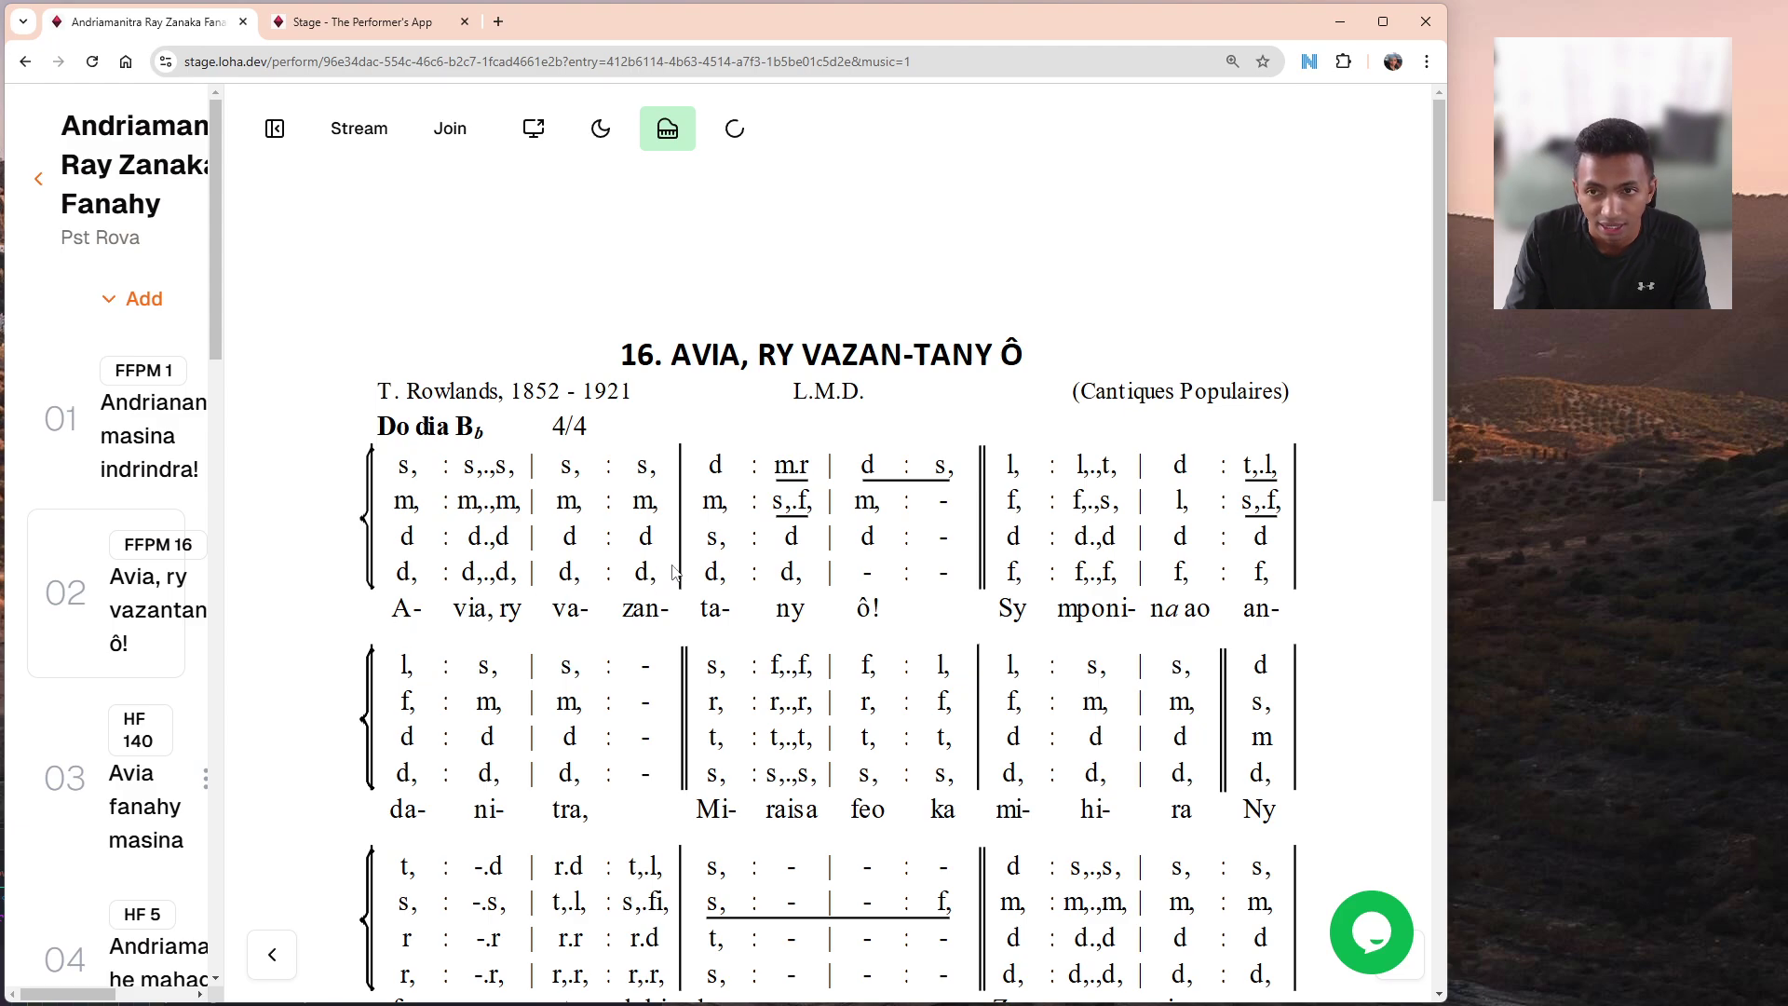
pyautogui.hotkey('ctrl', '-')
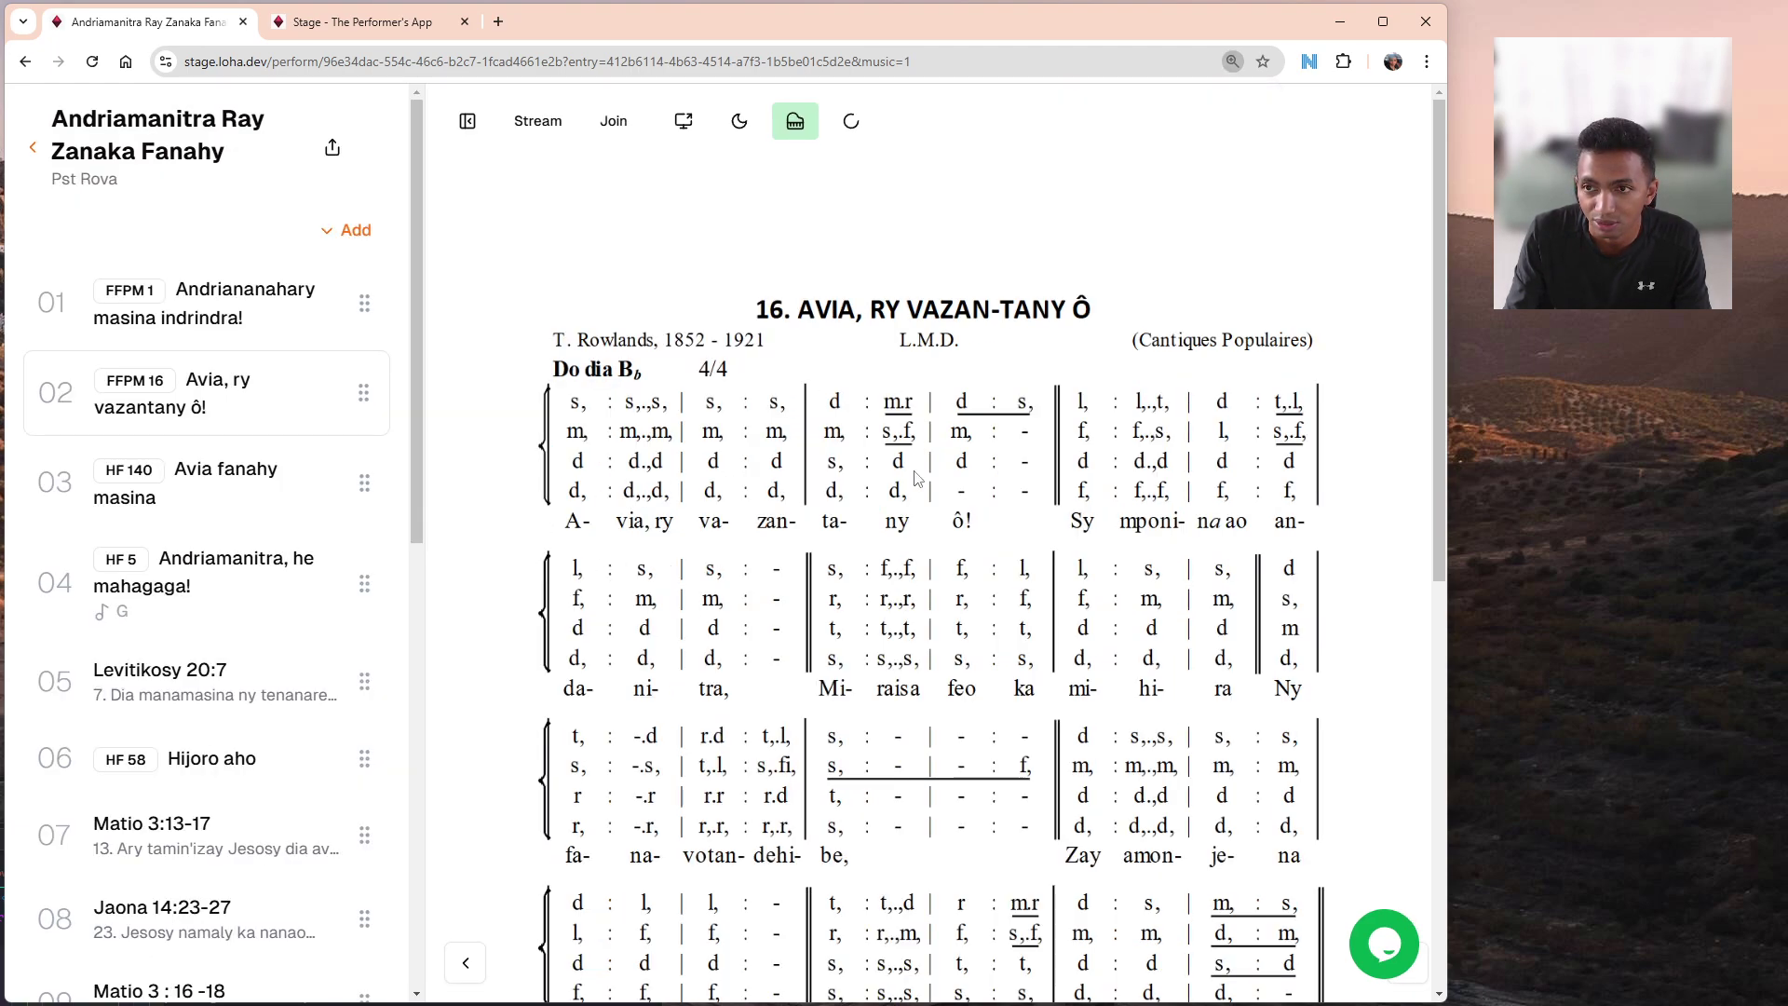
pyautogui.scroll(-7, 896, 649)
pyautogui.scroll(5, 896, 649)
pyautogui.scroll(2, 896, 650)
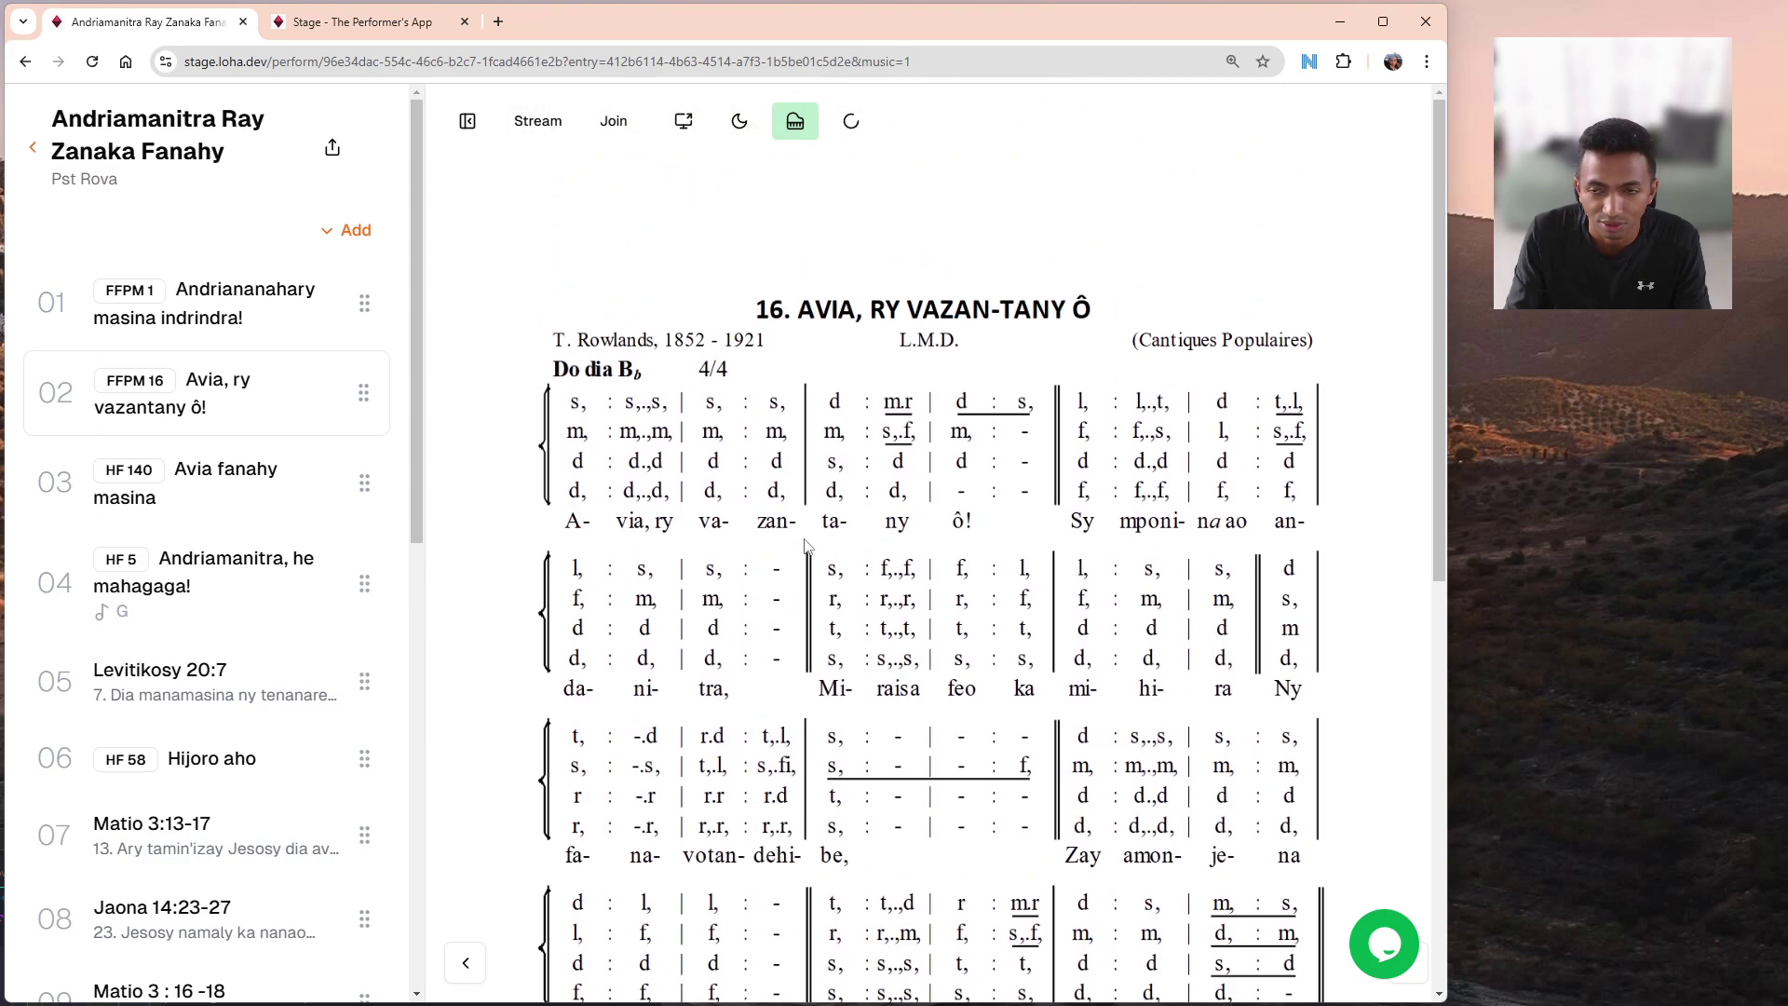
pyautogui.scroll(-5, 261, 552)
pyautogui.scroll(5, 260, 553)
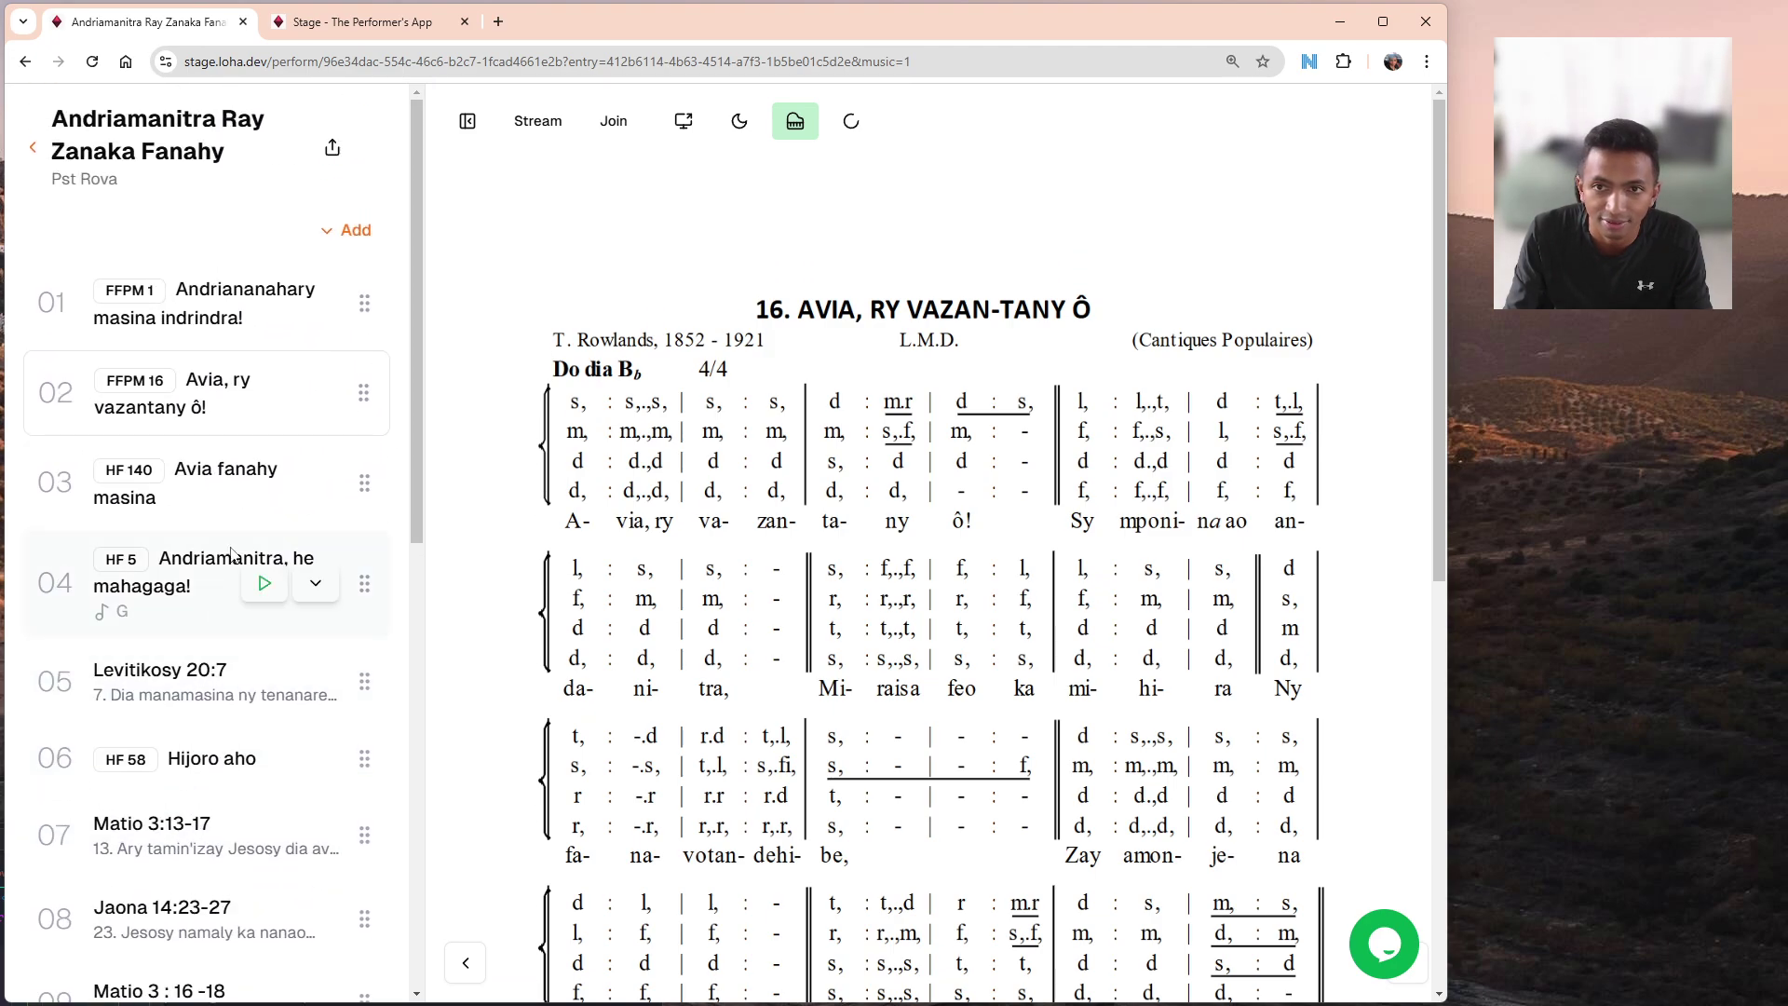
# Switch the perform view to the dark theme and back to the light theme.
pyautogui.click(744, 138)
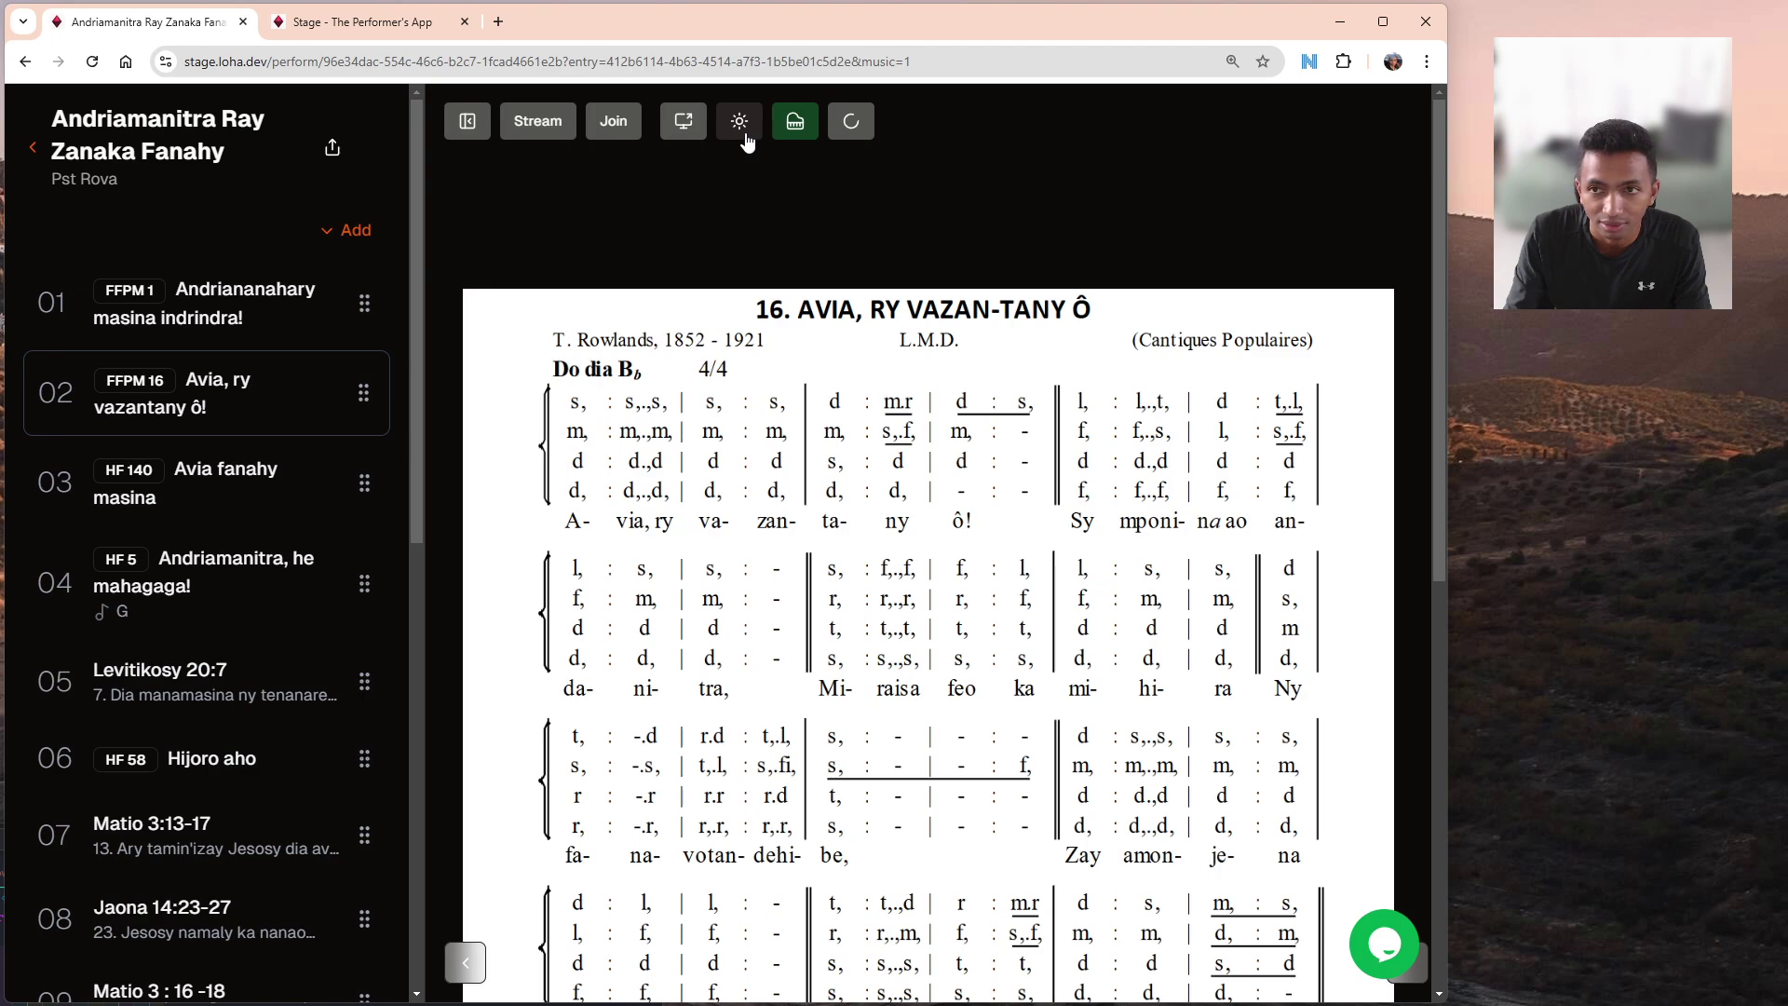
pyautogui.click(740, 123)
pyautogui.click(747, 142)
pyautogui.click(745, 138)
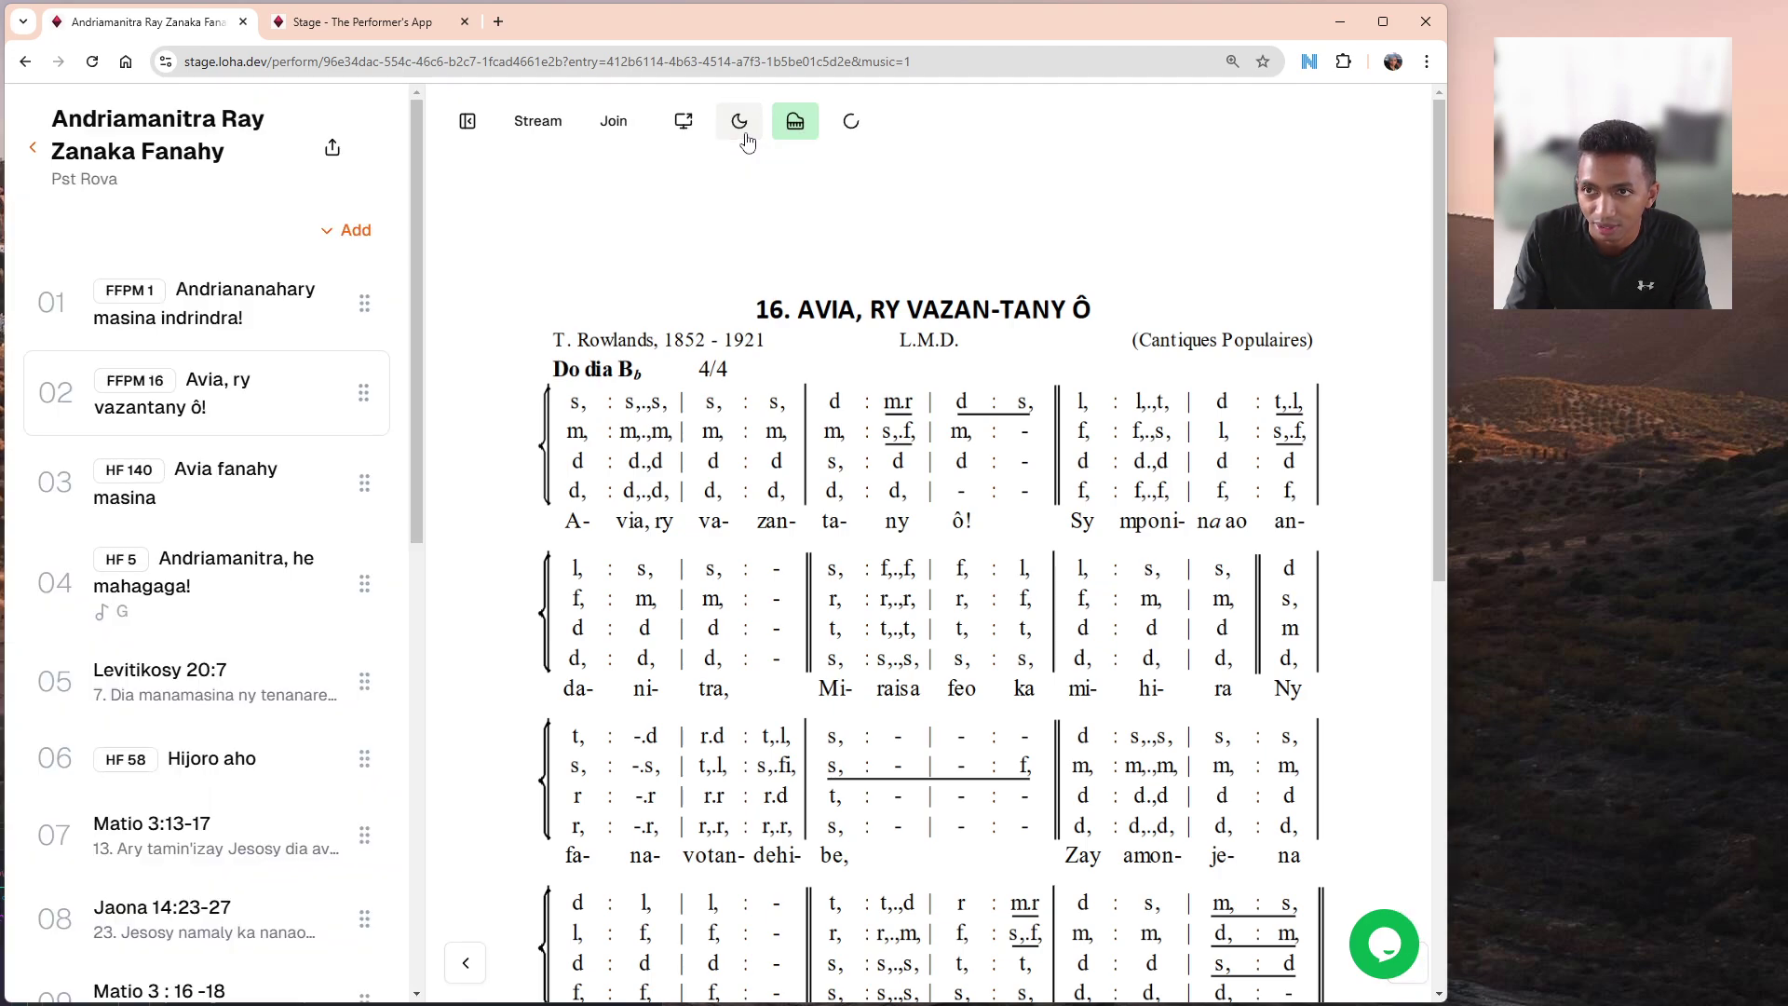
# Turn off the sheet music and display the show's cover, viewing it briefly with the entry list hidden.
pyautogui.click(796, 130)
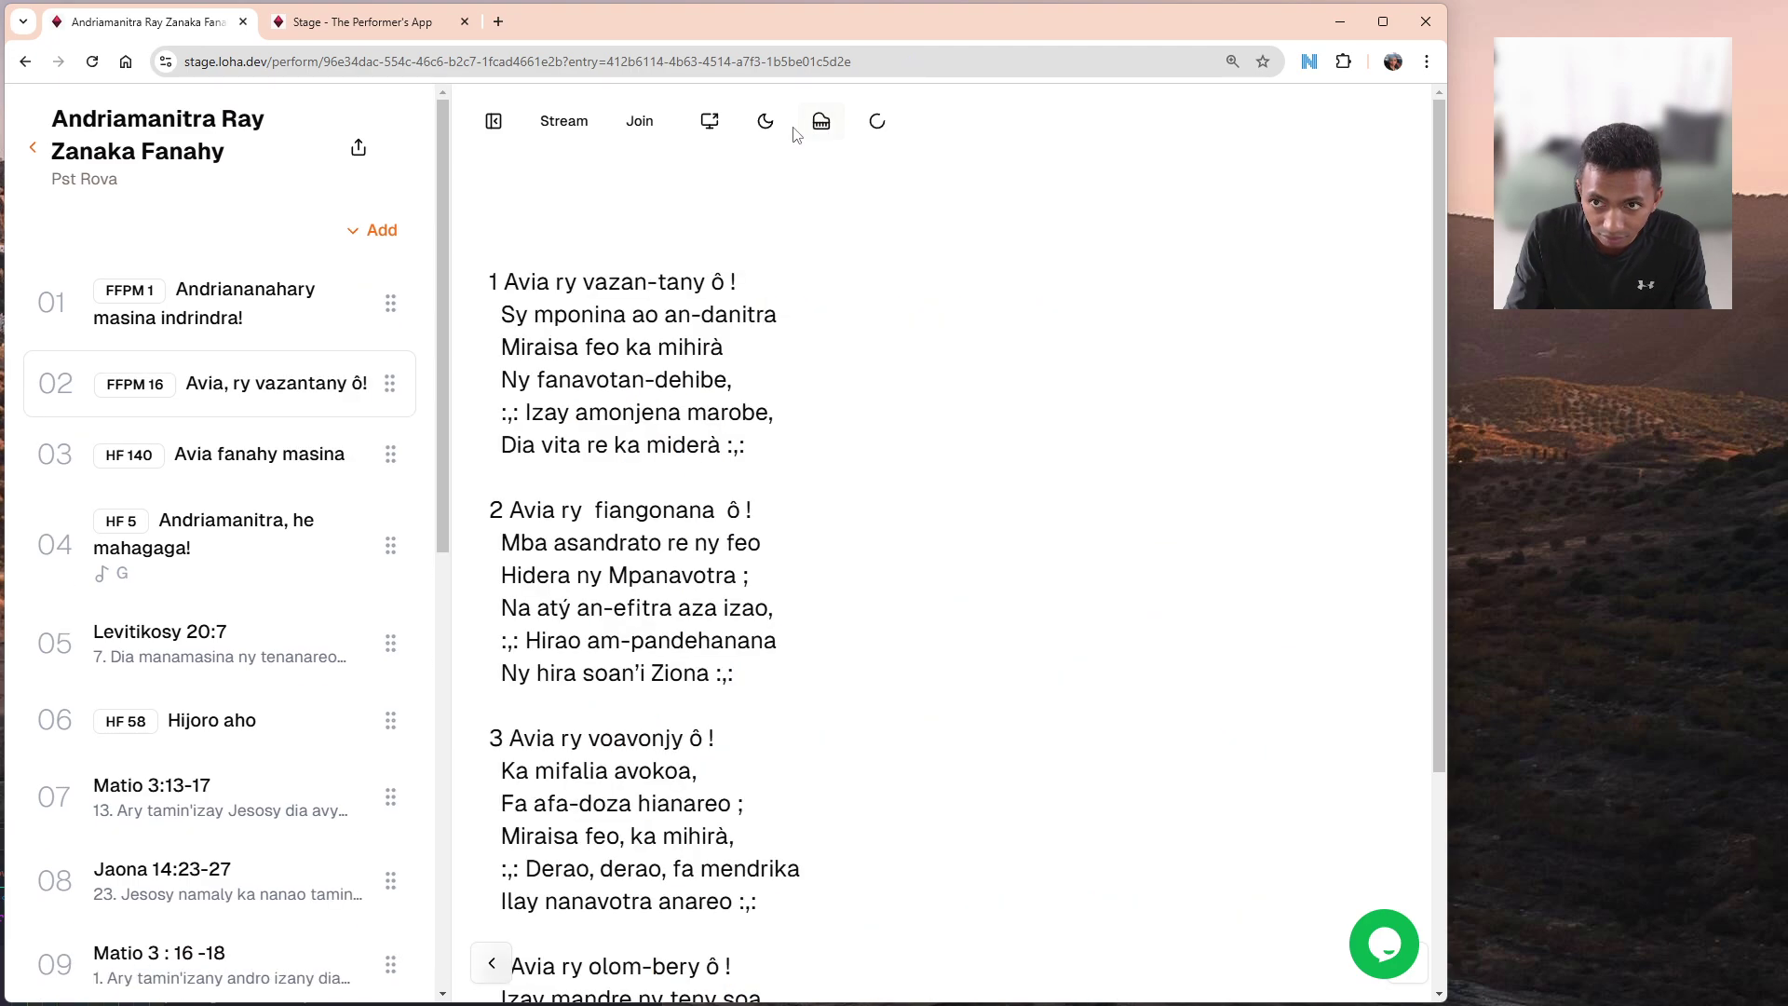
pyautogui.click(879, 125)
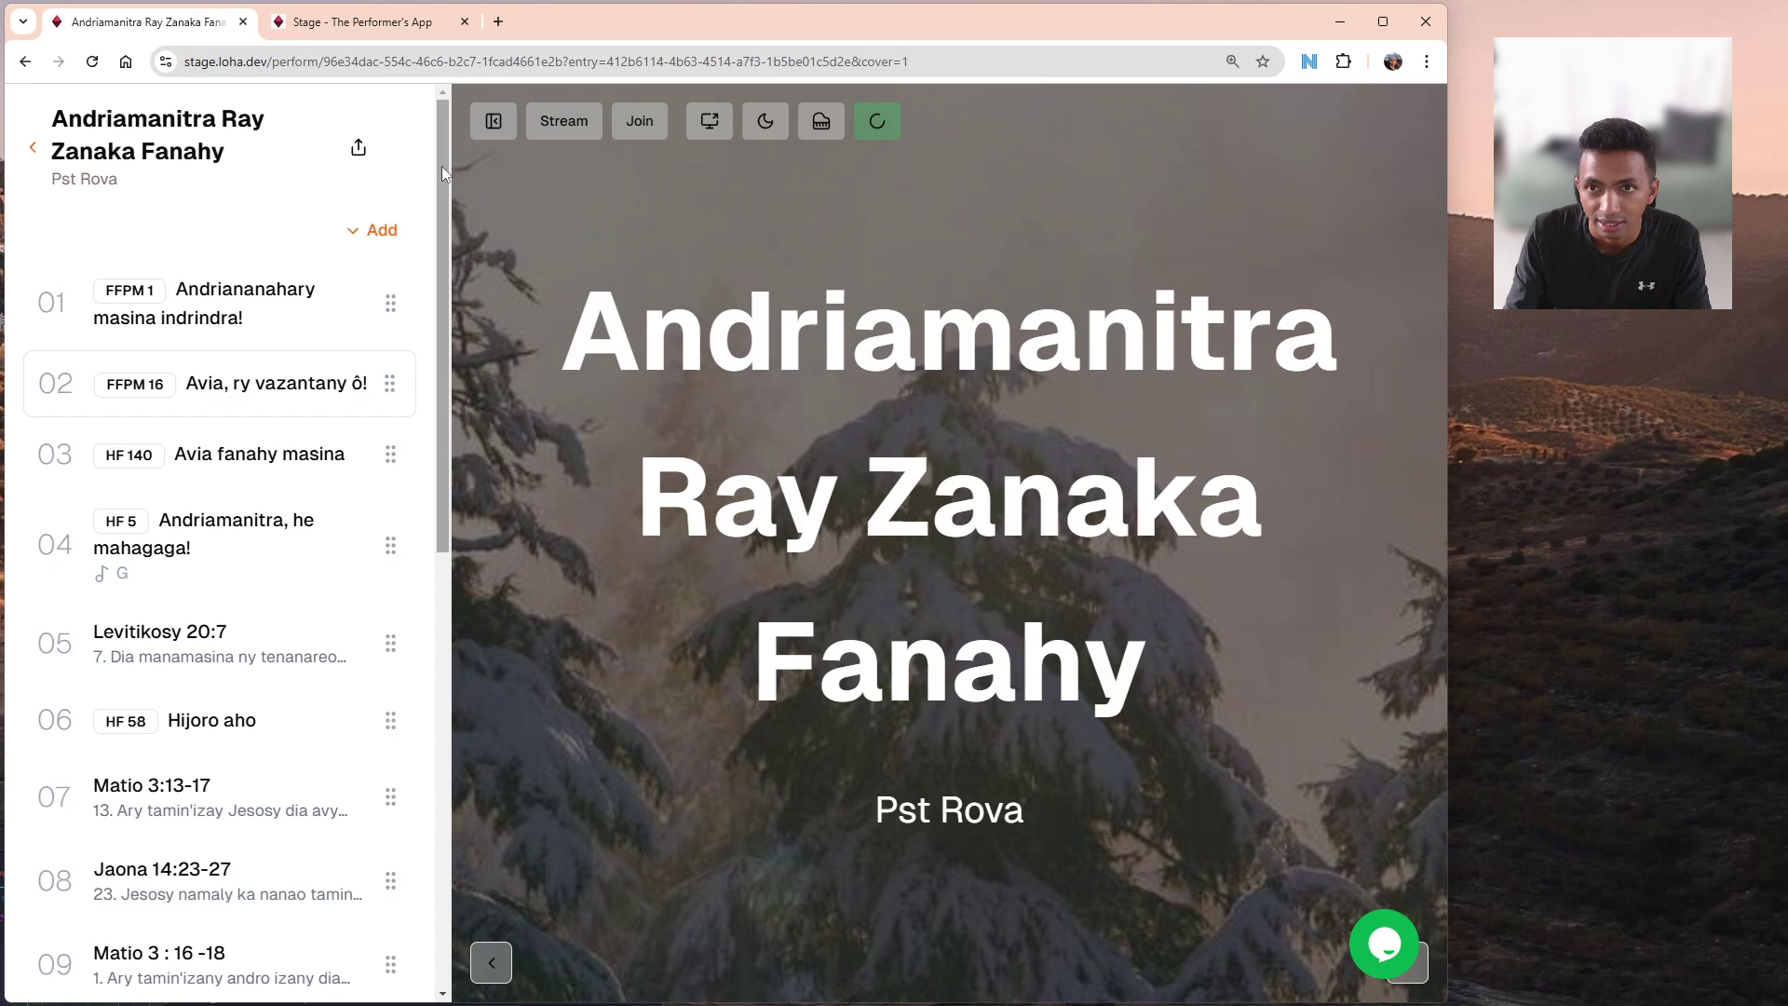
pyautogui.click(494, 121)
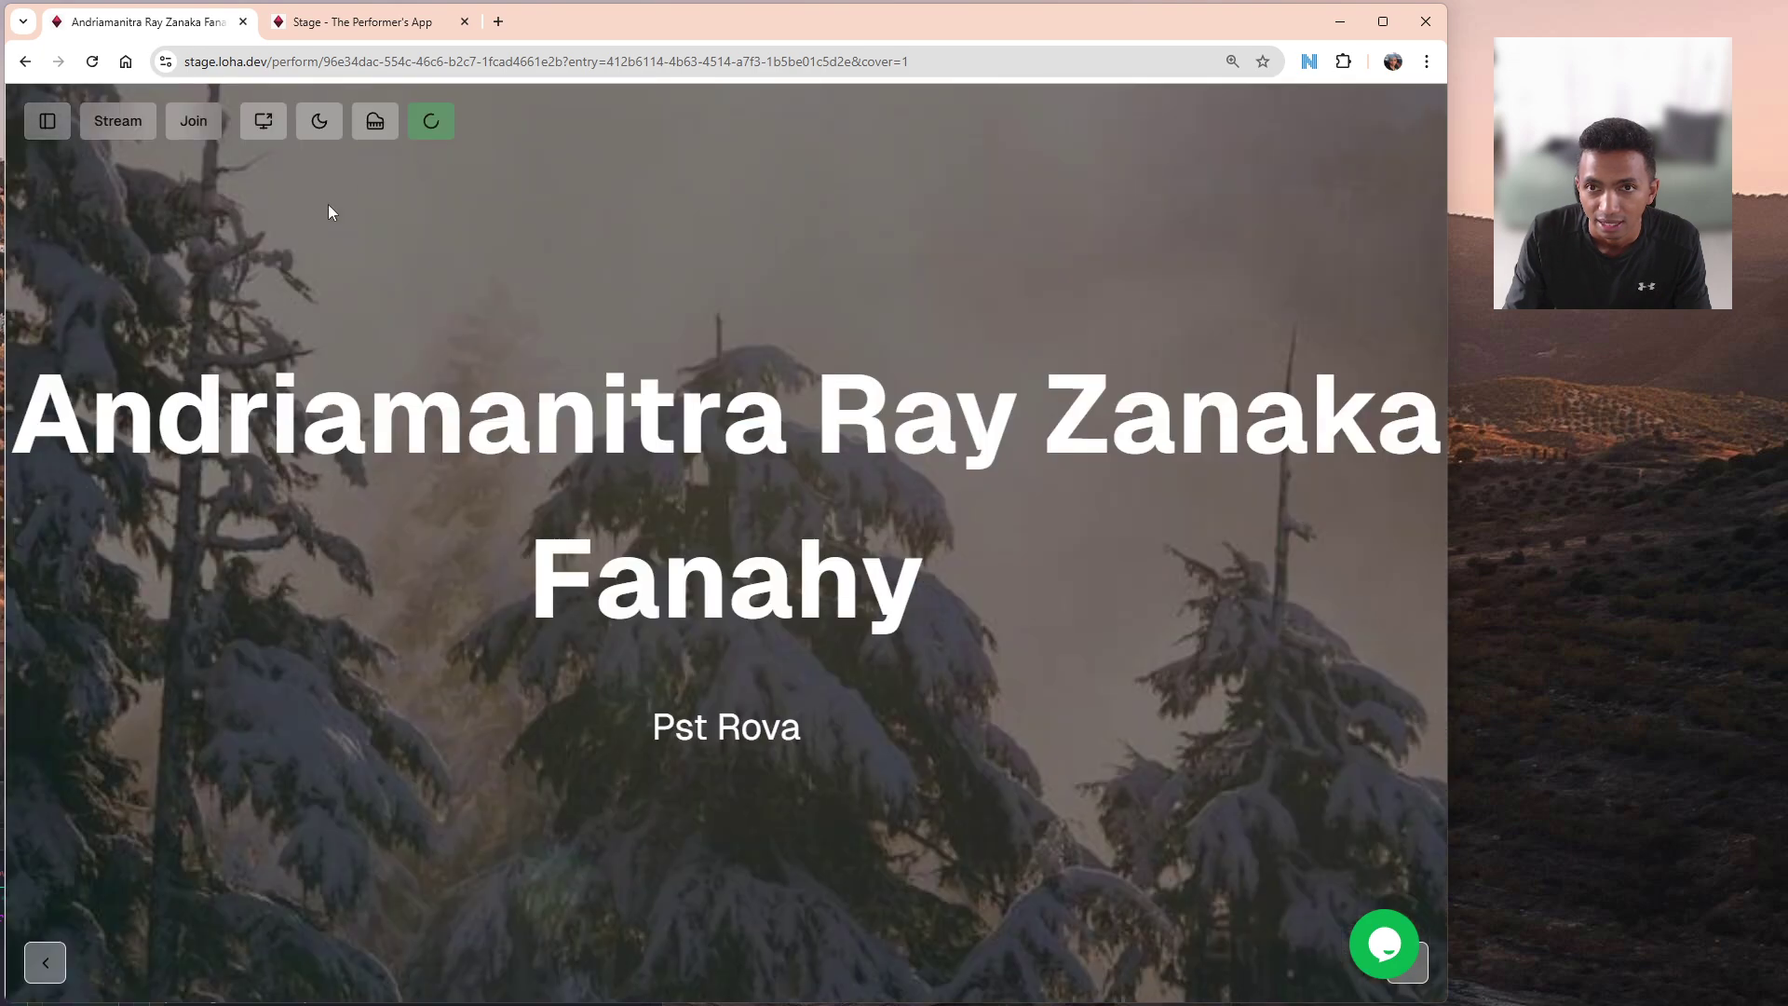
pyautogui.click(48, 121)
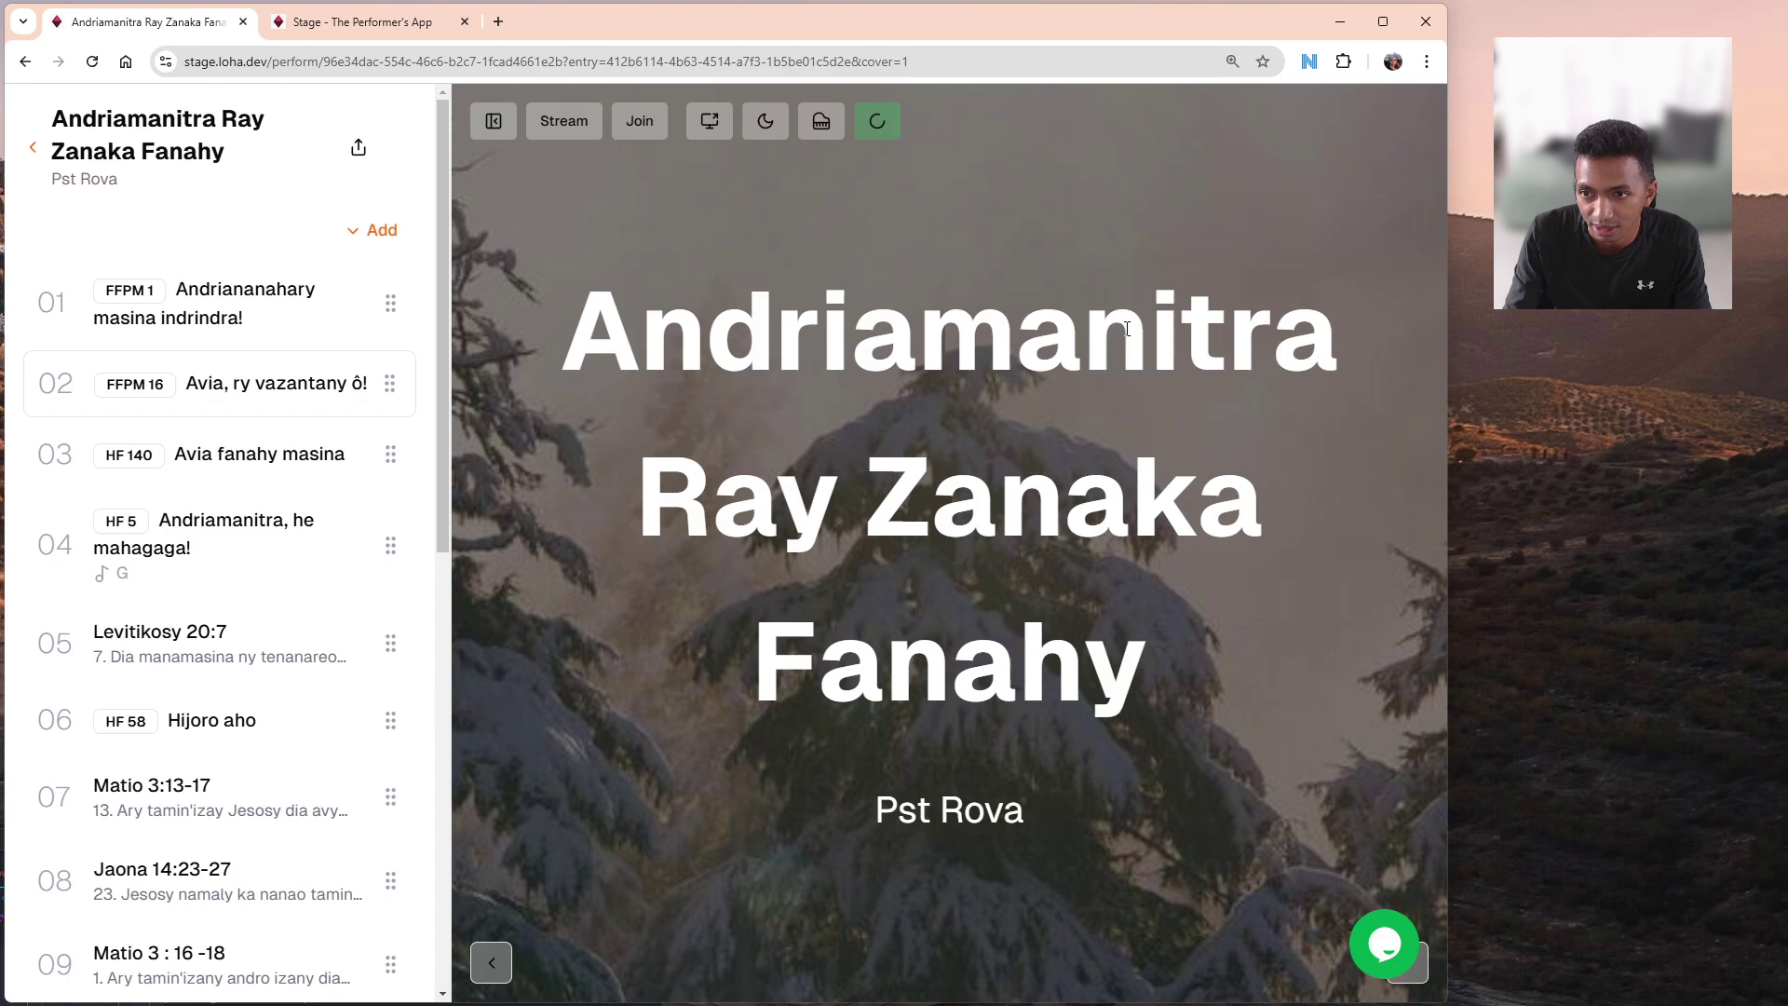
# Close the cover, leave perform mode and look through the entries of the show "Andriamanitra Ray Zanaka Fanahy".
pyautogui.click(876, 121)
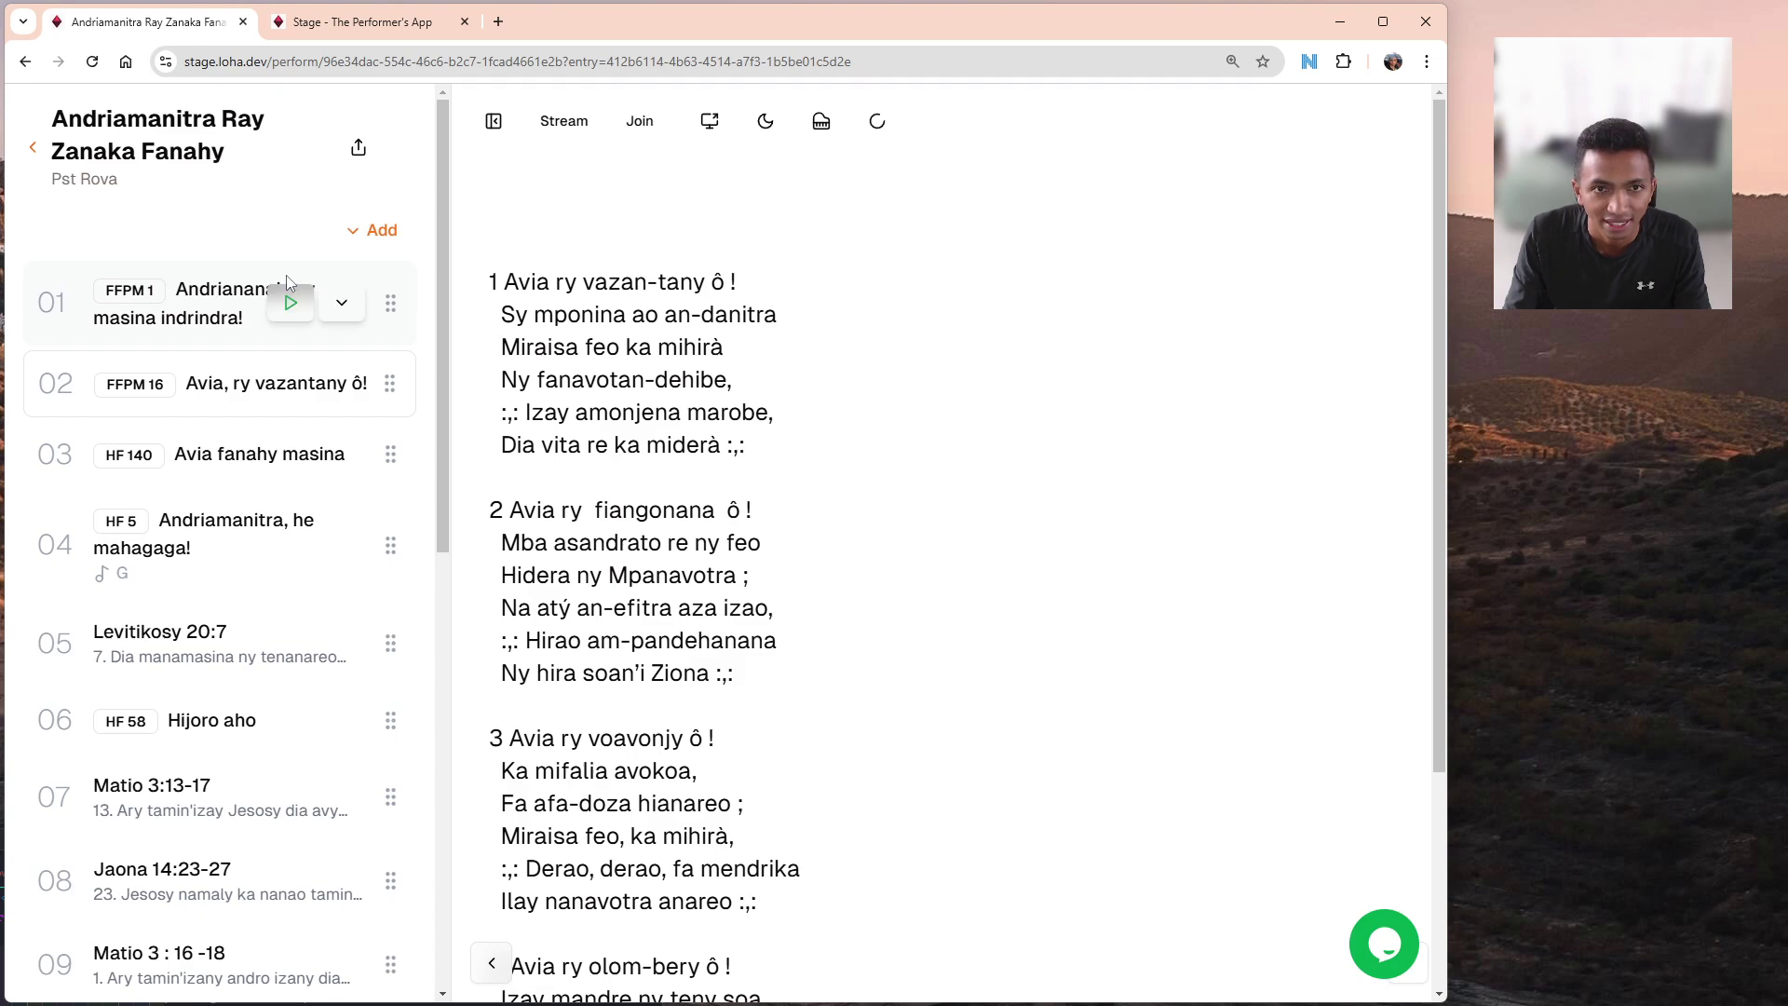
pyautogui.click(36, 151)
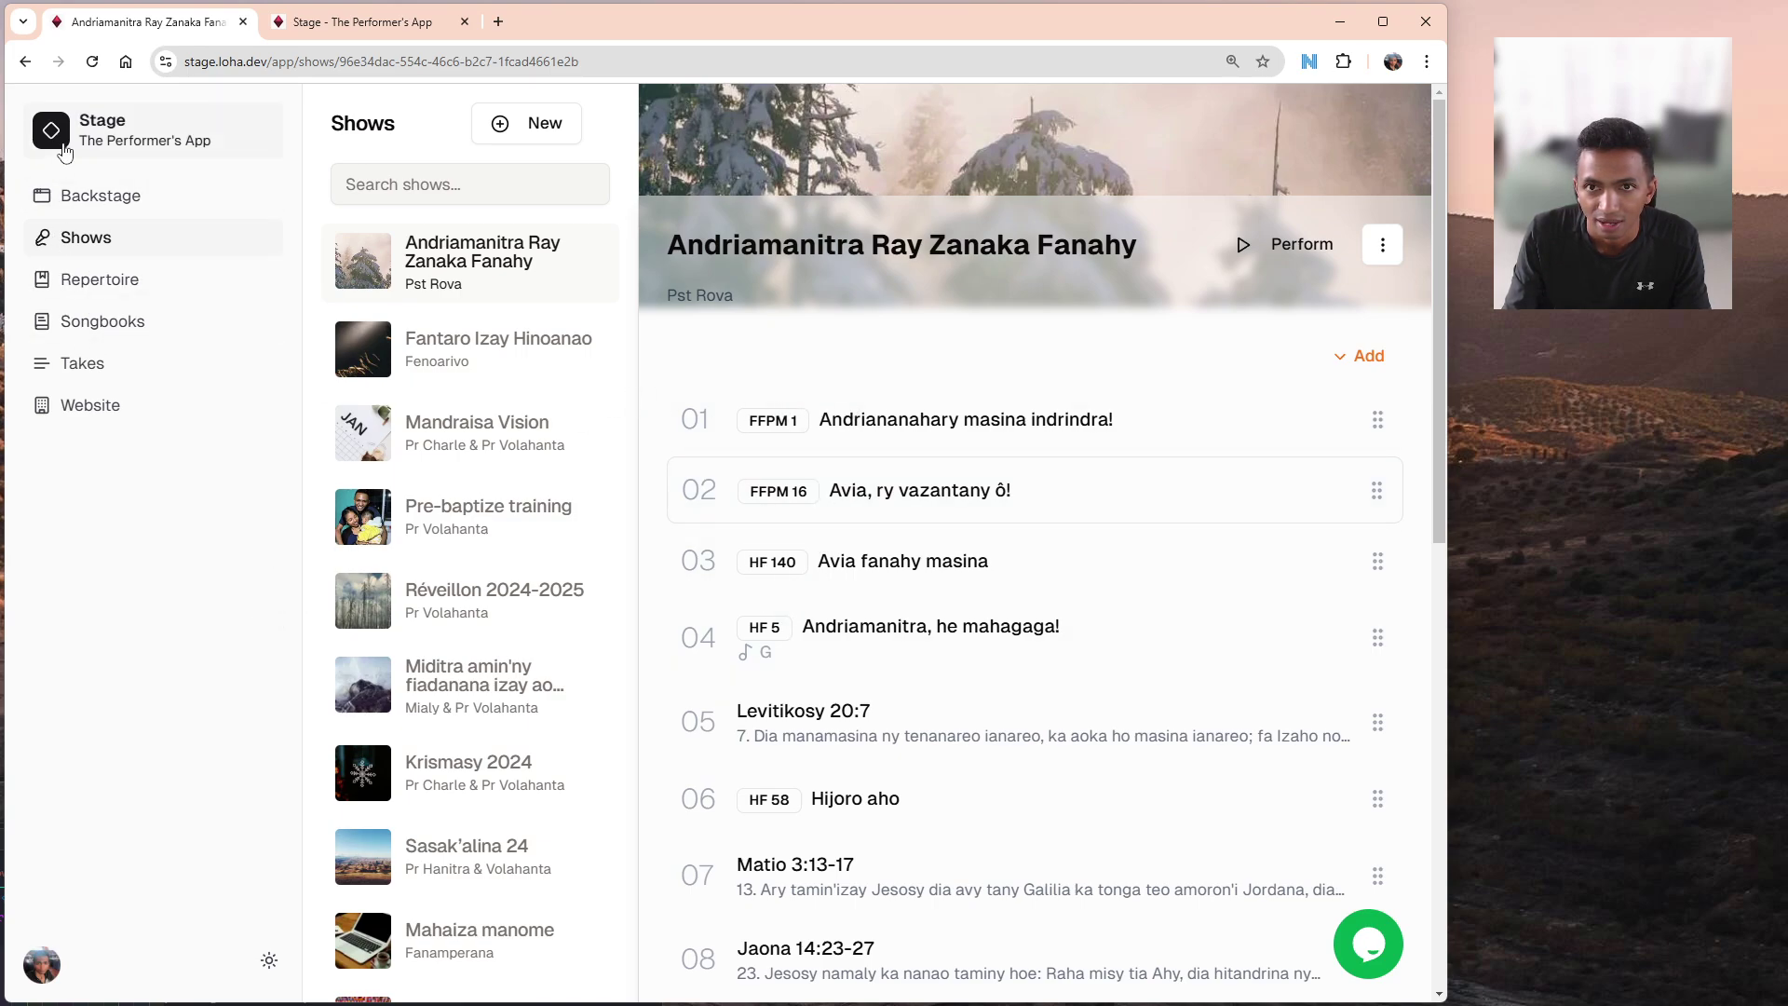
pyautogui.scroll(-7, 1068, 674)
pyautogui.scroll(7, 894, 484)
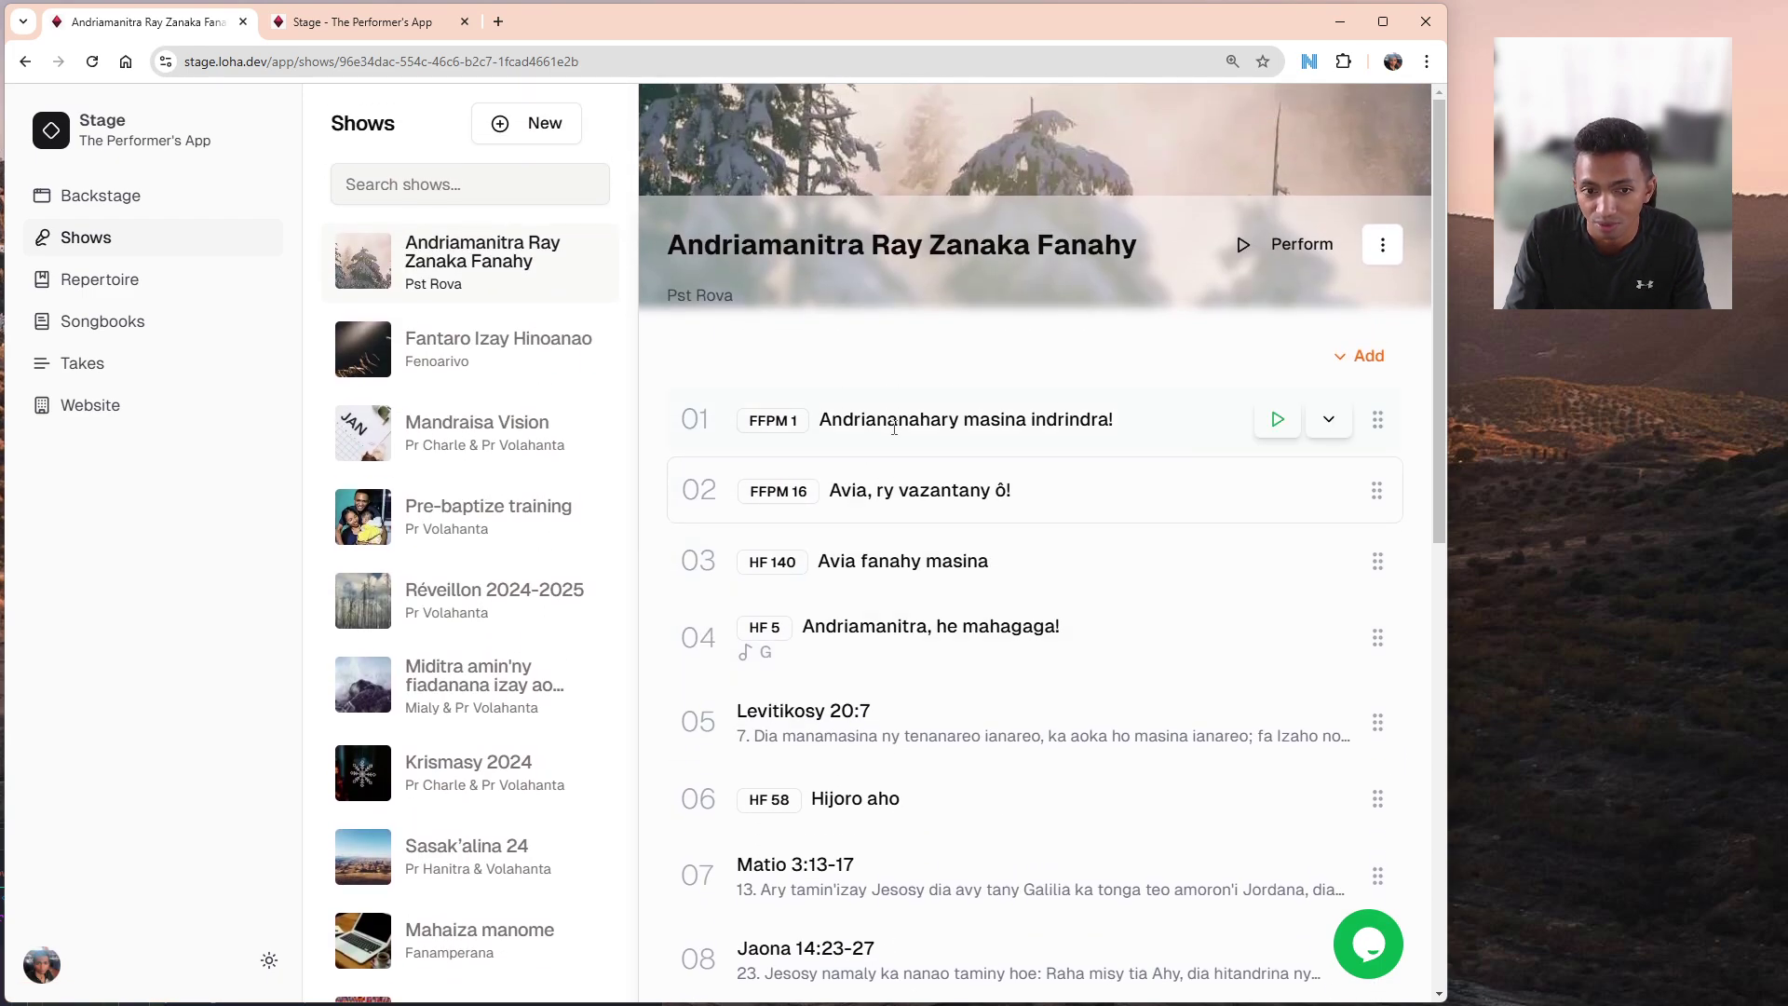
pyautogui.scroll(-7, 1019, 475)
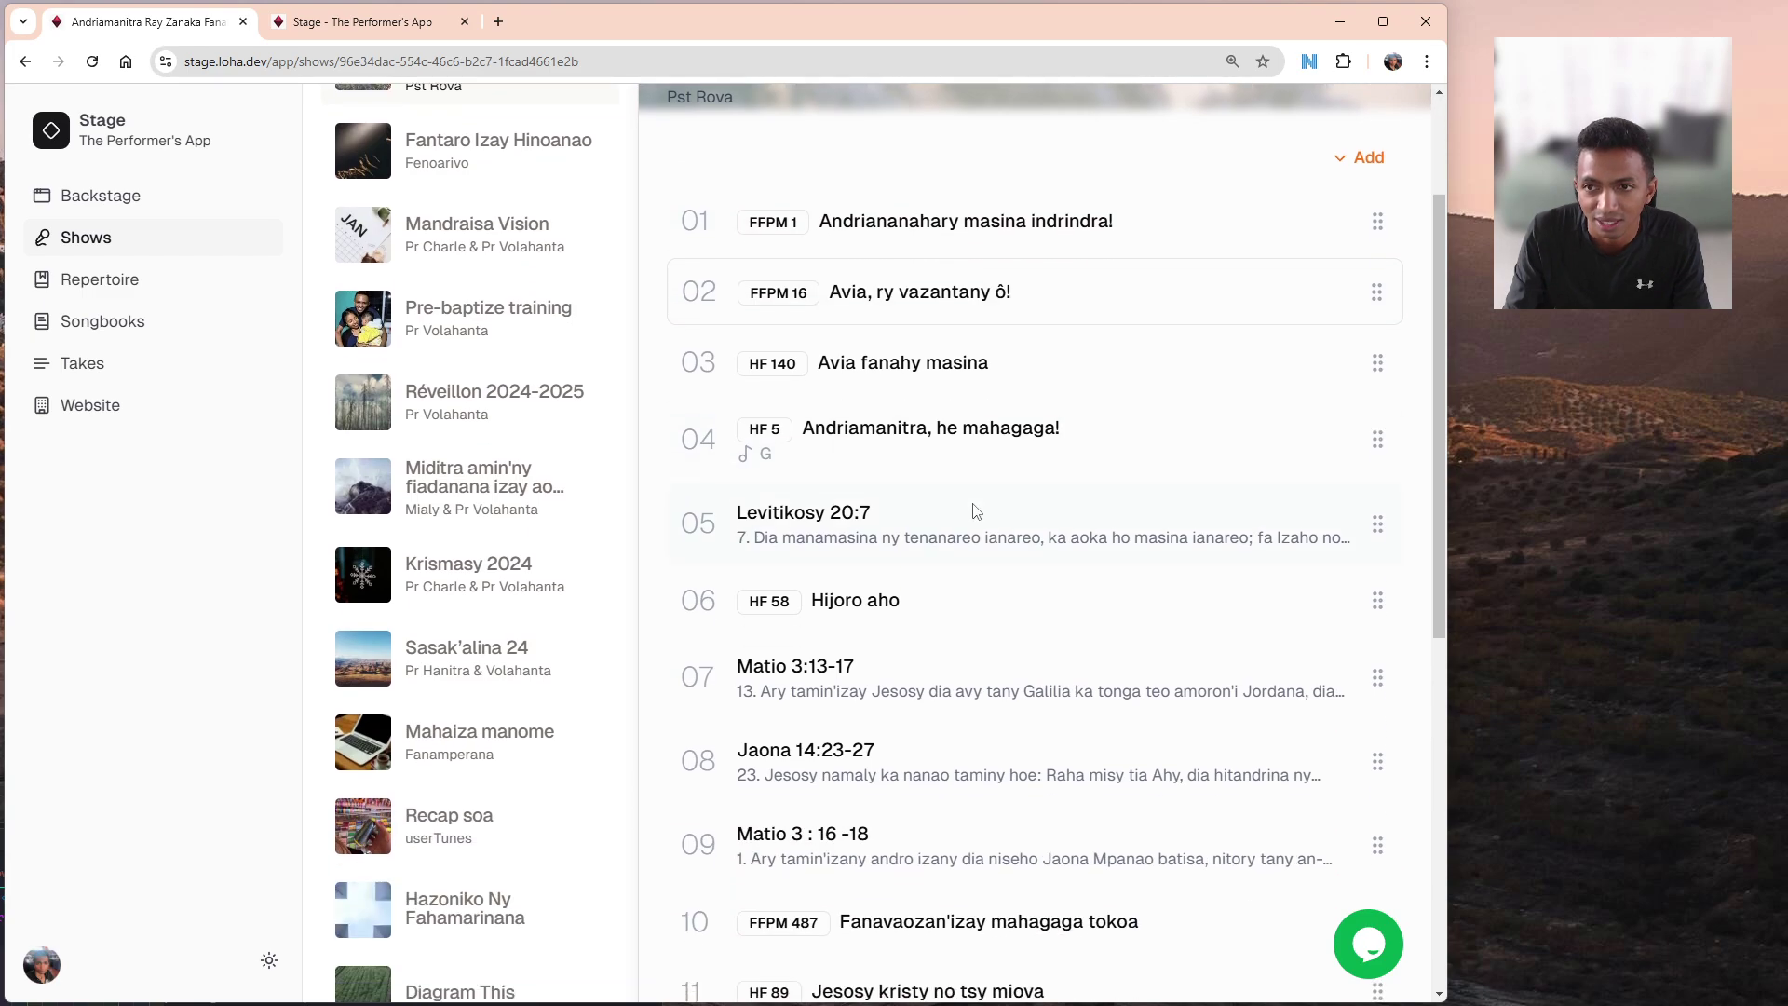
pyautogui.scroll(4, 973, 507)
pyautogui.scroll(3, 976, 511)
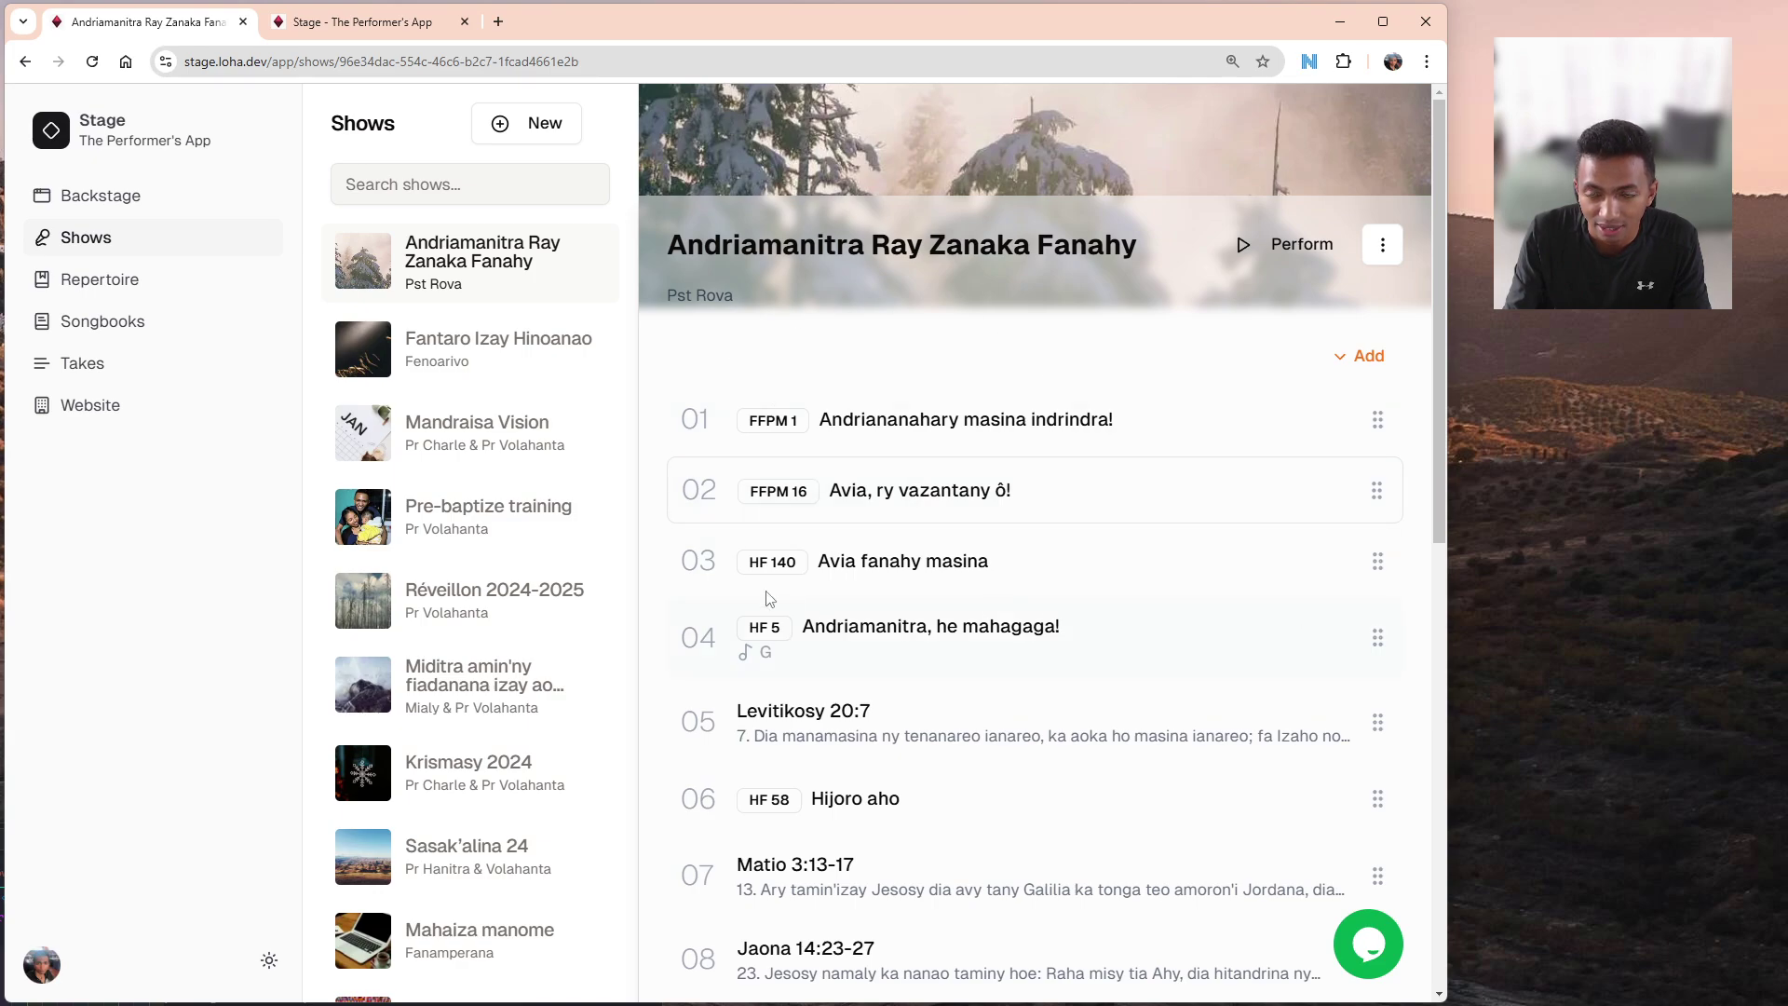
pyautogui.scroll(-3, 447, 484)
pyautogui.scroll(3, 457, 606)
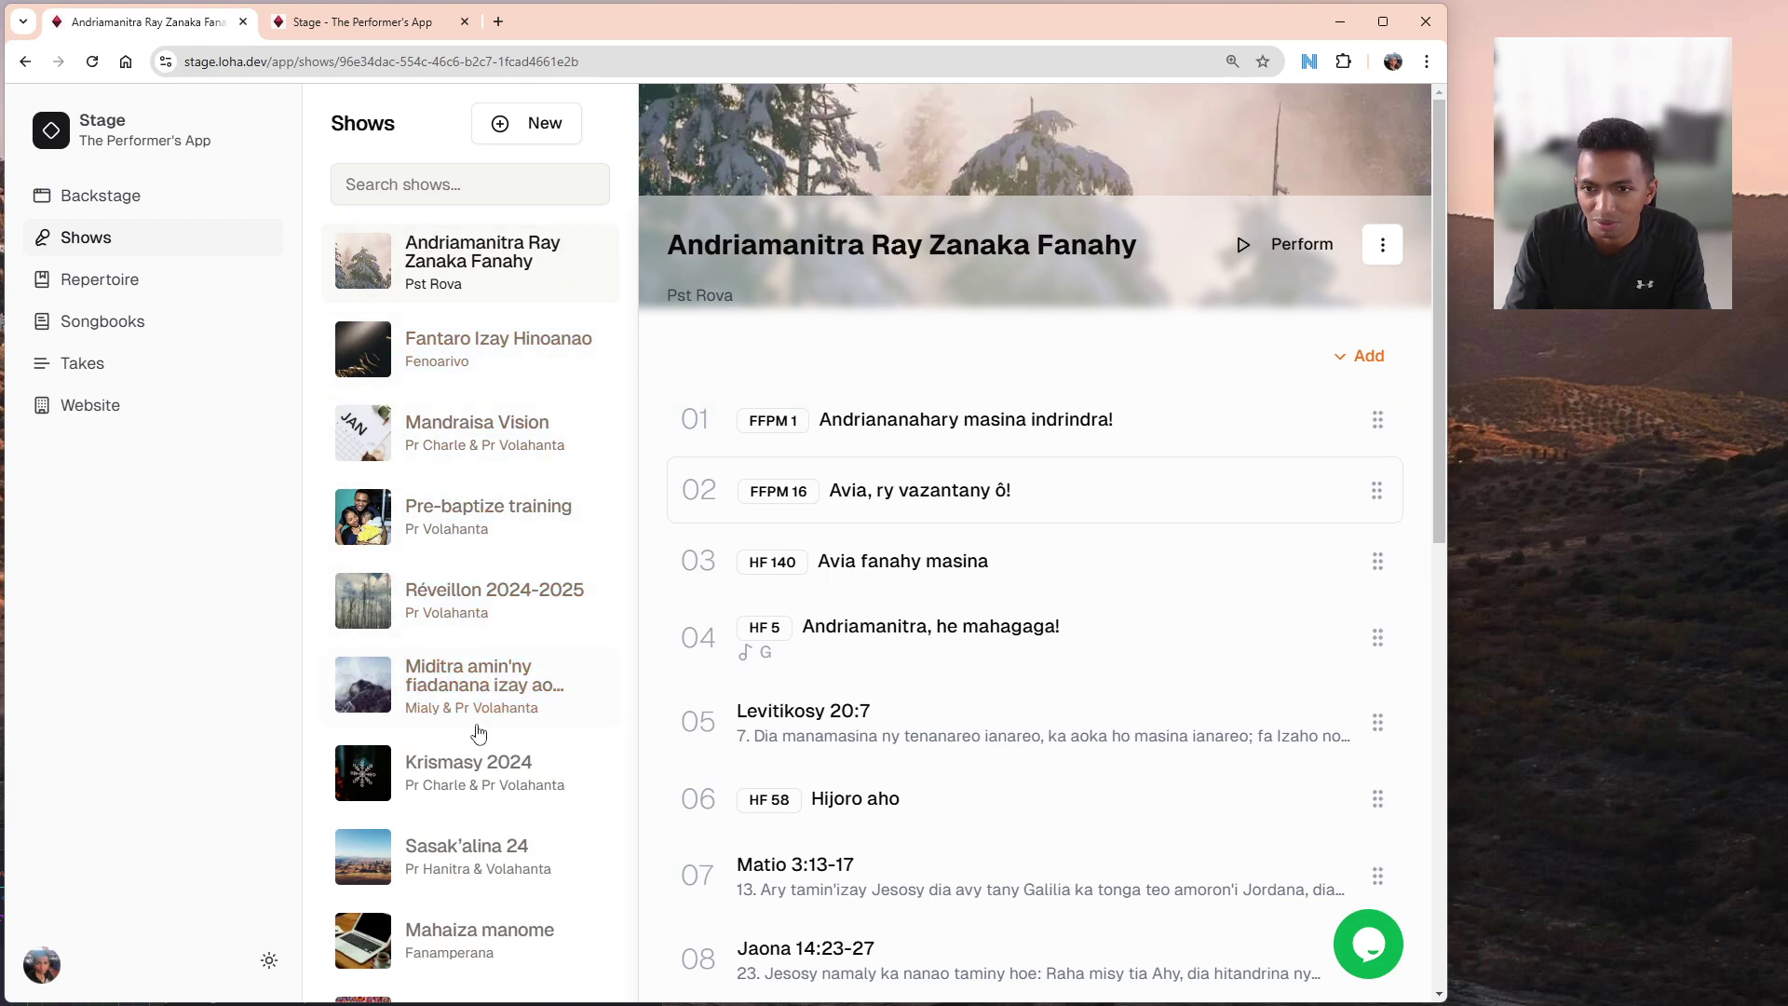
pyautogui.scroll(-2, 470, 728)
# Go to the public Stage website and open its Pricing page.
pyautogui.click(103, 326)
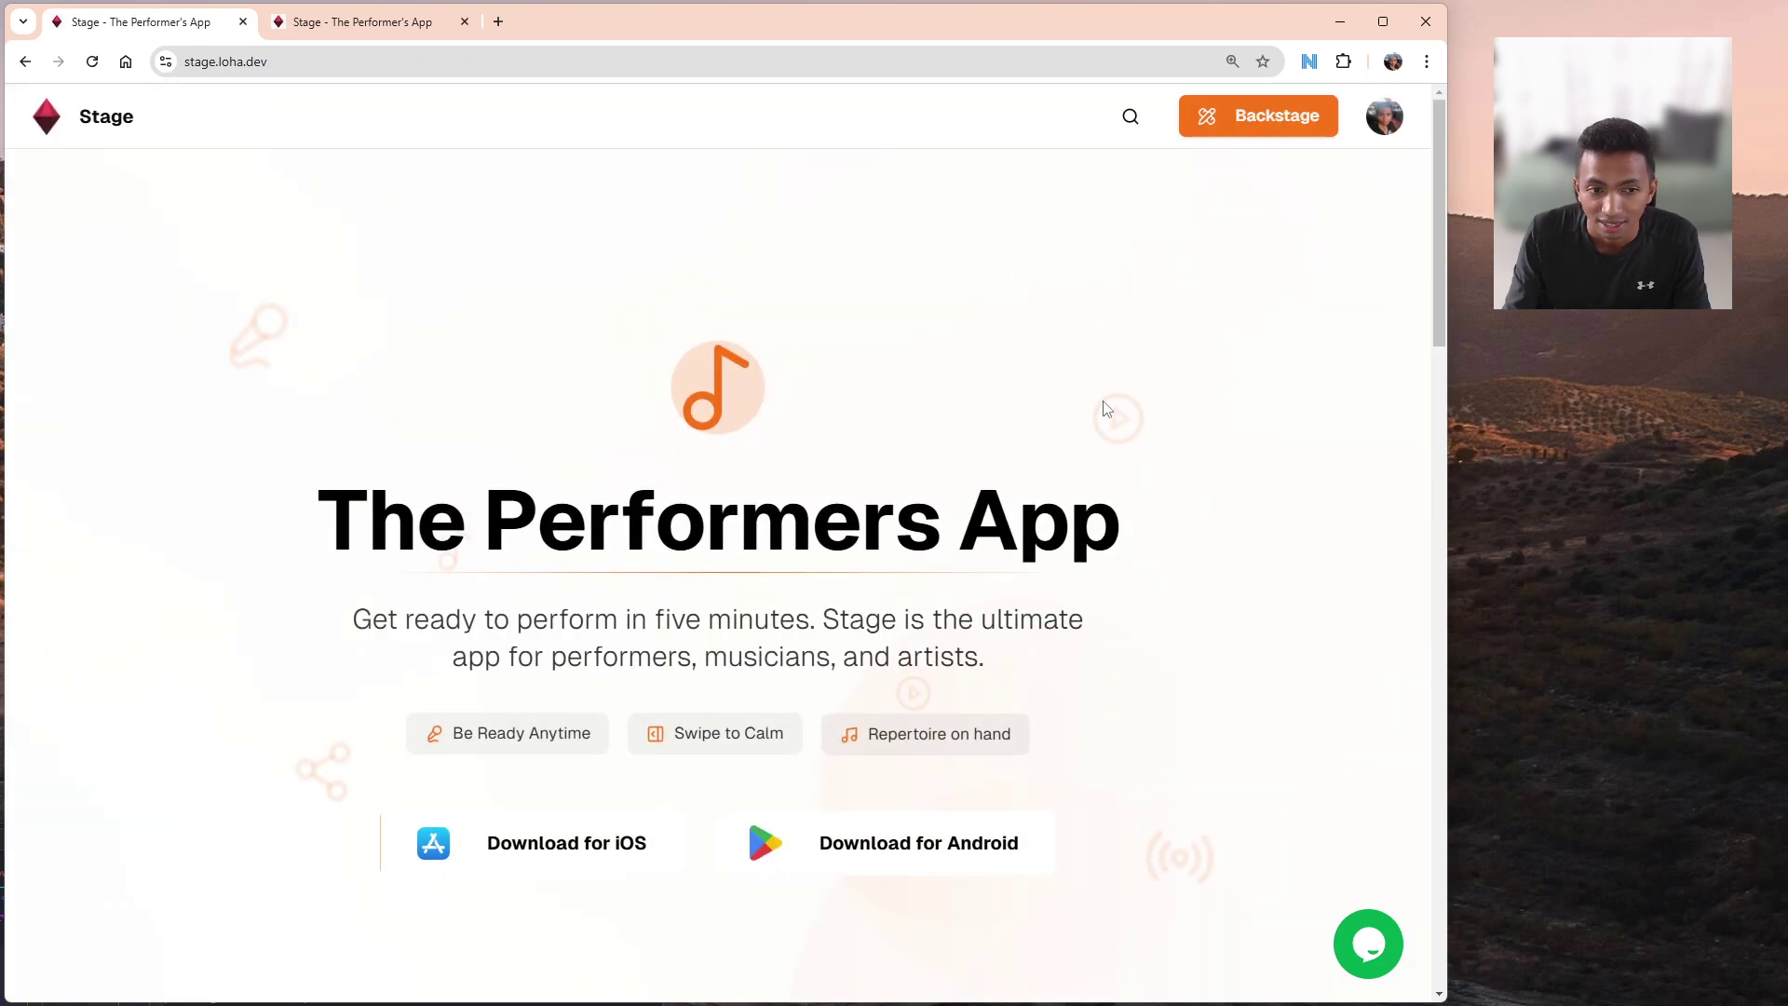
pyautogui.scroll(-15, 1069, 758)
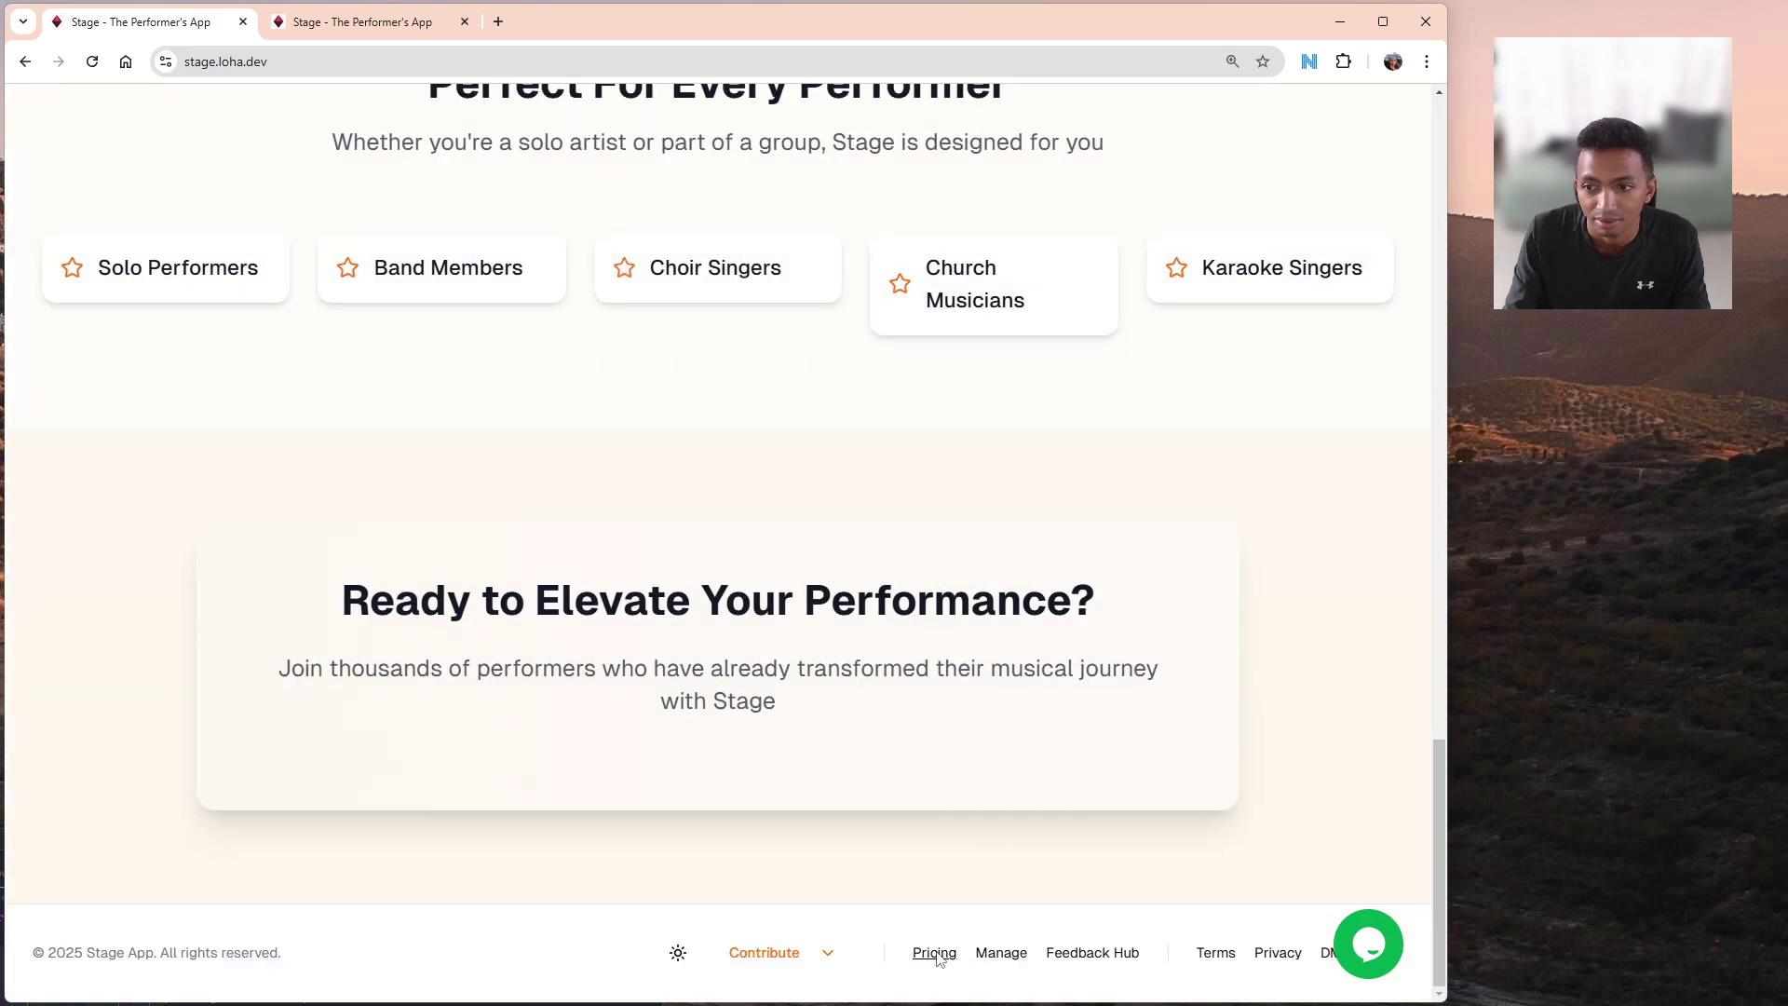
pyautogui.click(934, 953)
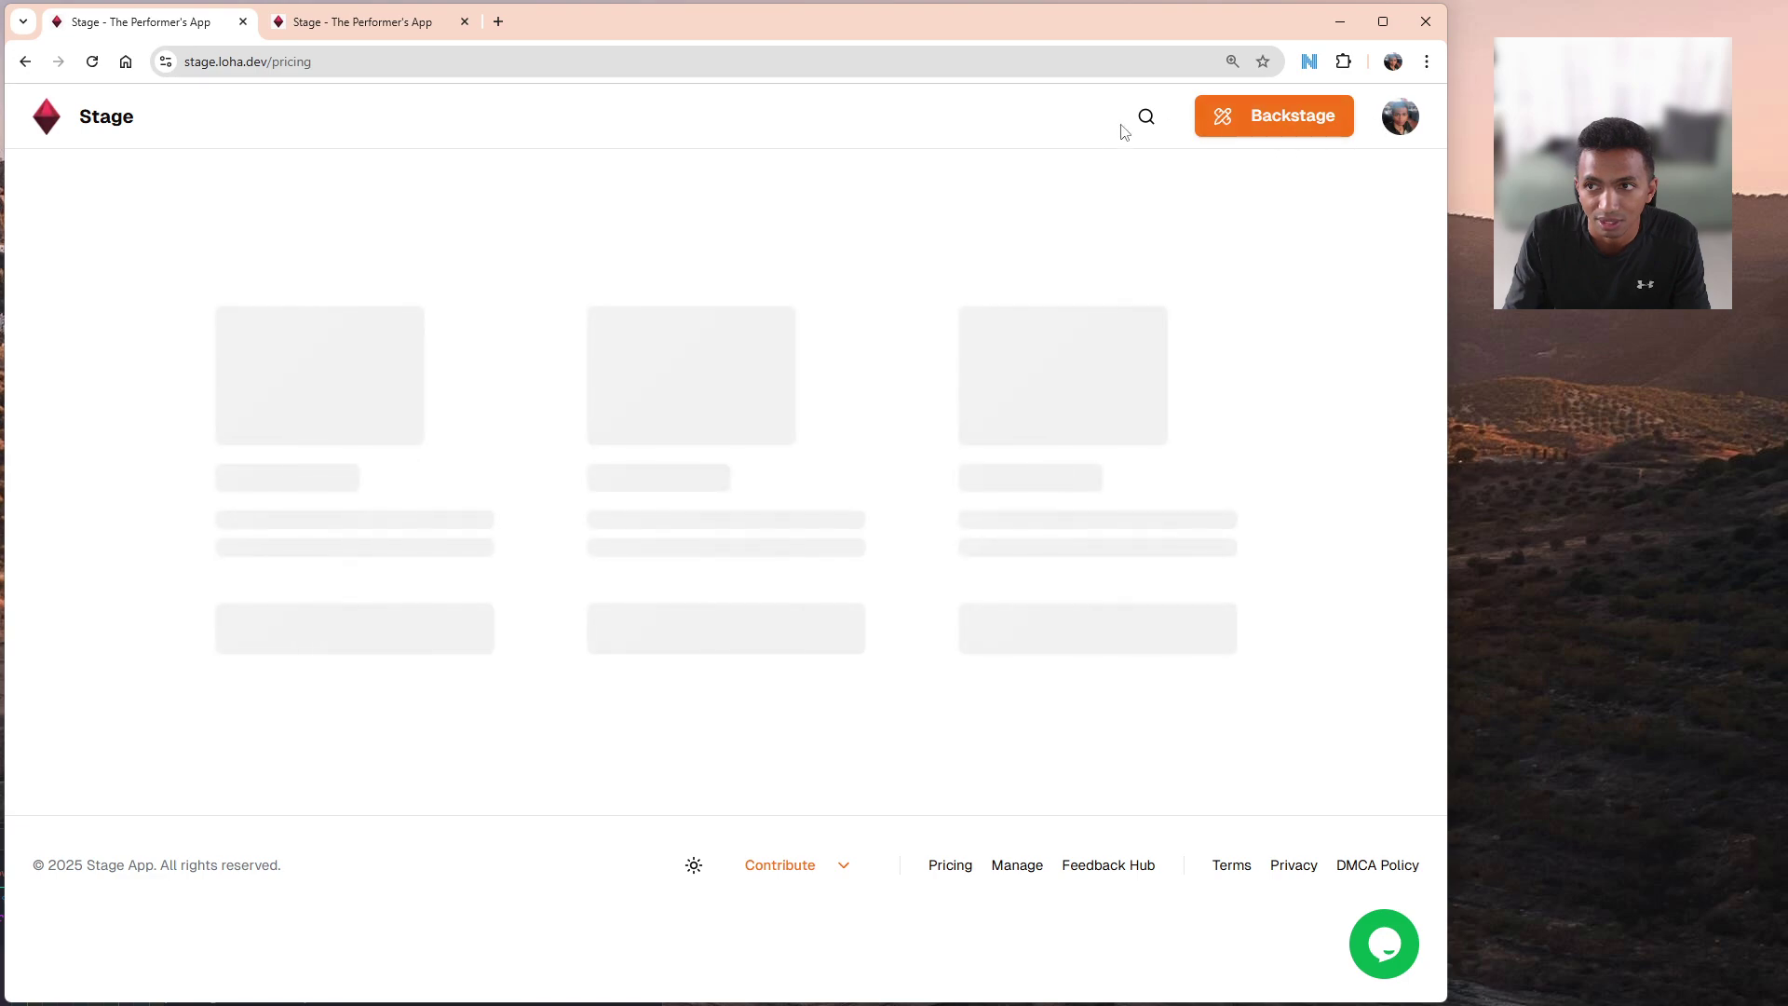
# Check the account options on the Pricing page and read the Stage+ plan's description.
pyautogui.click(1406, 112)
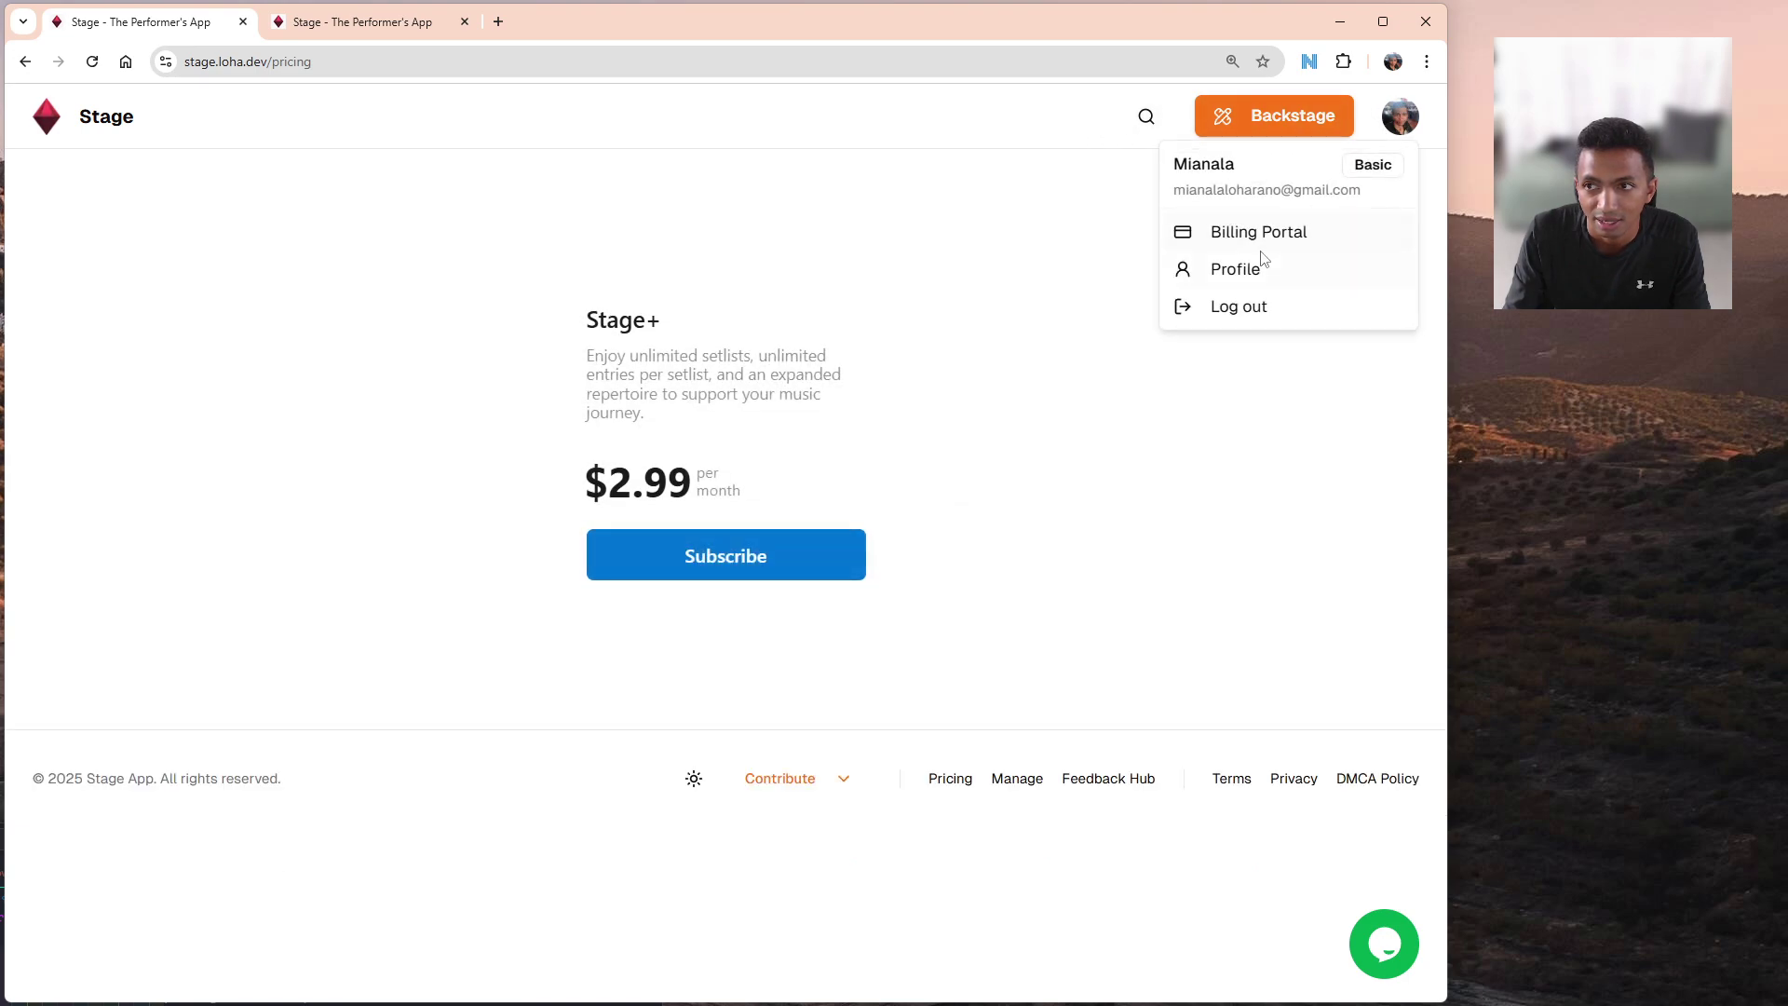
pyautogui.click(879, 315)
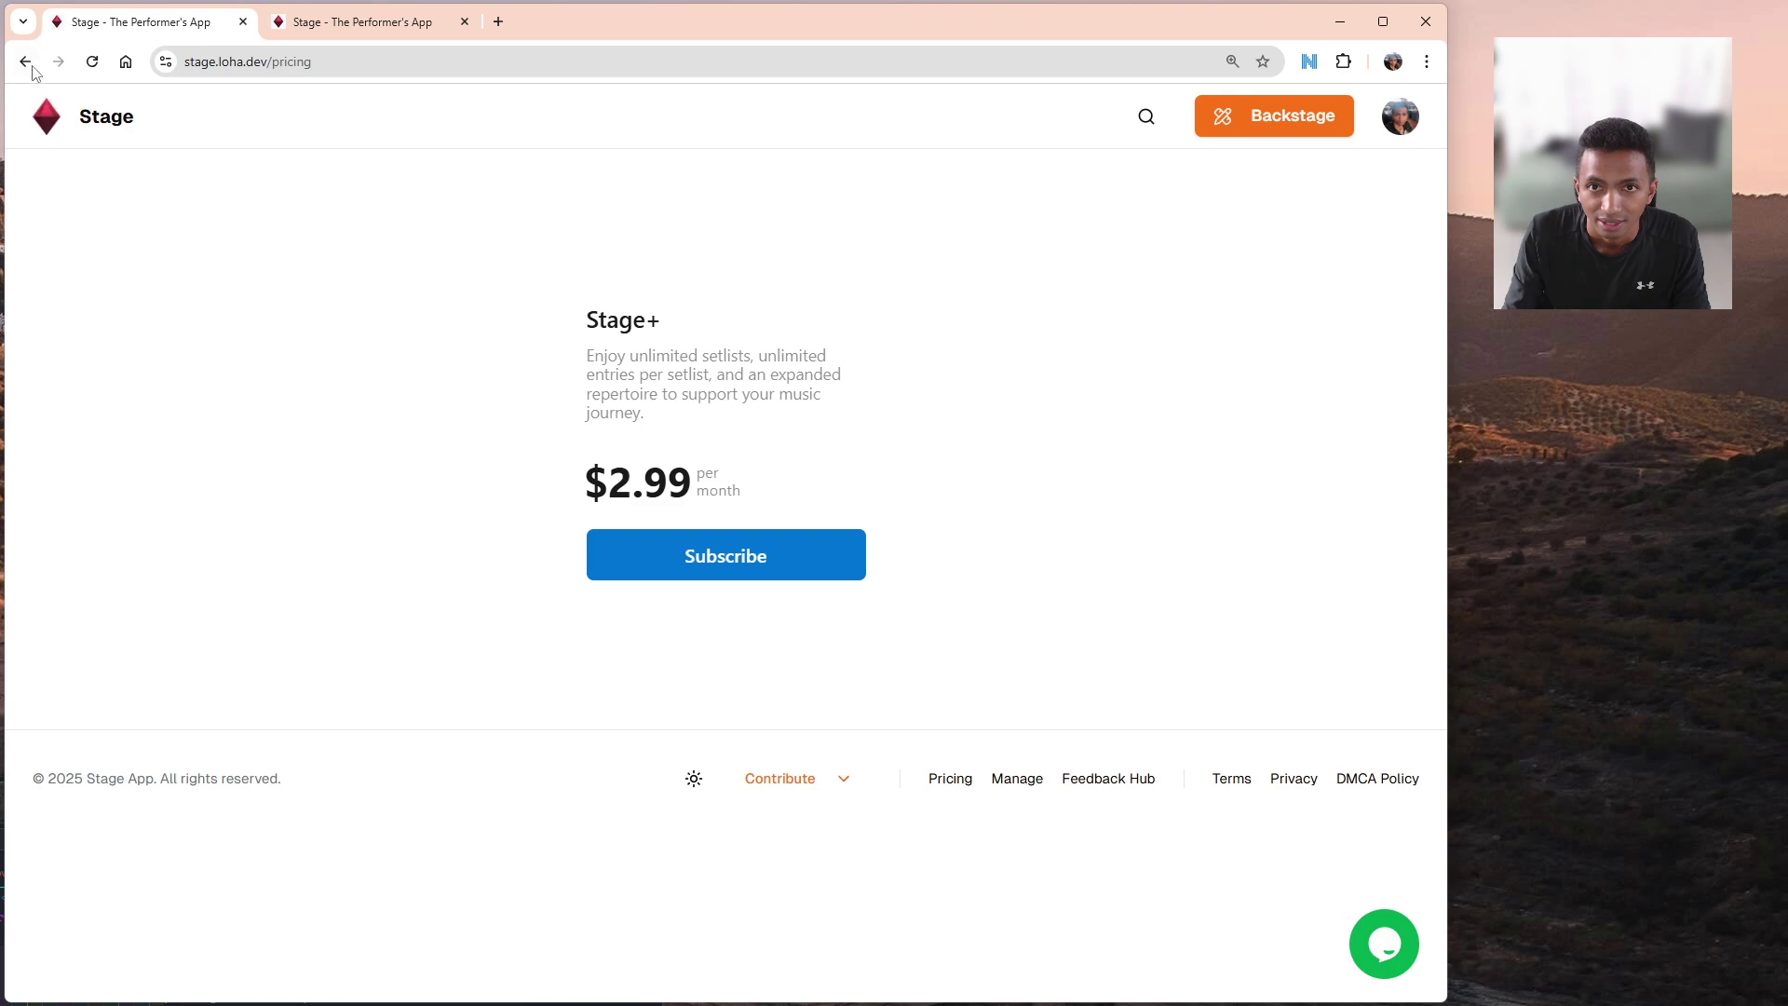
pyautogui.moveTo(683, 336); pyautogui.dragTo(773, 401)
pyautogui.click(754, 418)
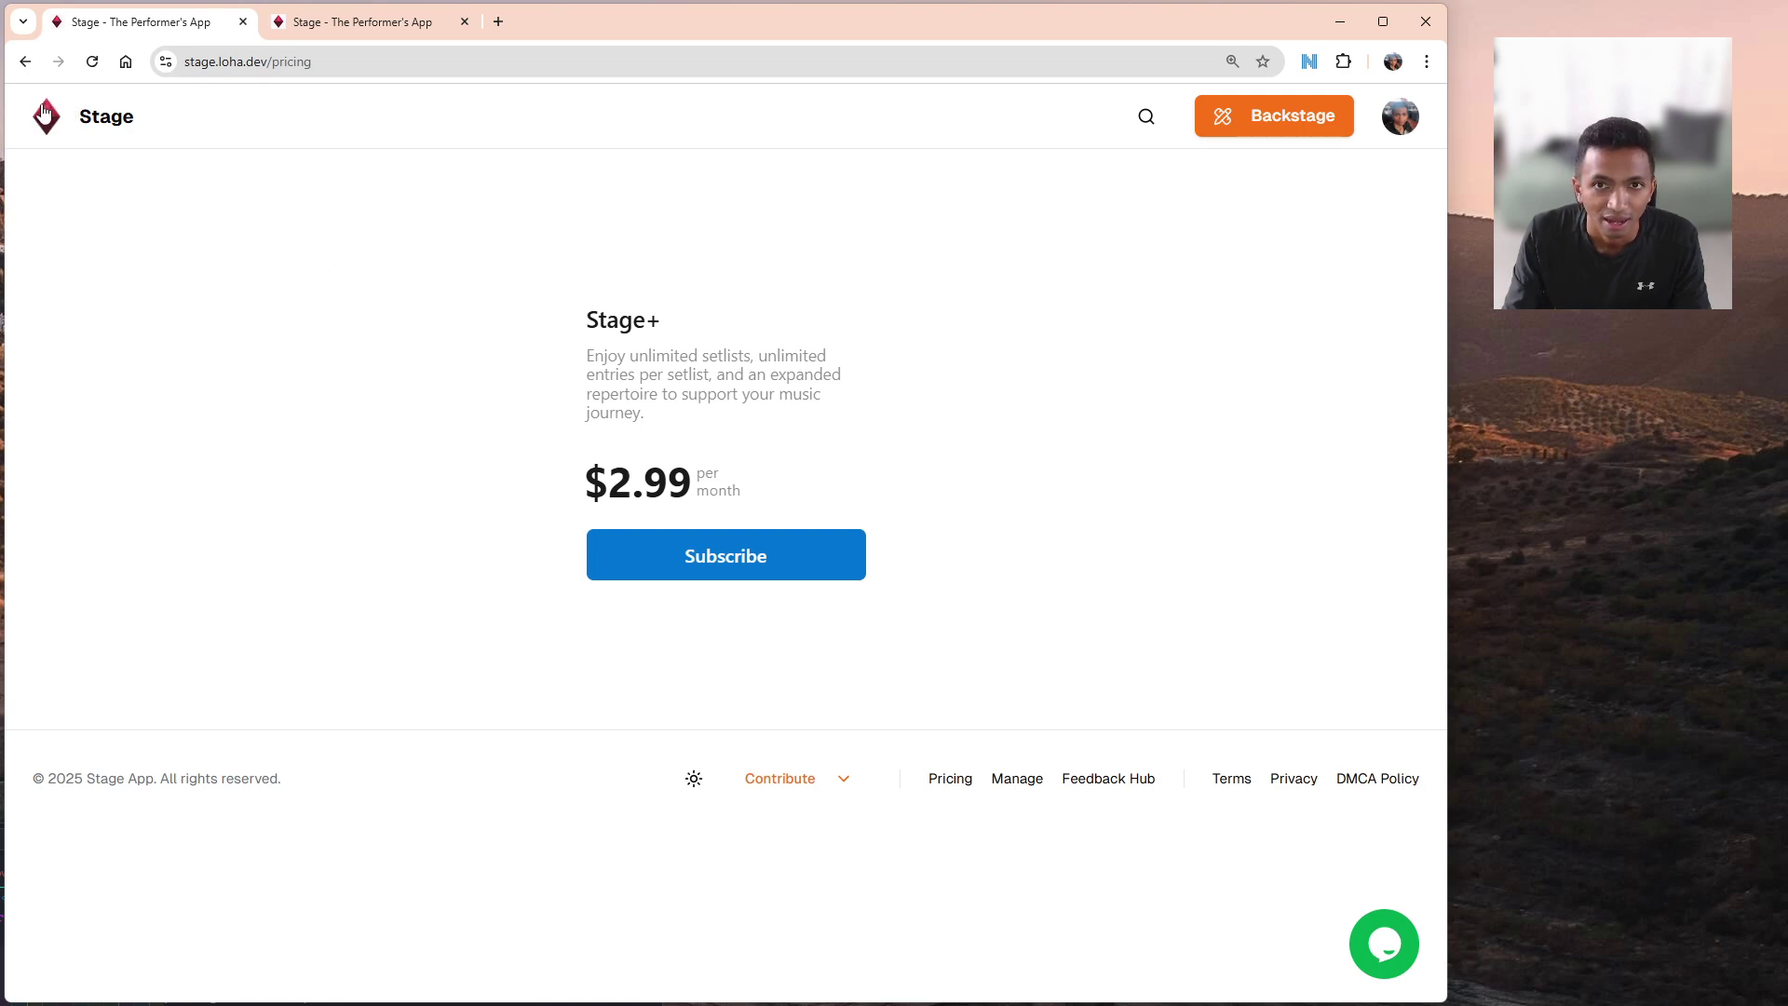
# Return to the website's home page and review "The Performers App" headline and its tagline.
pyautogui.click(25, 63)
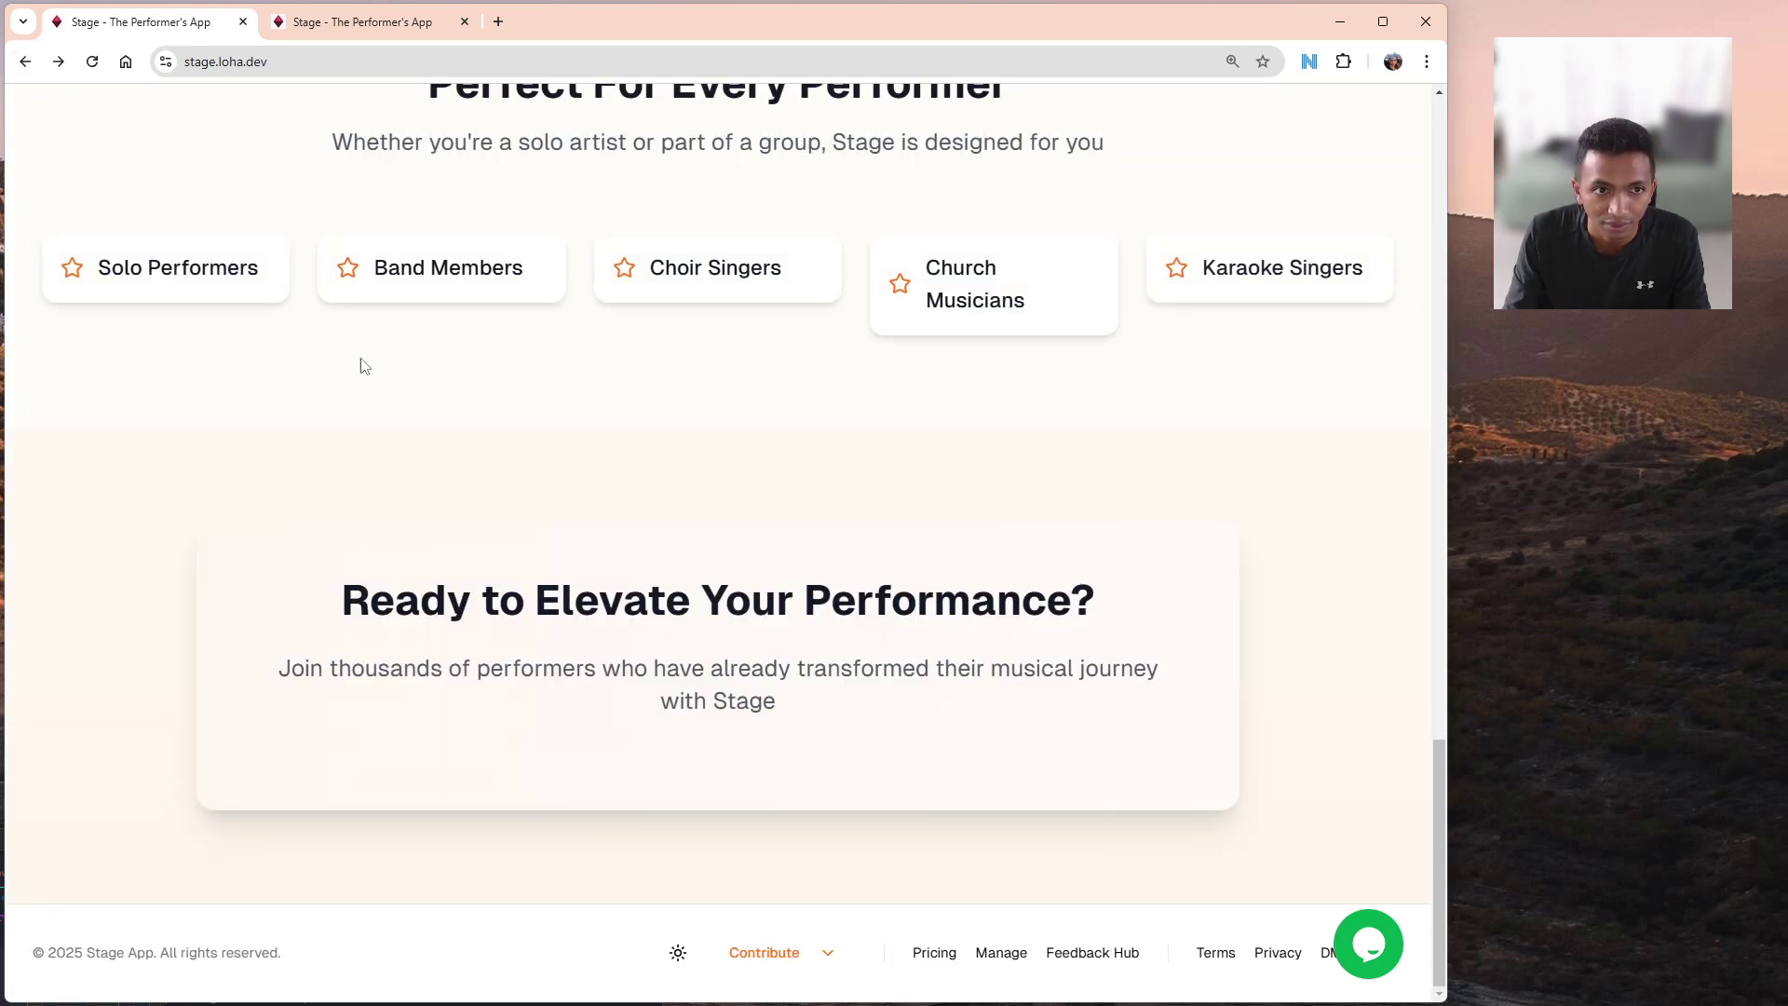
pyautogui.scroll(4, 903, 516)
pyautogui.scroll(15, 902, 518)
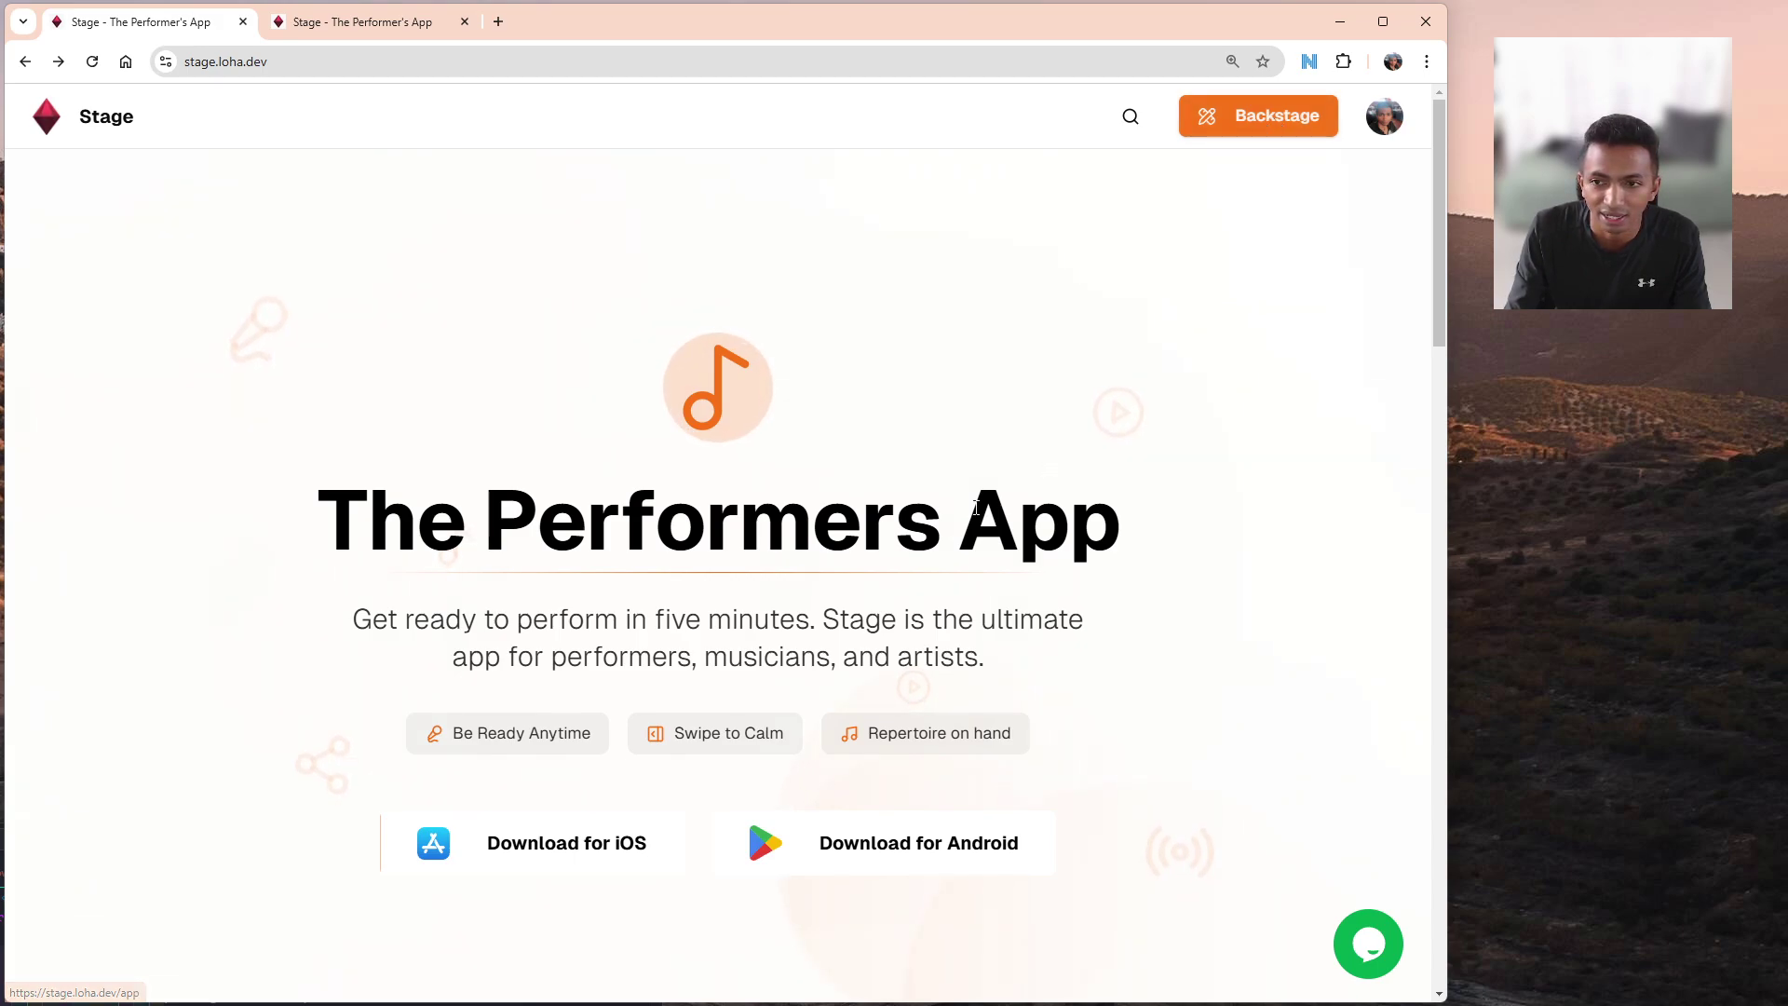
pyautogui.moveTo(533, 620); pyautogui.dragTo(832, 650)
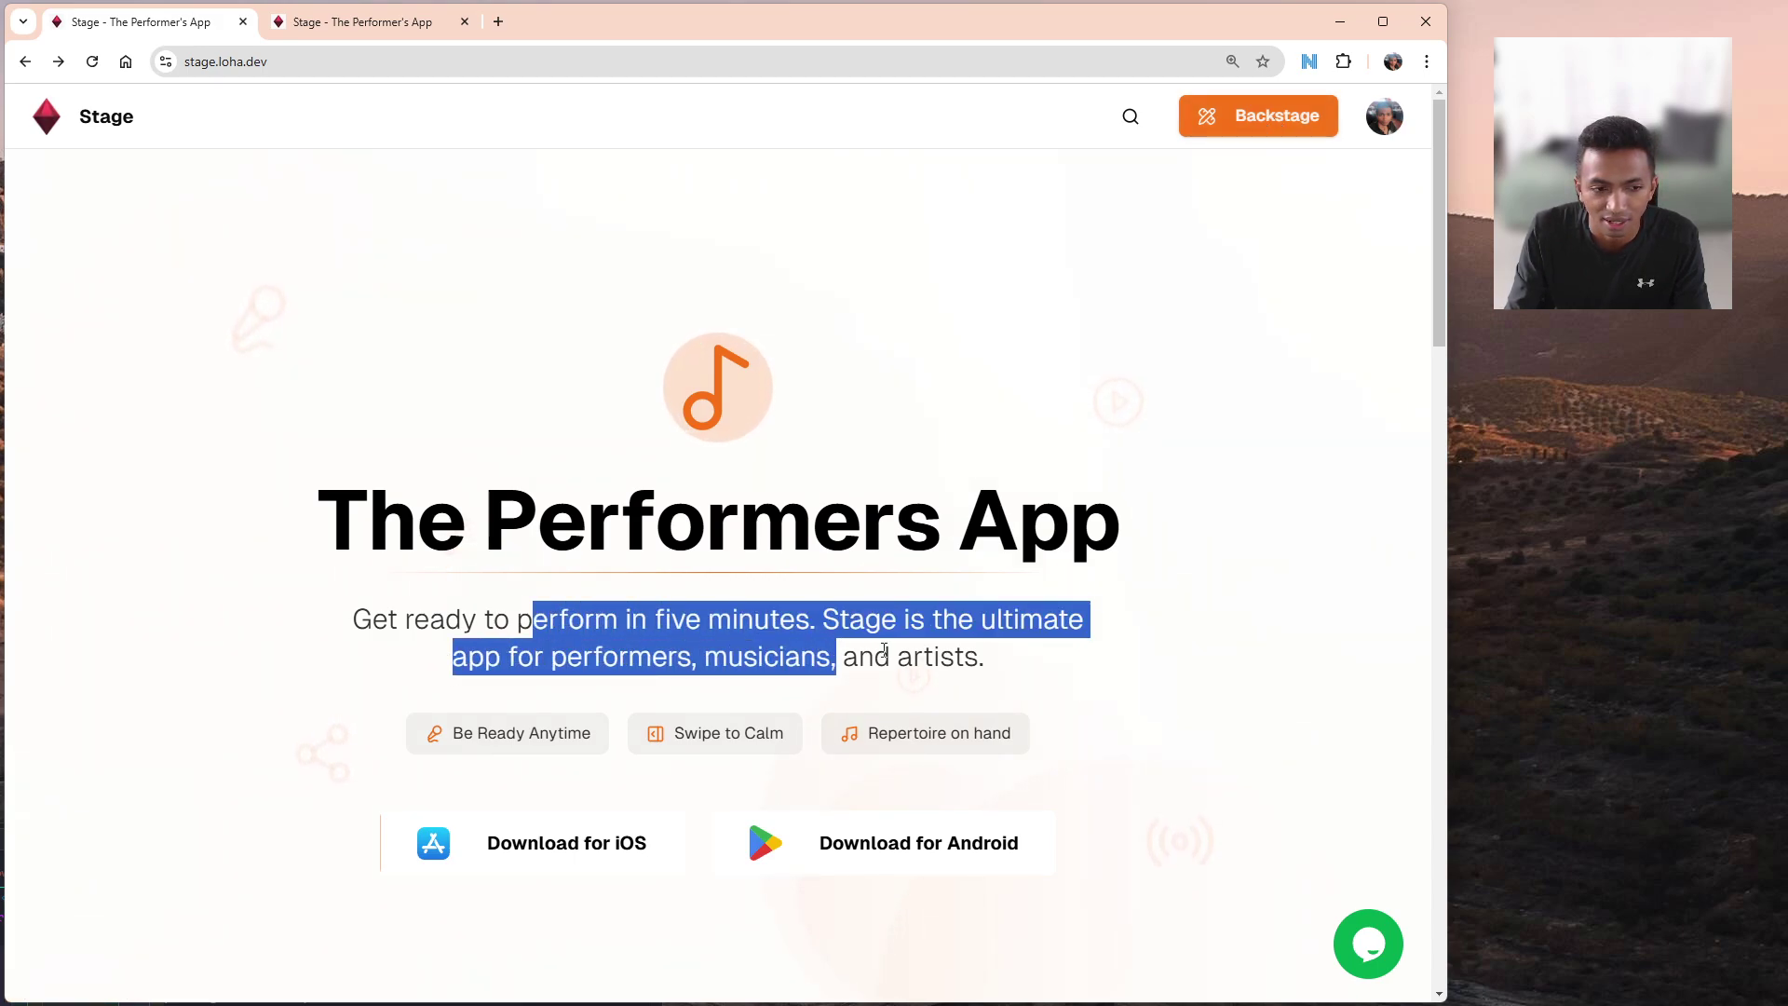
pyautogui.click(956, 539)
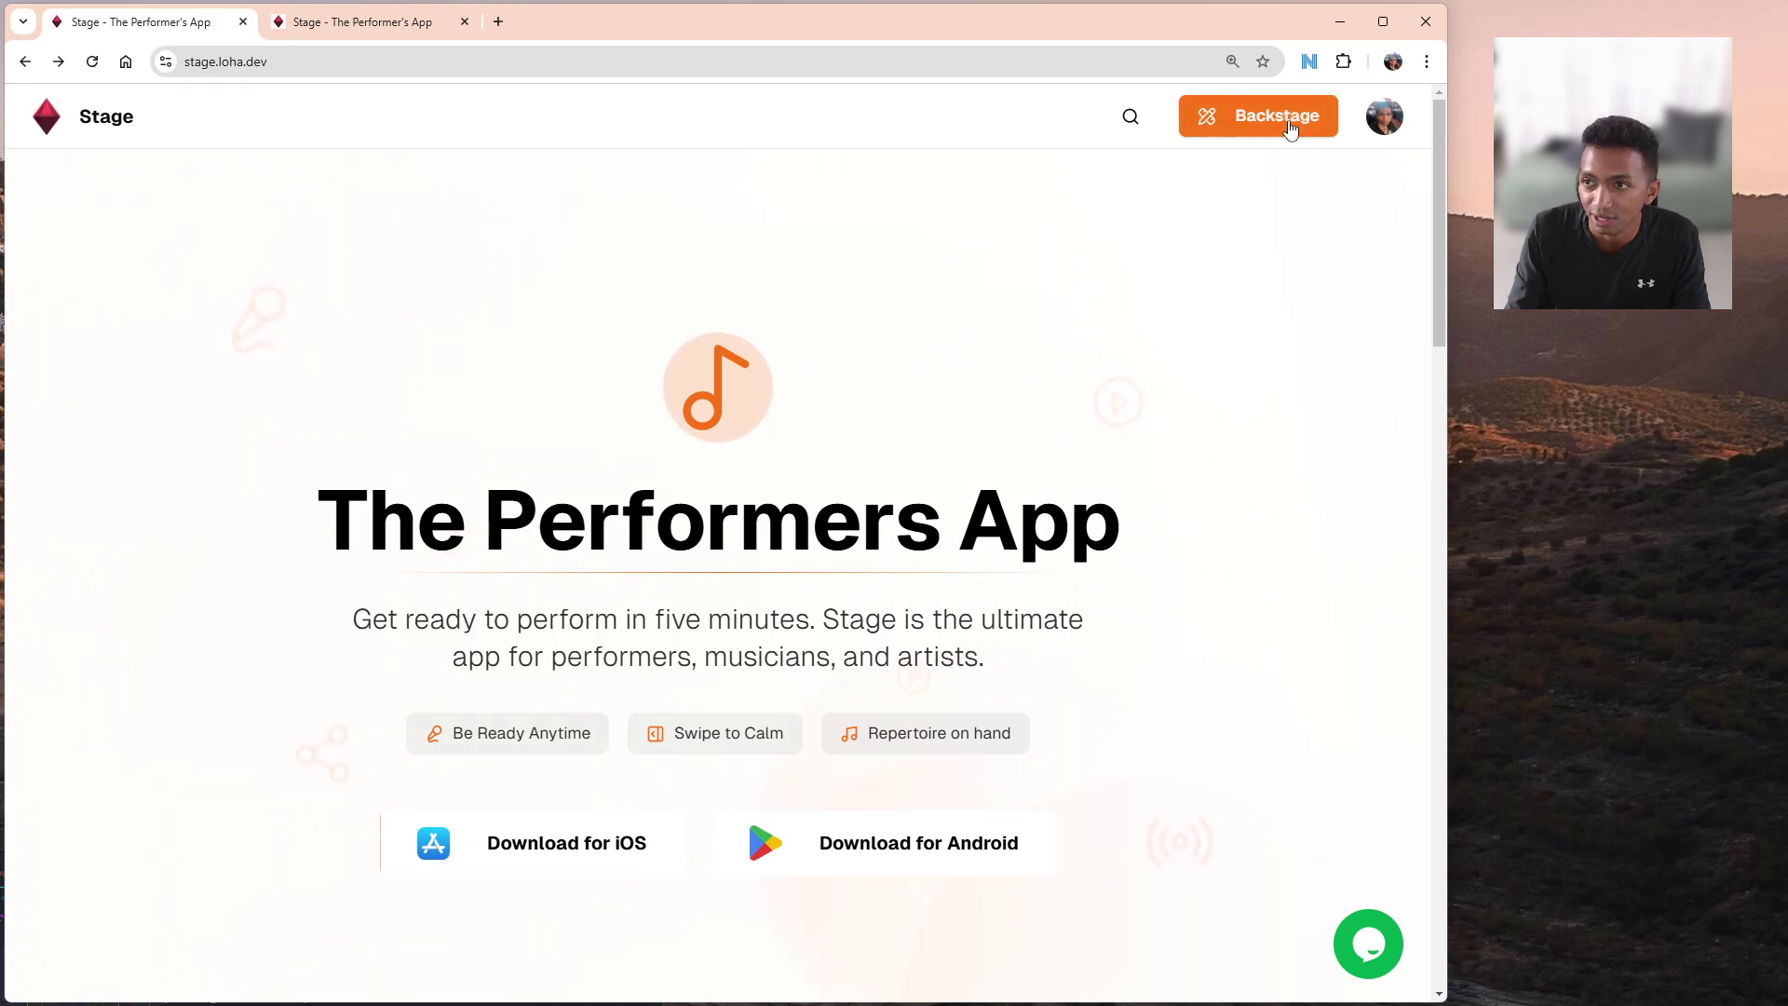
# Open the account's profile page.
pyautogui.click(1382, 118)
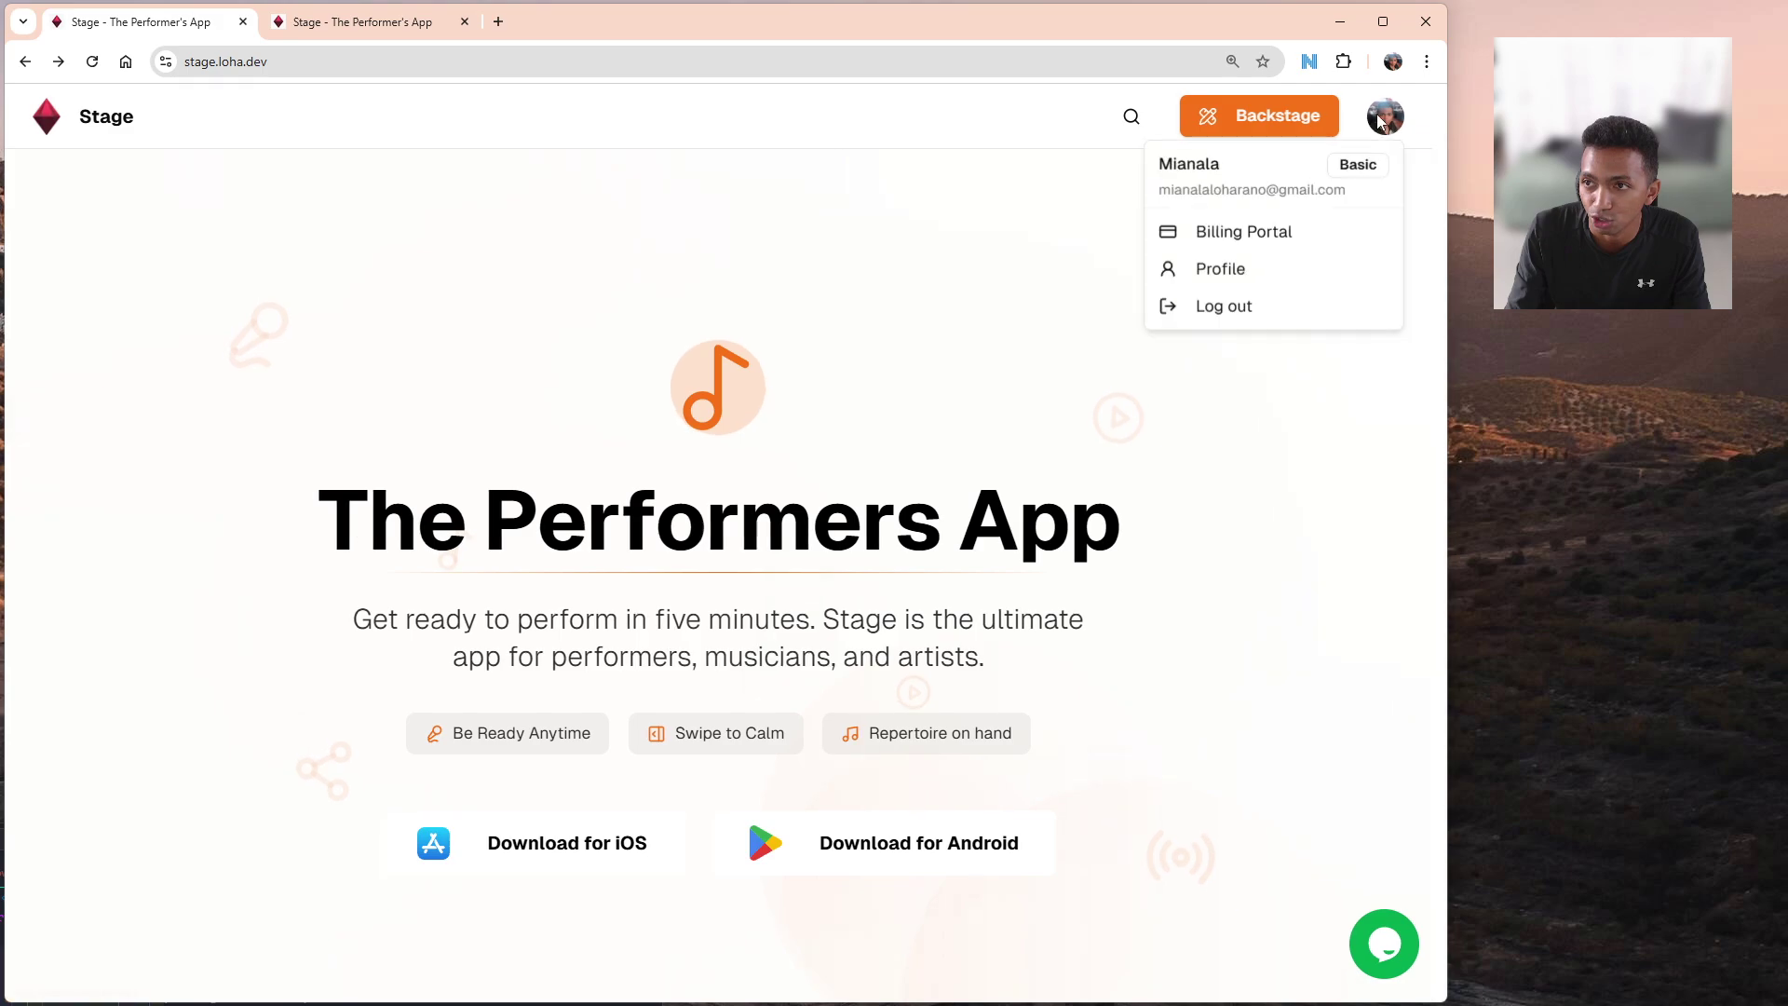
pyautogui.click(1228, 273)
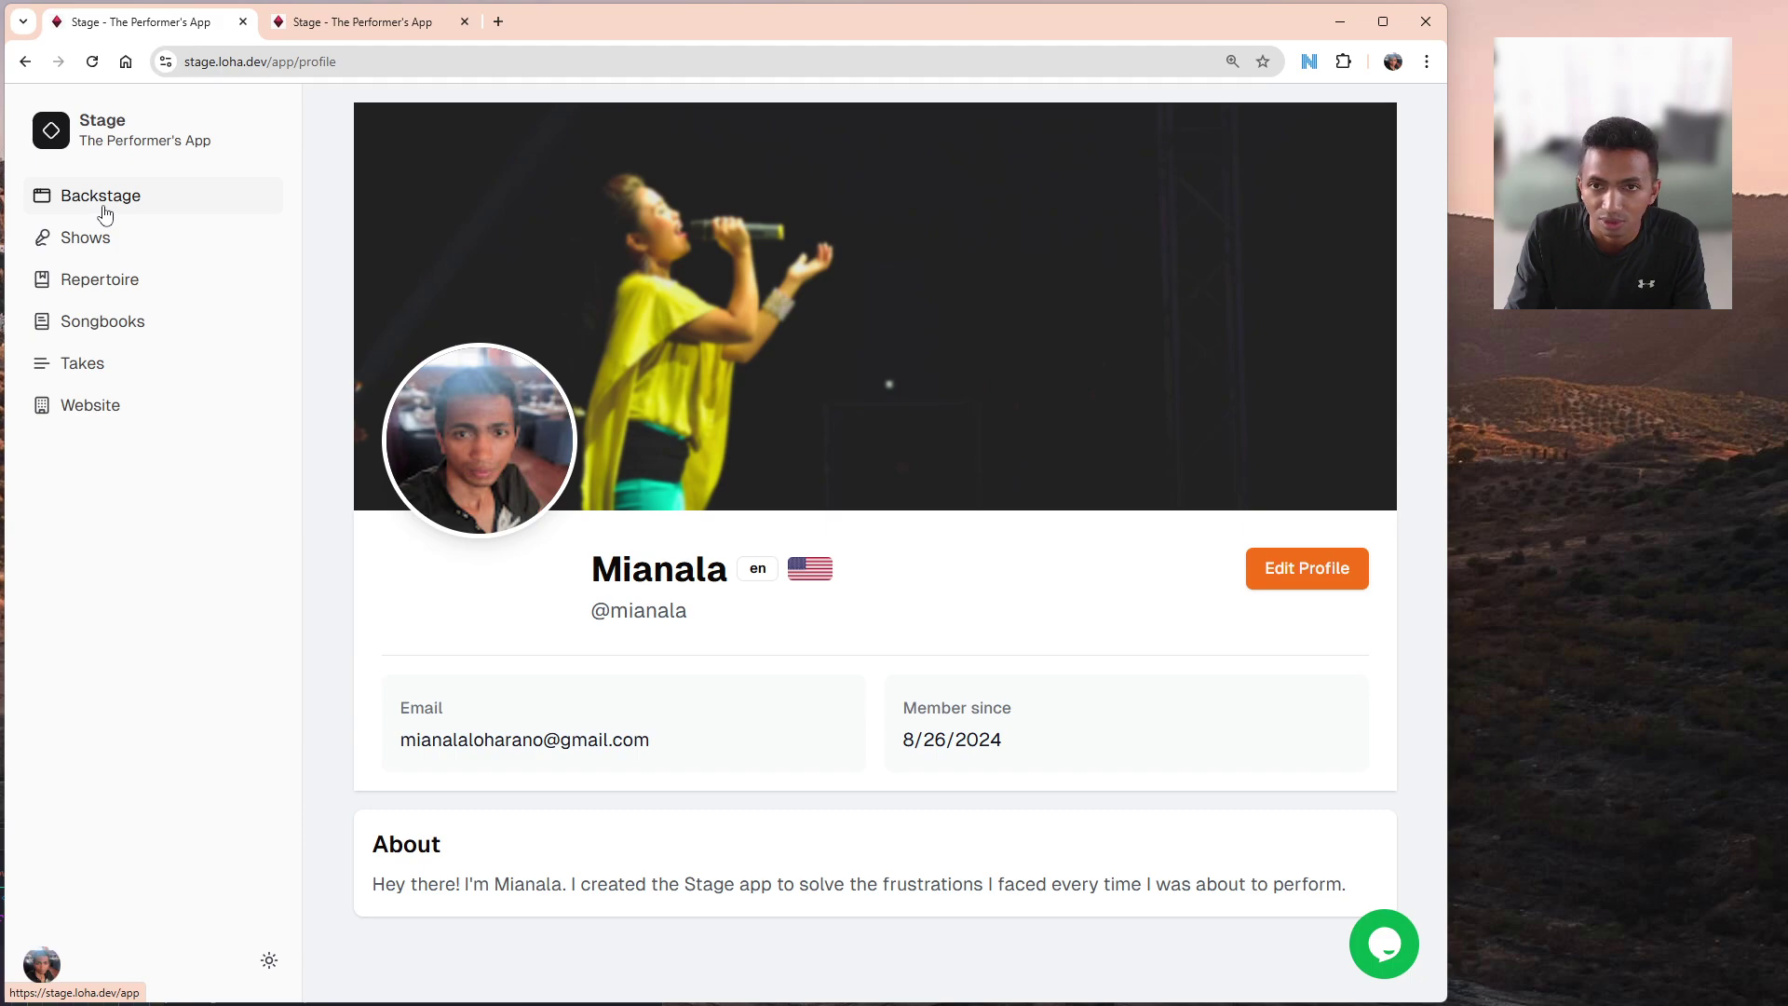
# Look through the repertoire's songs and the options for "Tiako Ianao", and return to the Backstage overview.
pyautogui.click(129, 287)
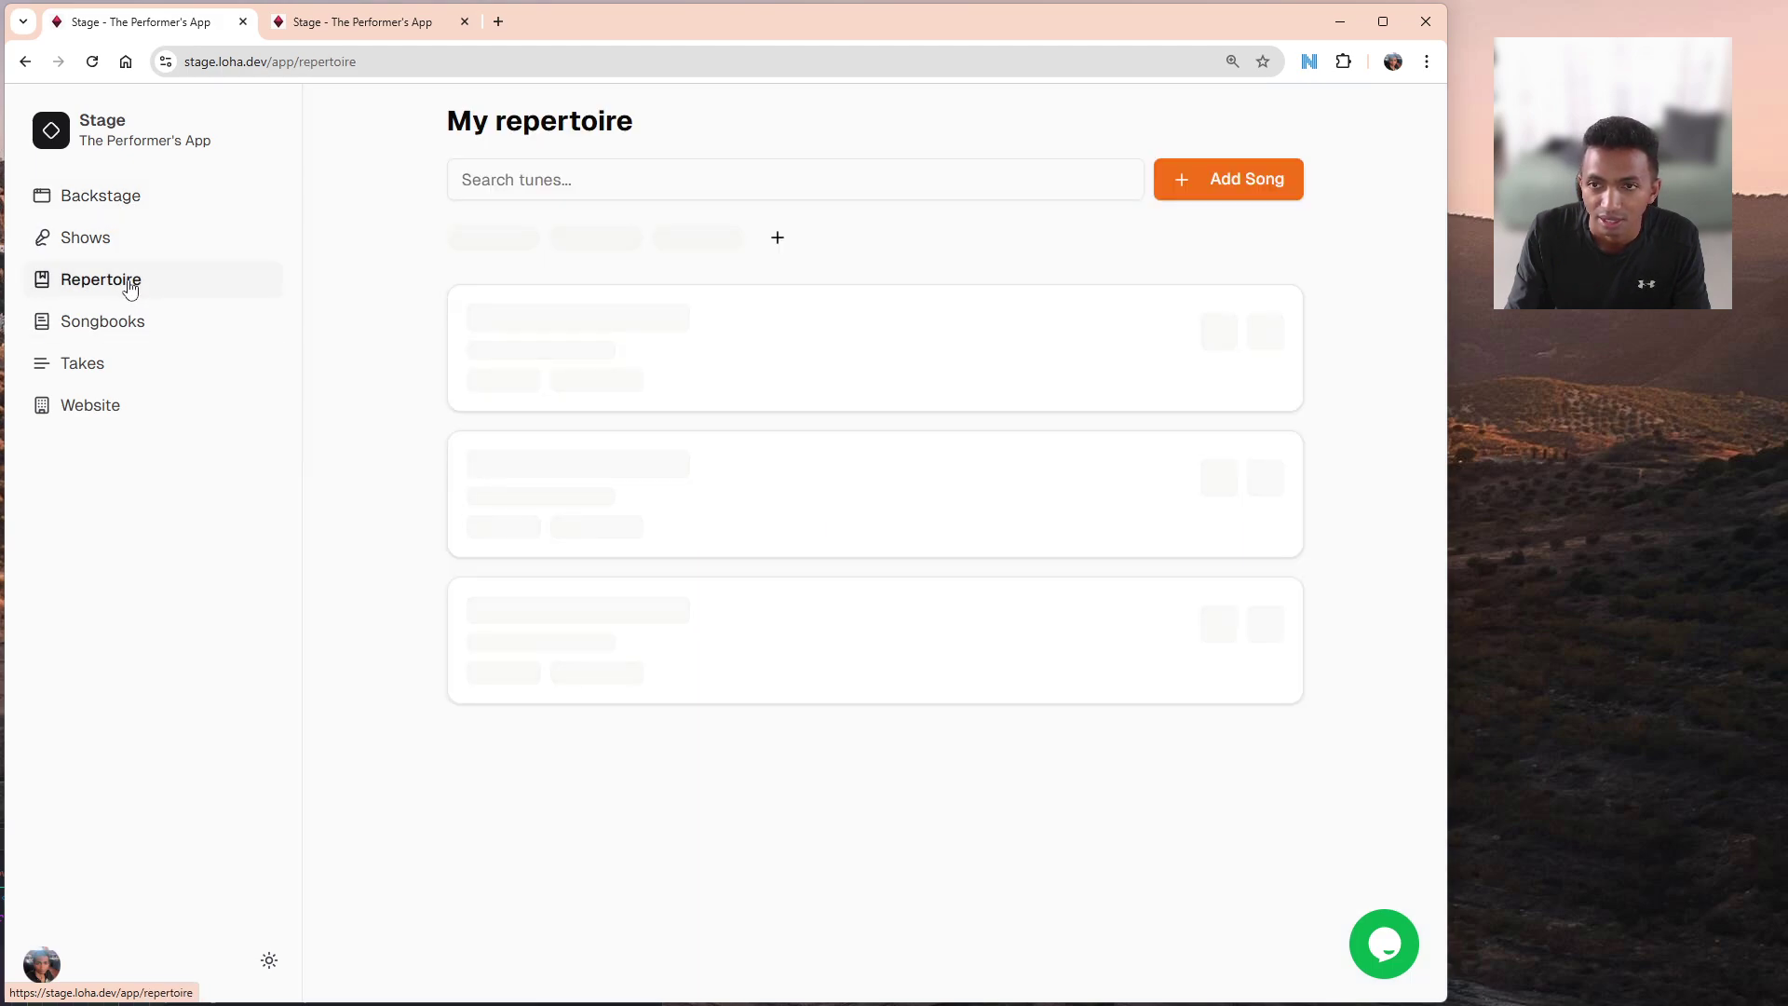
pyautogui.scroll(-1, 607, 464)
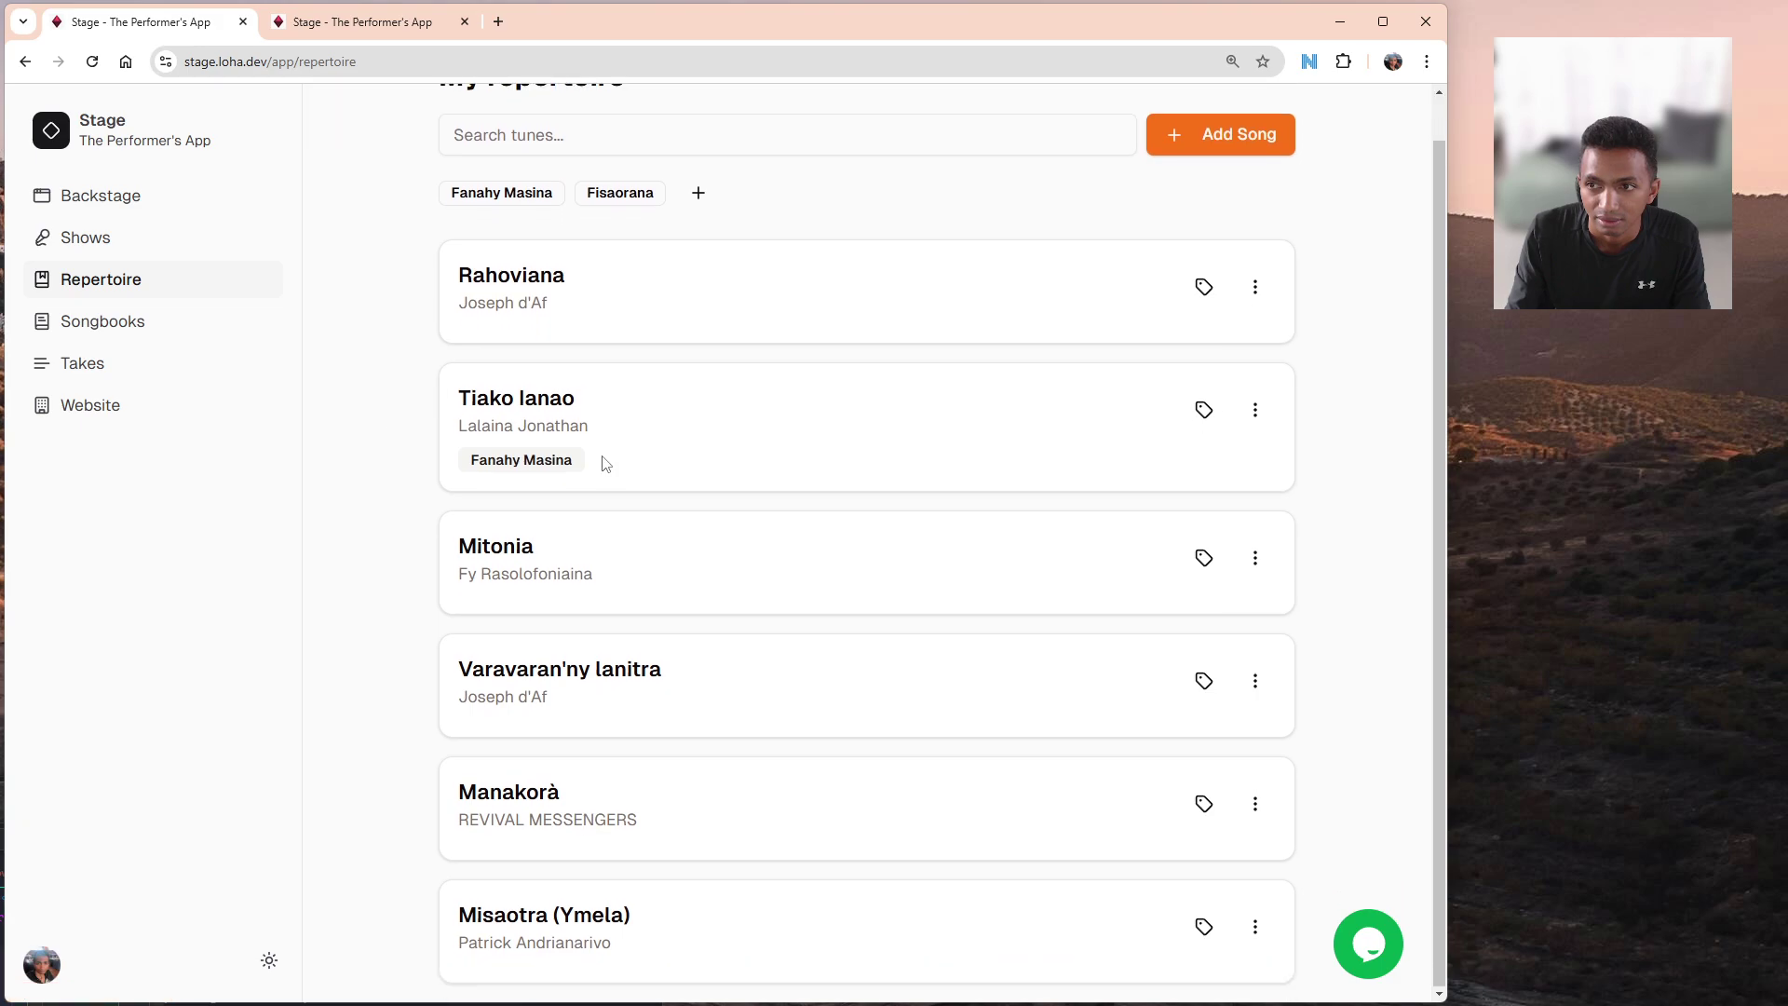
pyautogui.scroll(1, 606, 464)
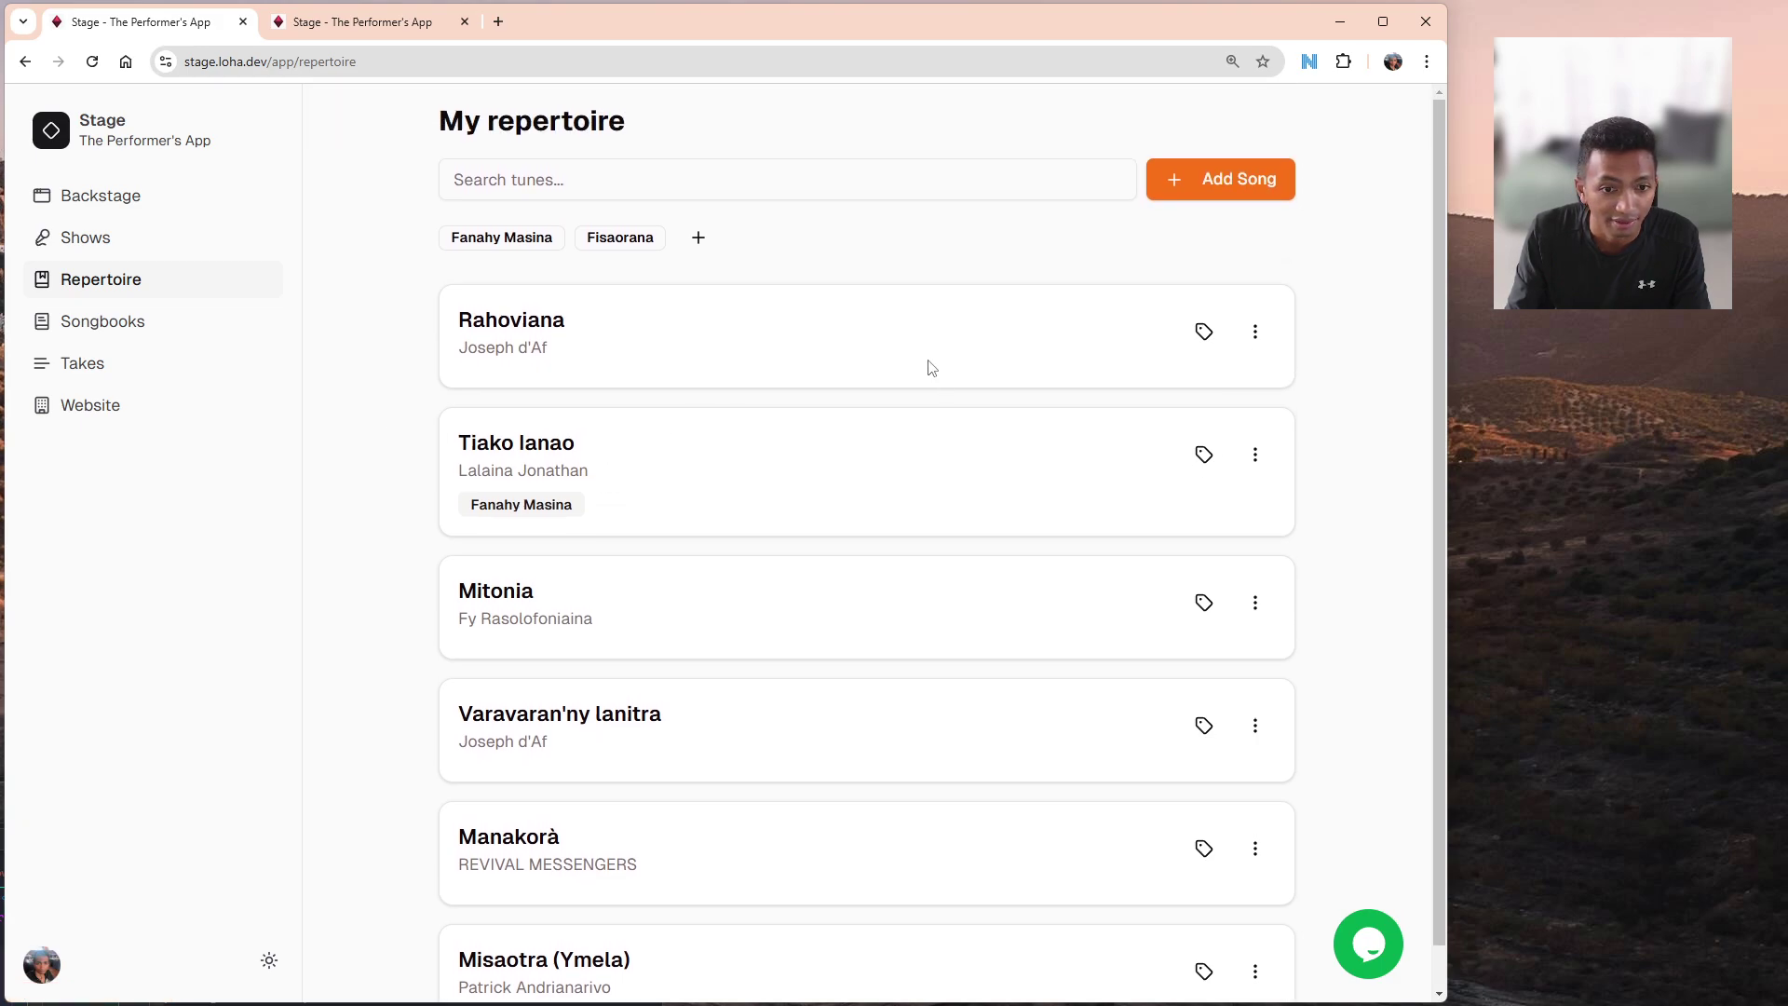
pyautogui.click(1256, 456)
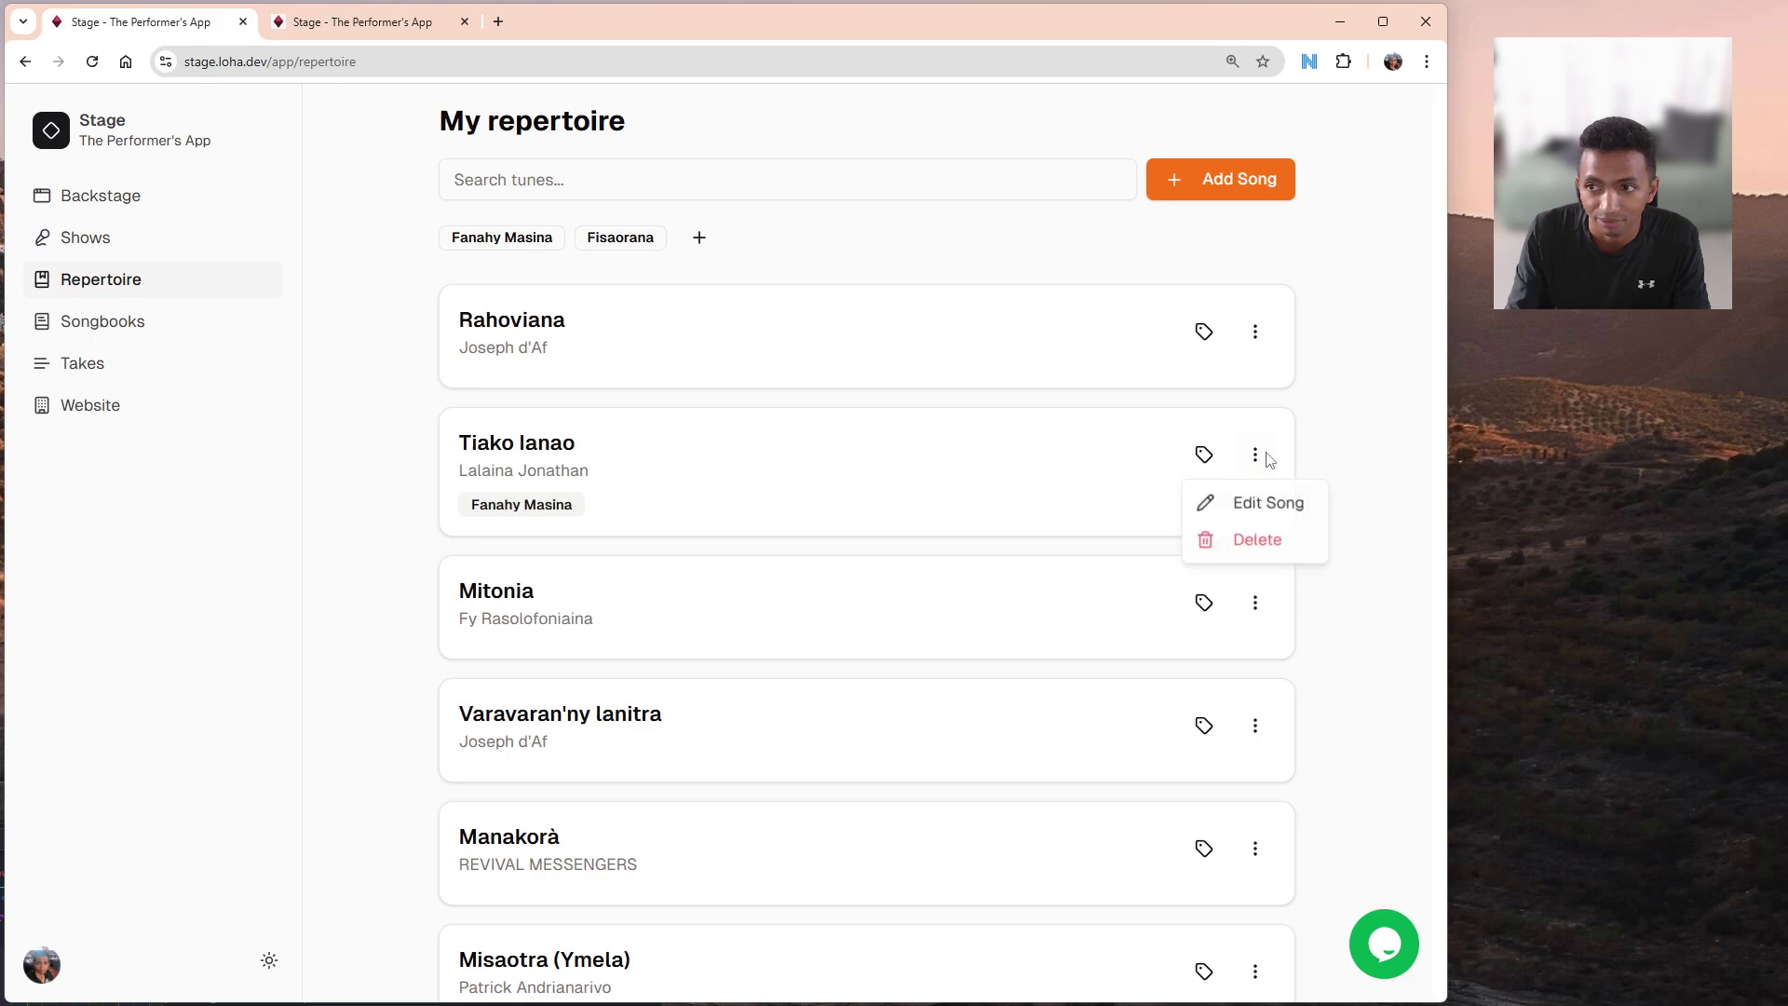
pyautogui.click(700, 521)
pyautogui.scroll(-1, 700, 520)
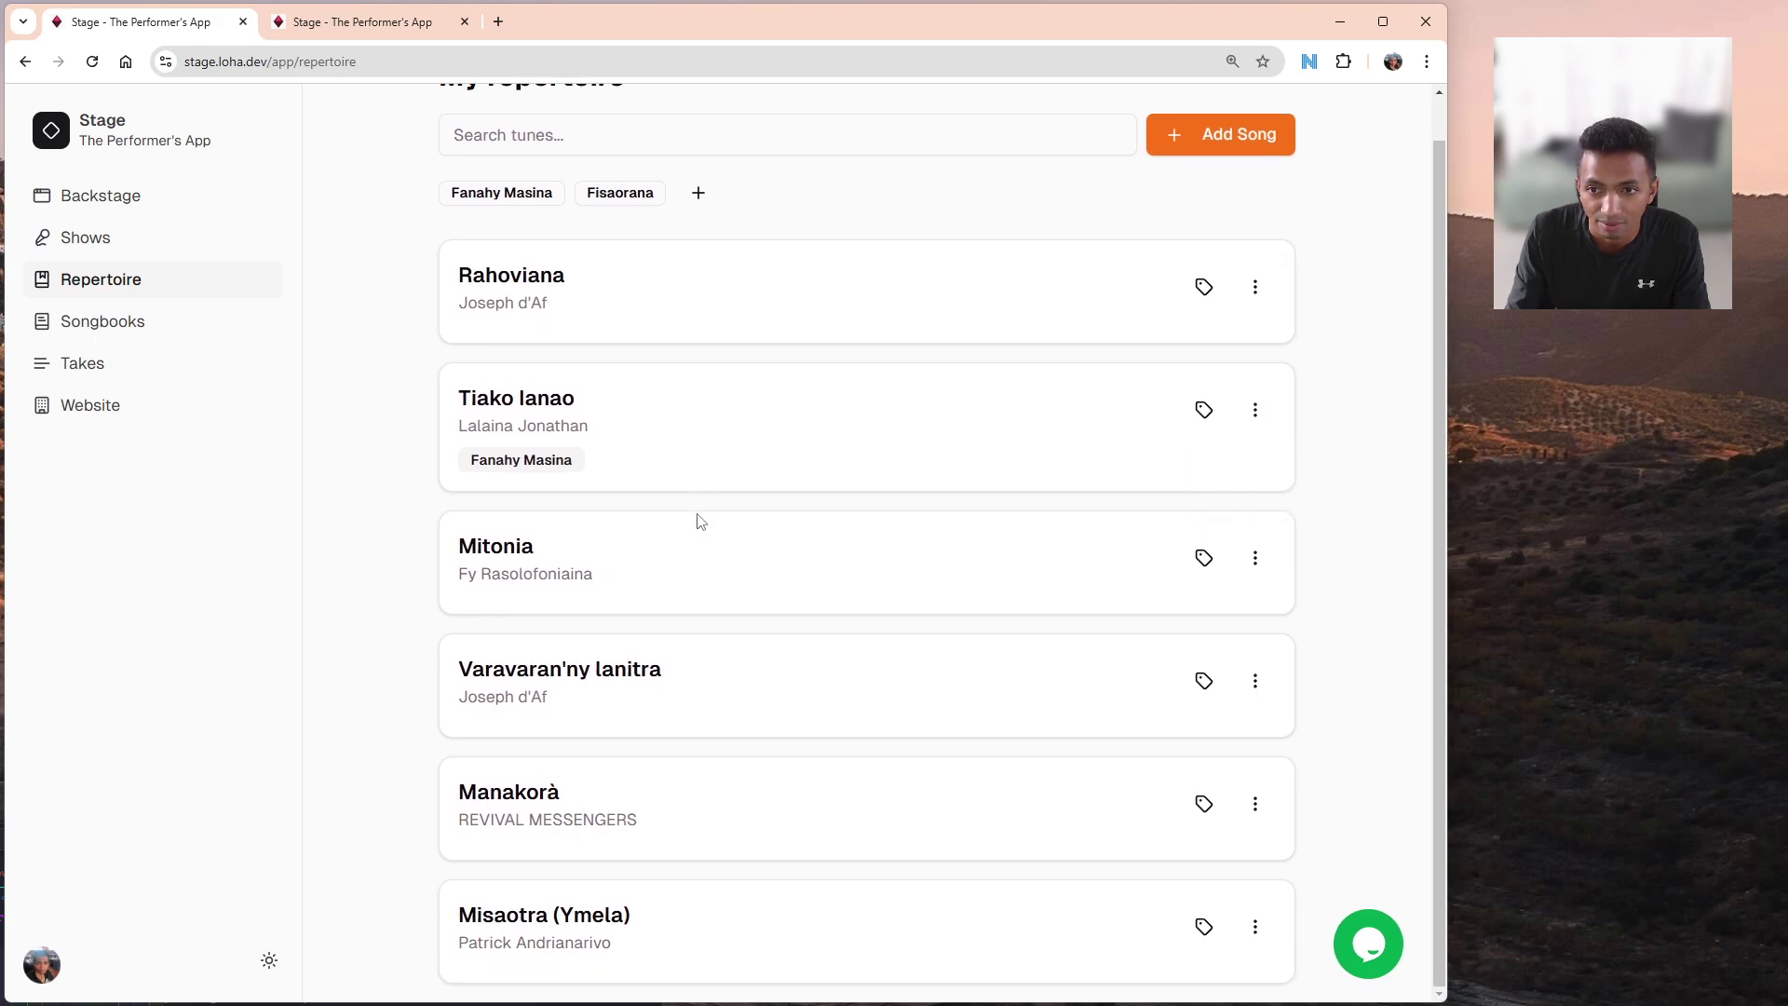
pyautogui.scroll(1, 698, 519)
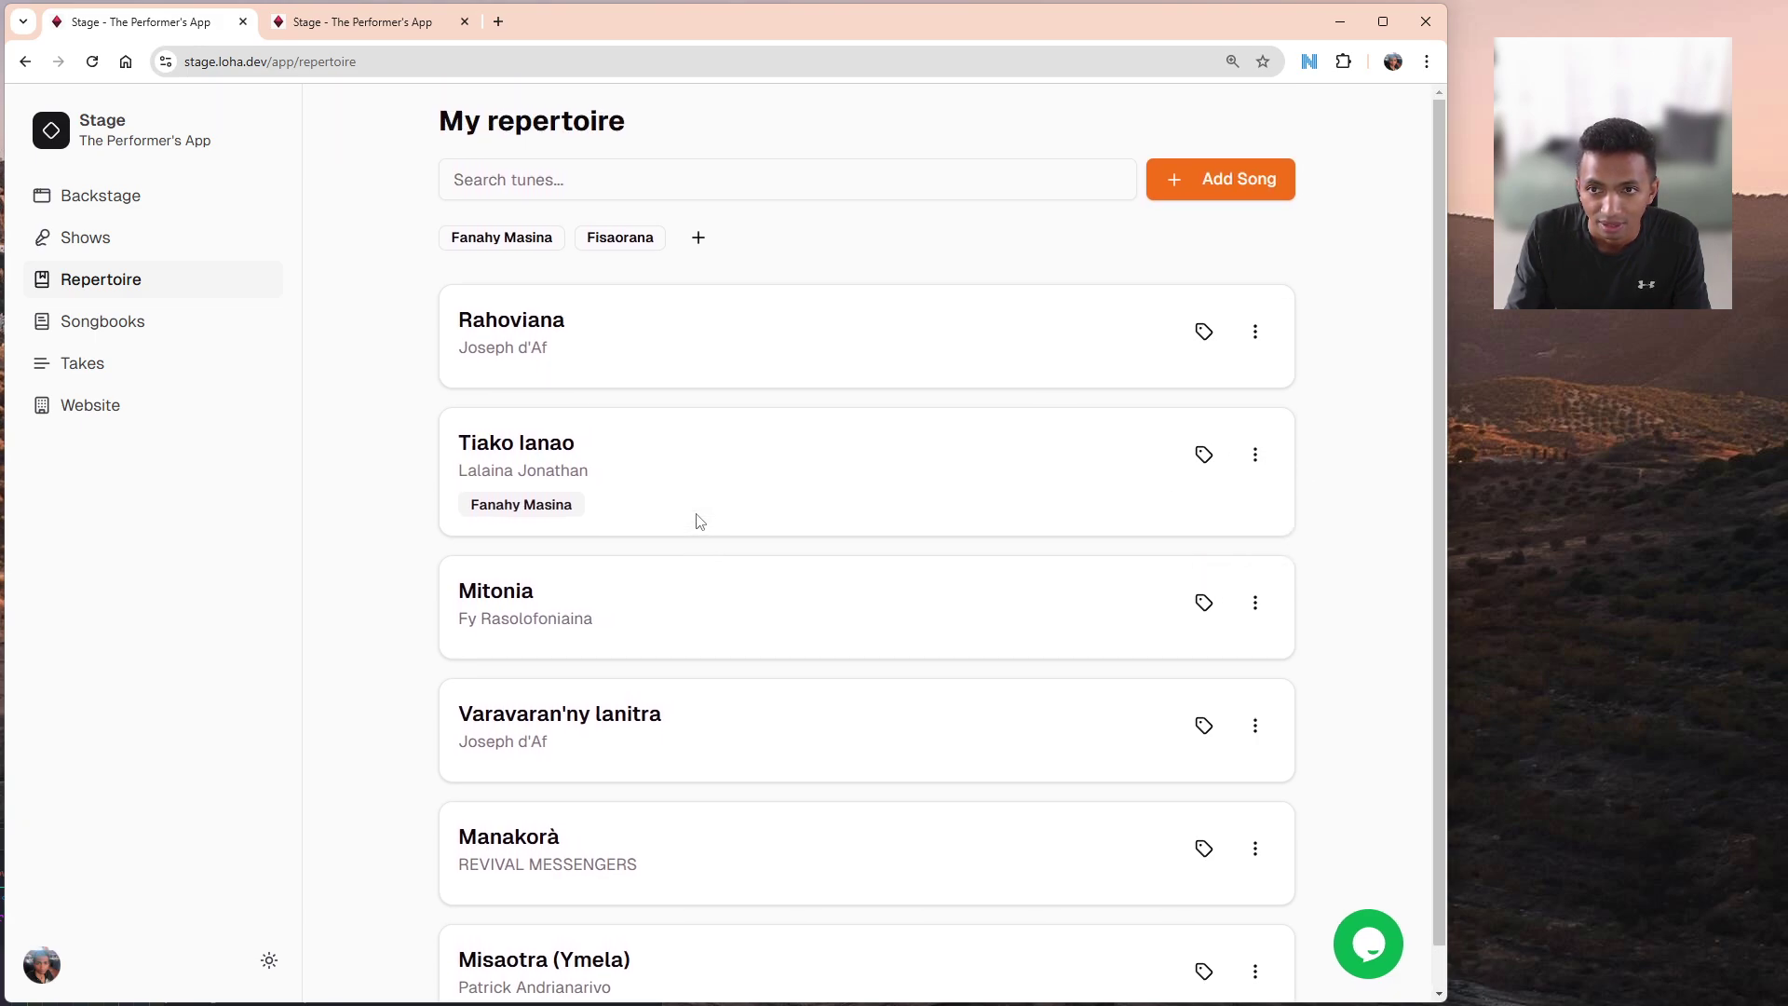
pyautogui.click(114, 207)
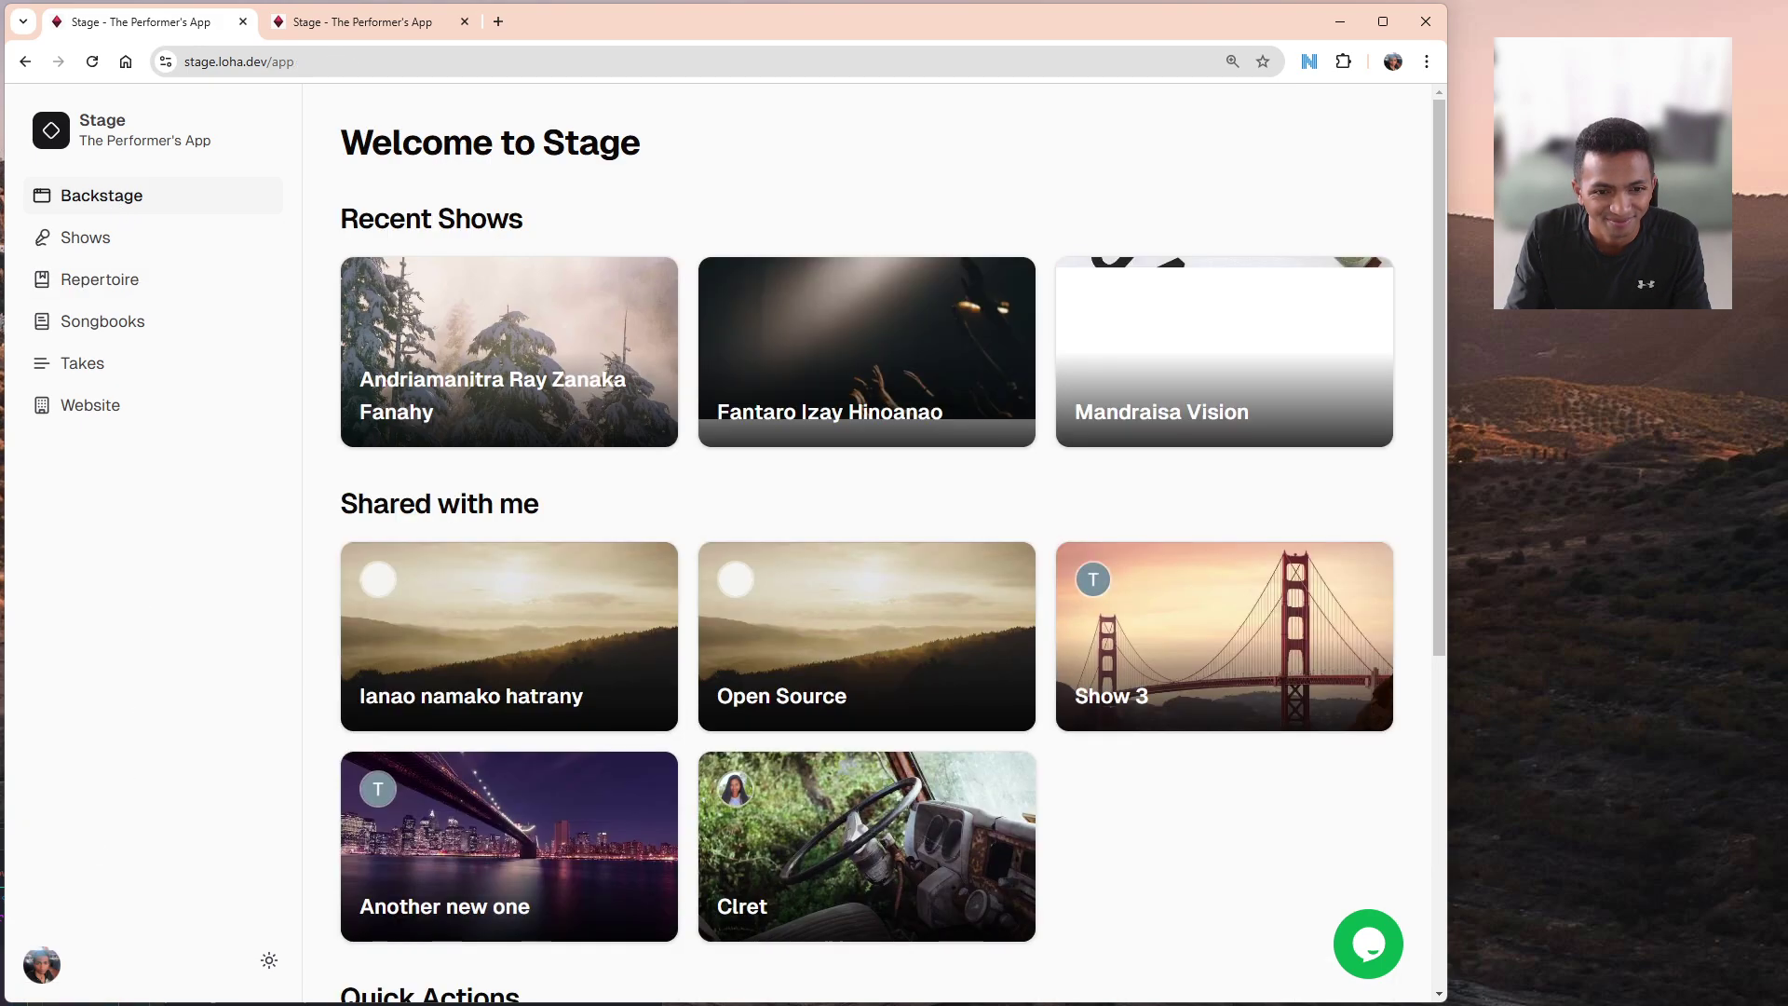